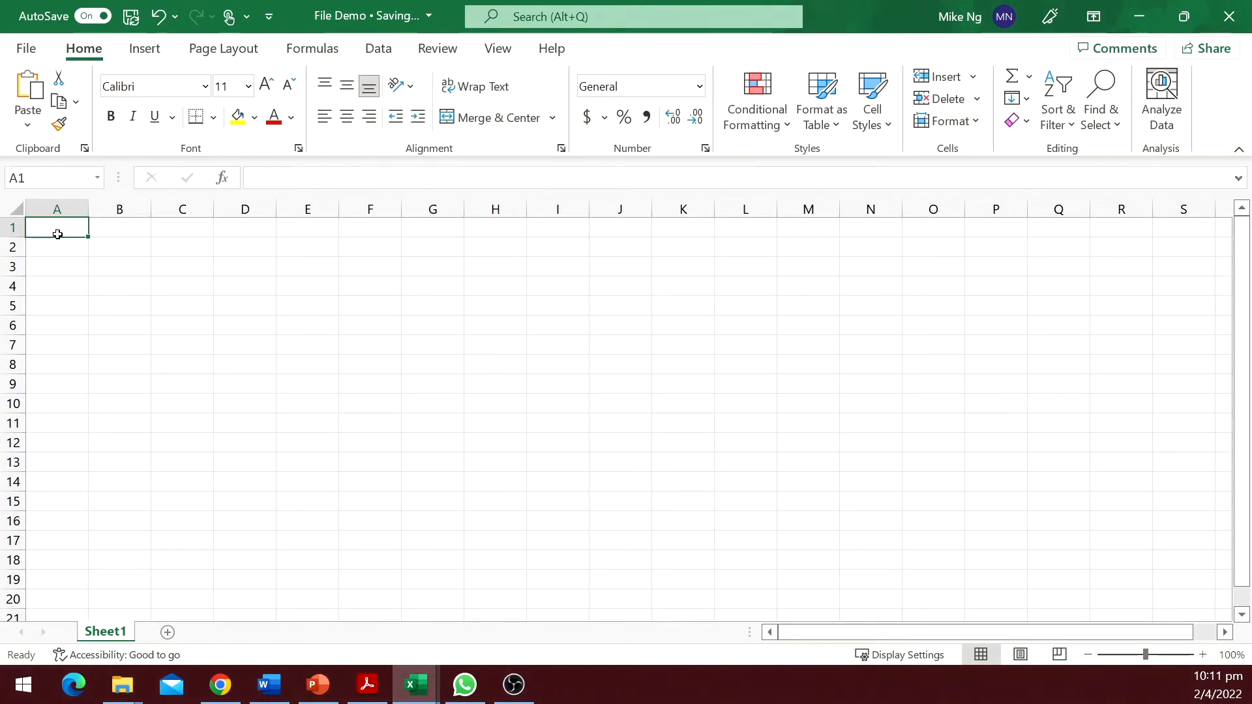
Enter the label 'Payment per month' in A1 with the value 1000 beside it.
text(Payment per year)
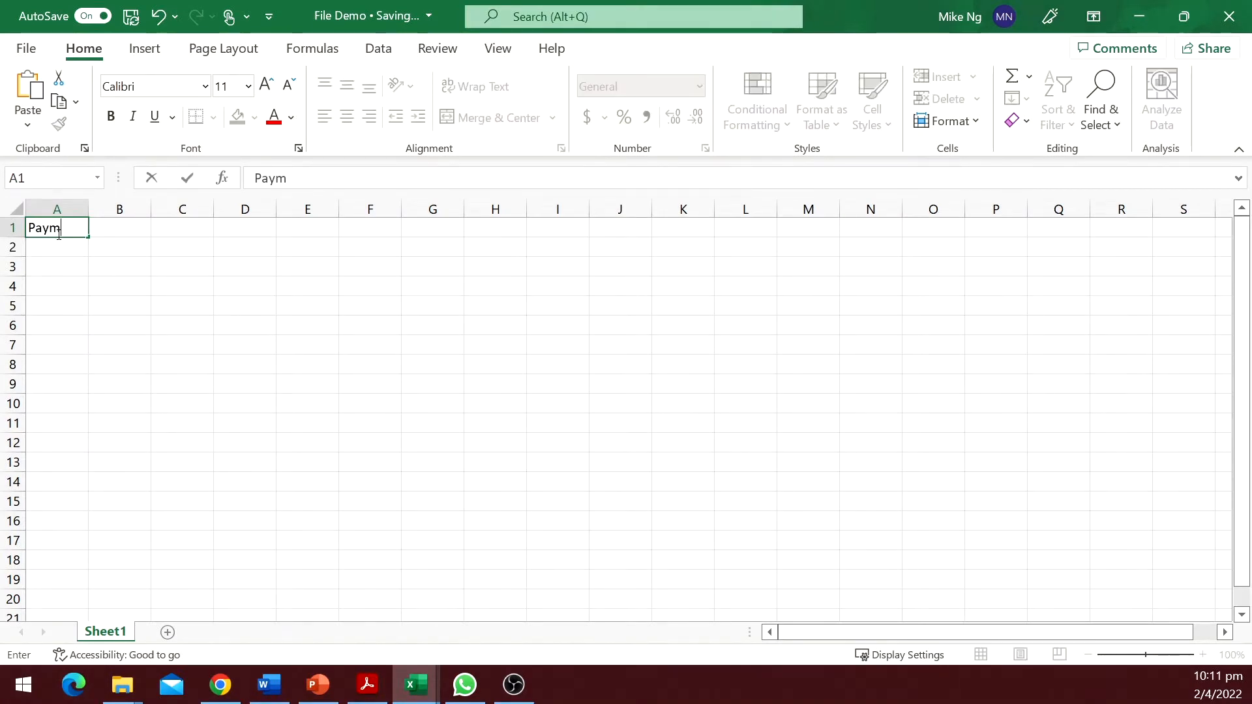
key(Tab)
text(1000)
key(Return)
Enter 'Number of payments' in row 2 with 48 and the unit 'months' beside it.
text(Number of payments)
key(Tab)
text(48)
key(Tab)
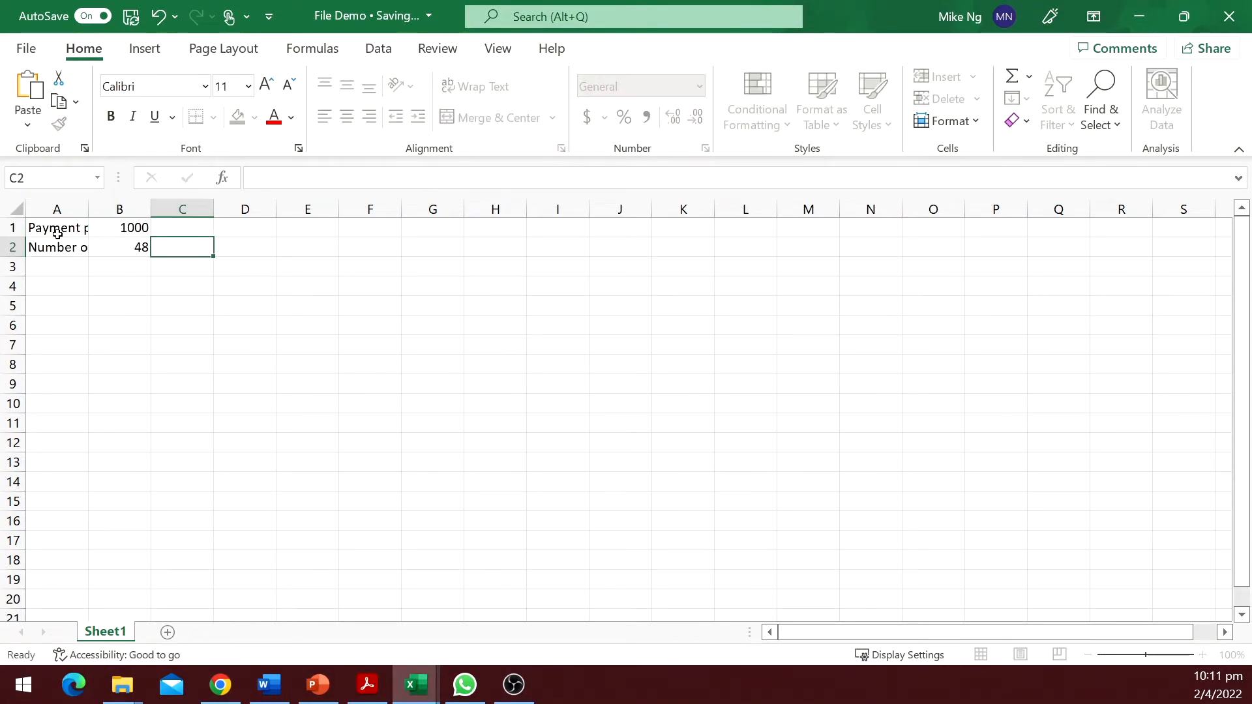
text(months)
key(Return)
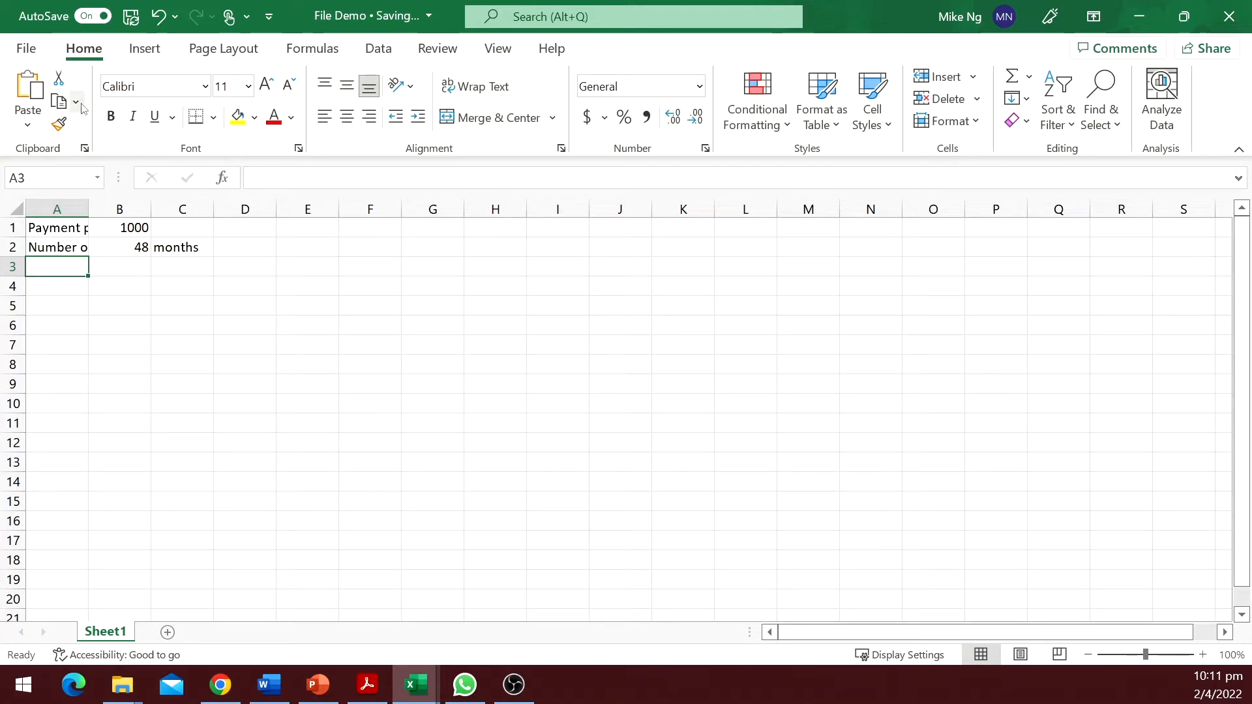
Autofit column A and enter 'Incremental borrowing rate' in row 3 with 0.50% and 'per month'.
double_click(89, 209)
text(Incremental borrowing rate)
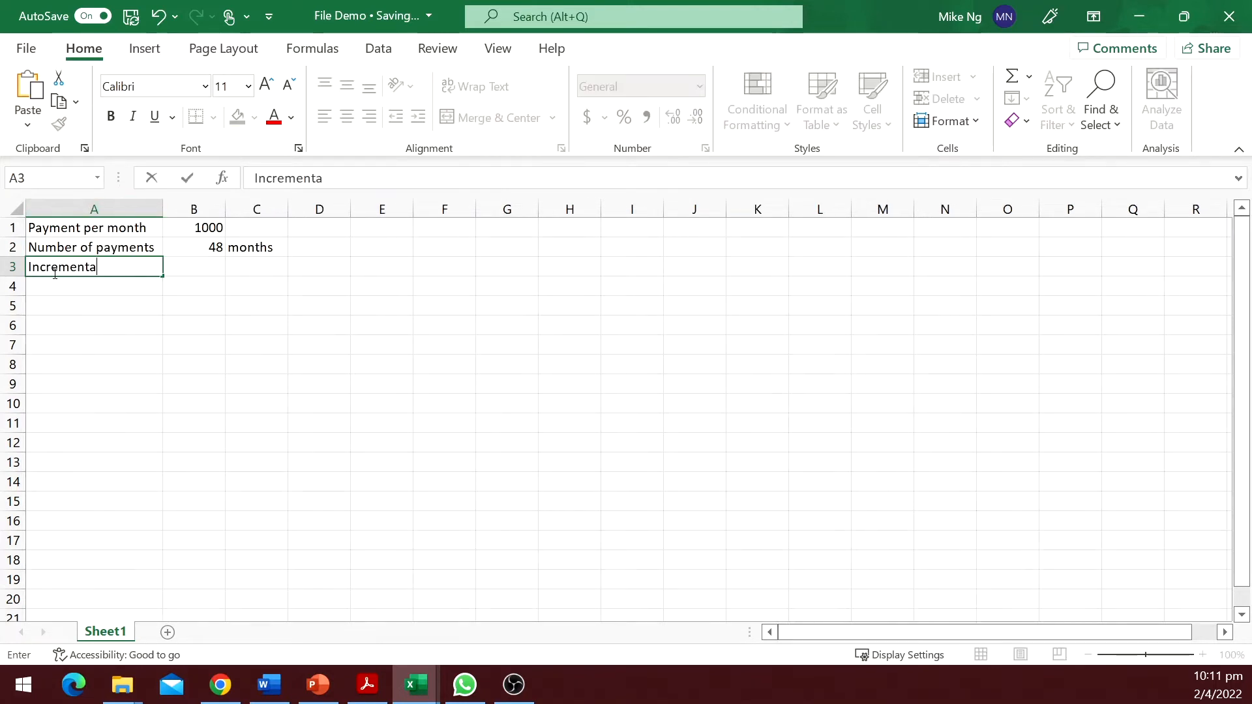
key(Tab)
text(0.50%)
key(Tab)
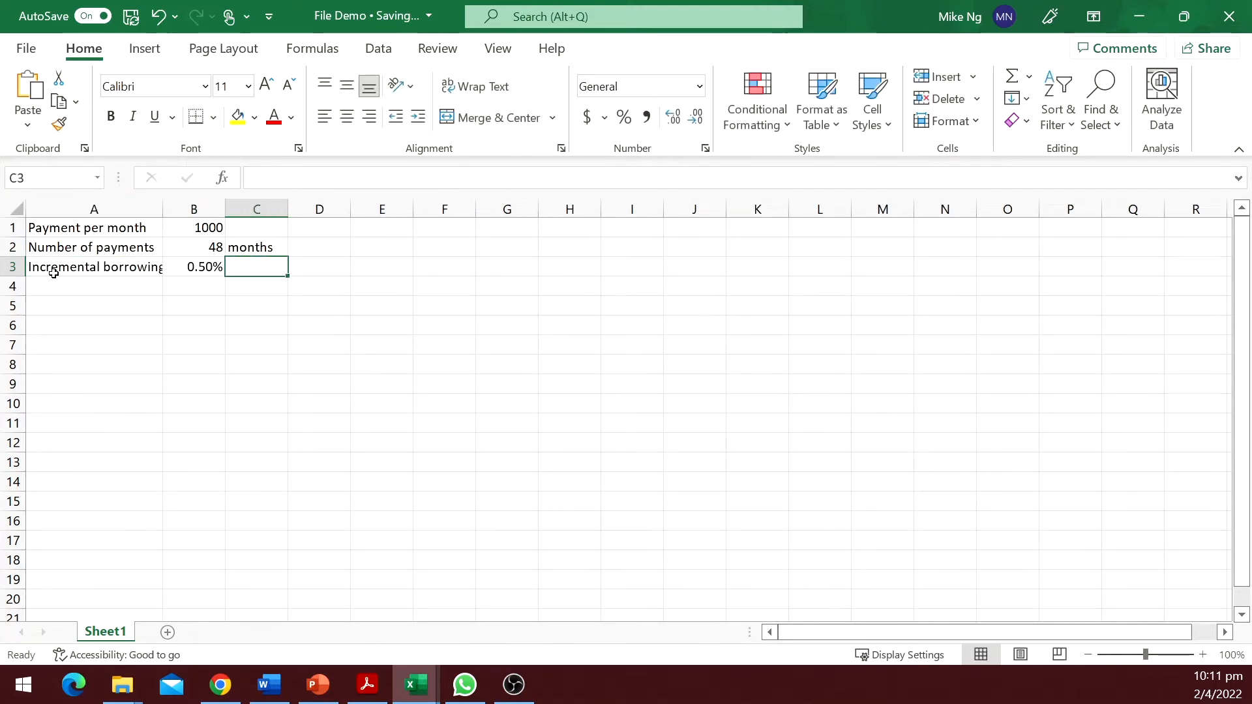
text(per month)
key(Return)
Enter 'Lease commencement' in row 4 with the date 31/3/2022.
key(alt+h)
text(oiLease commencement)
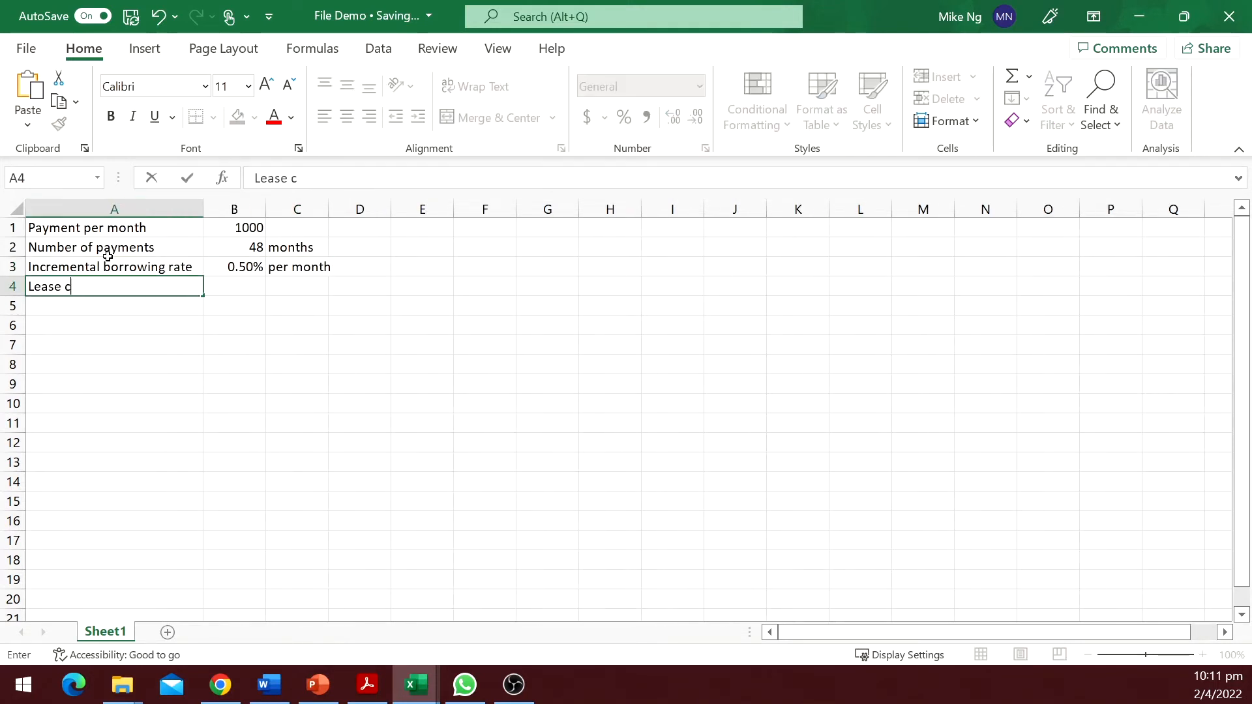
key(Tab)
text(31/3/2022)
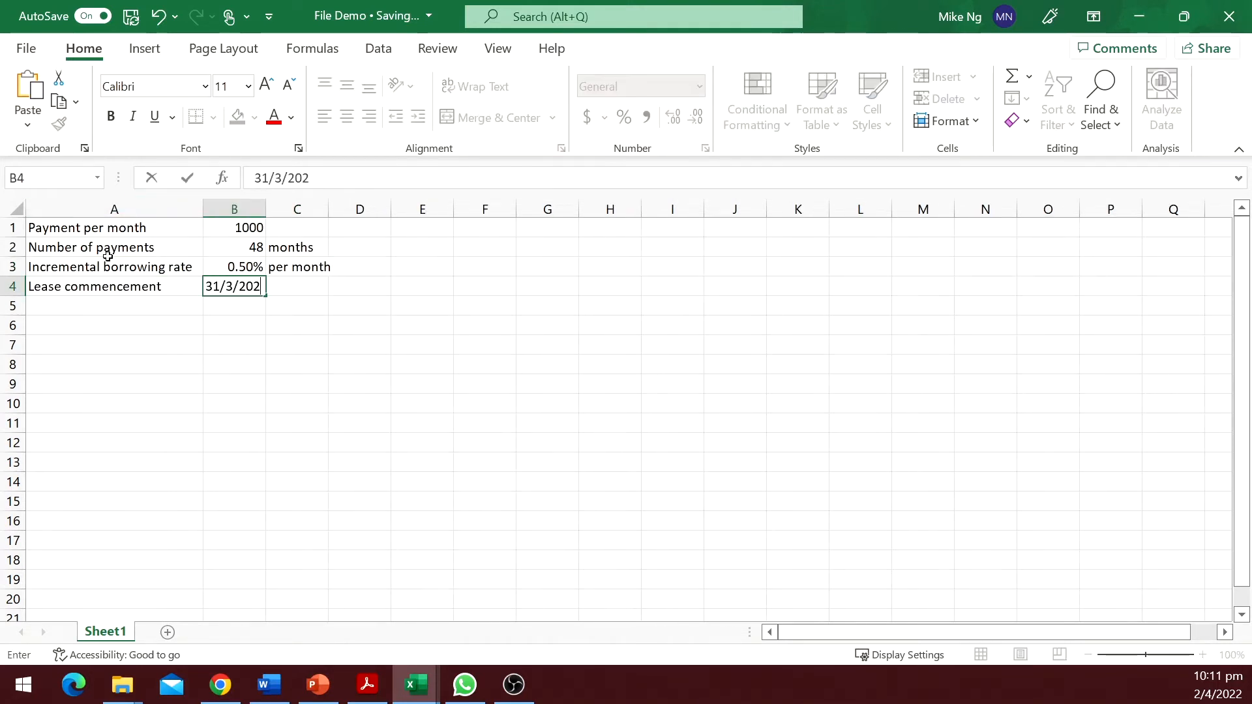
key(Return)
Label row 5 'Present value' and enter =PV(B3,B2,B1,,1) beside it, payments at period start, then review the formula.
text(Present value)
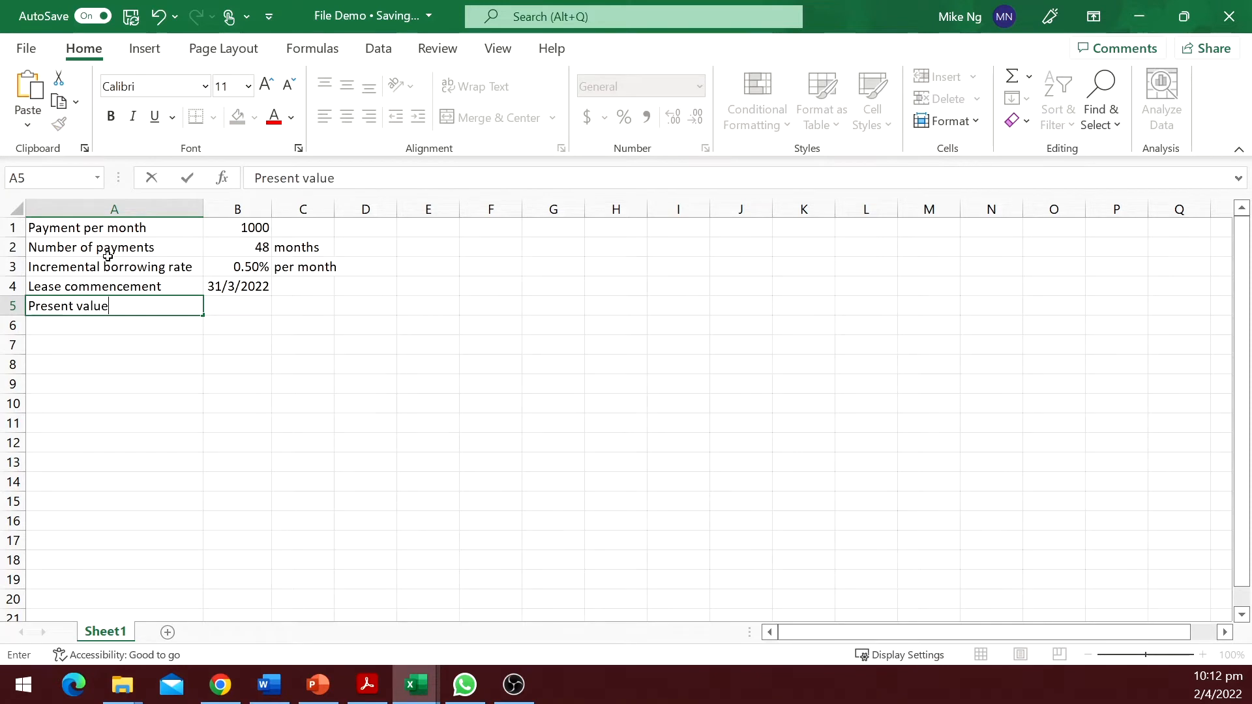
key(Tab)
text(=pv()
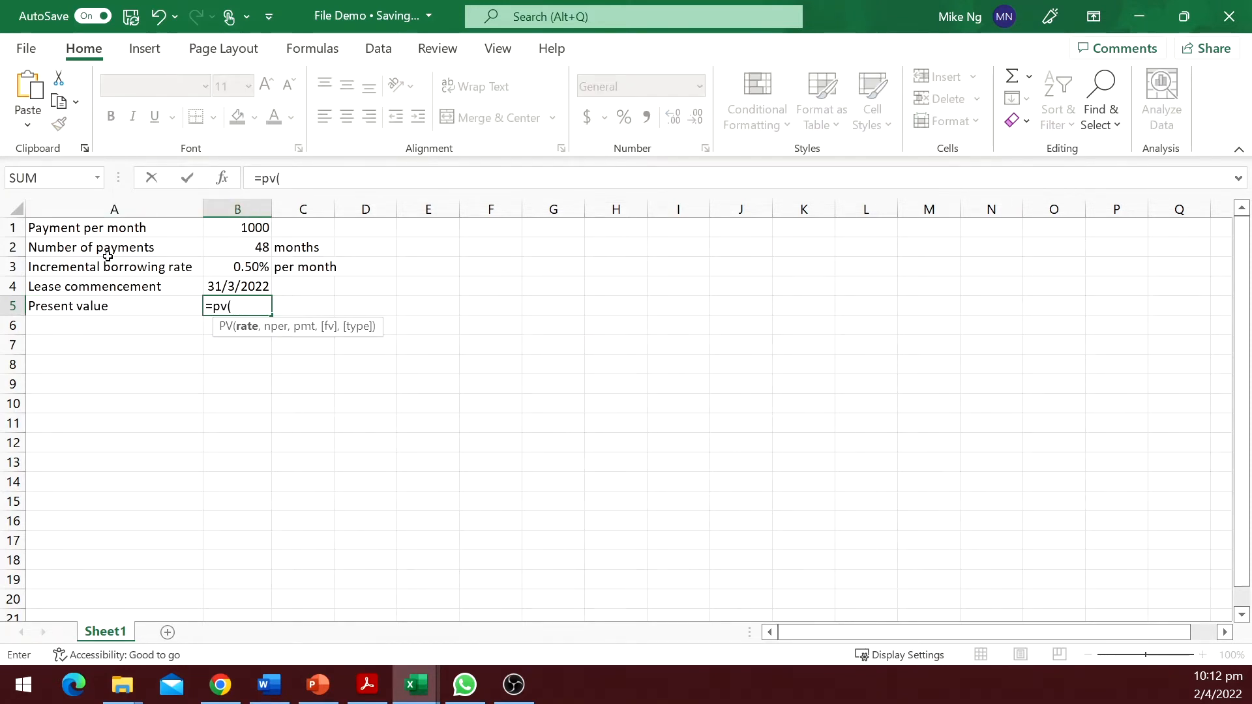
key(Up)
key(Up)
text(,)
key(Up)
key(Up)
key(Up)
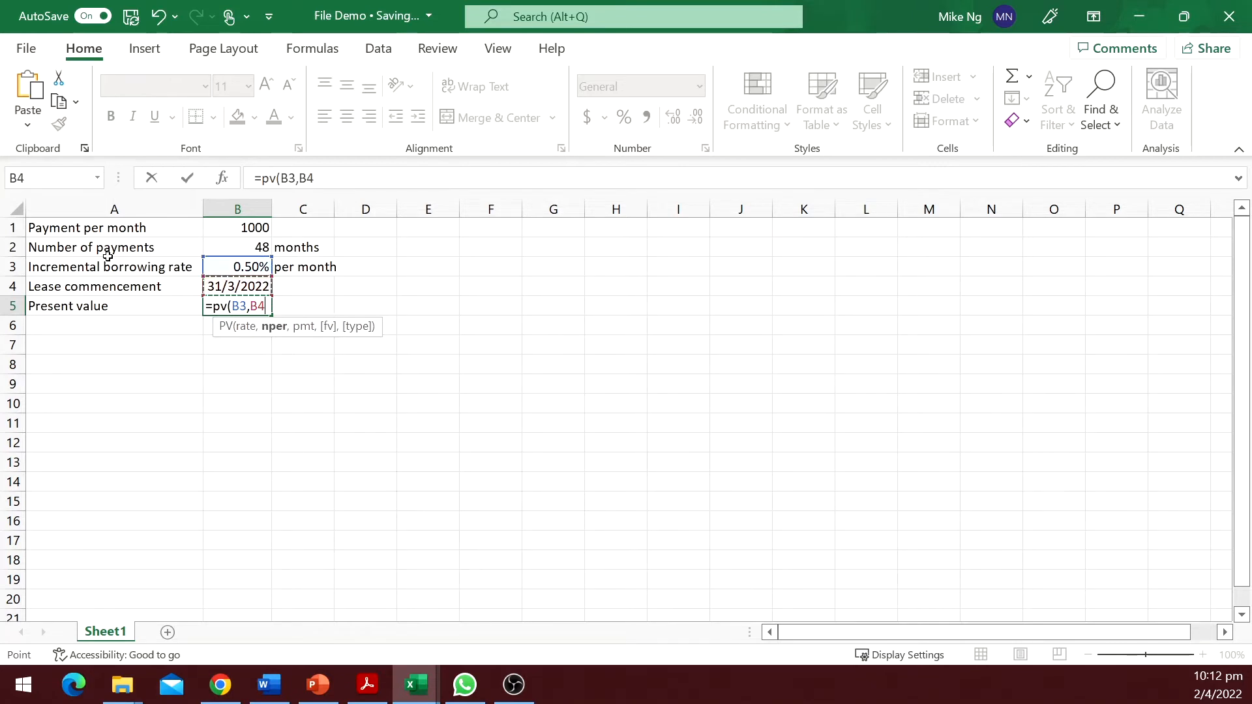
text(,)
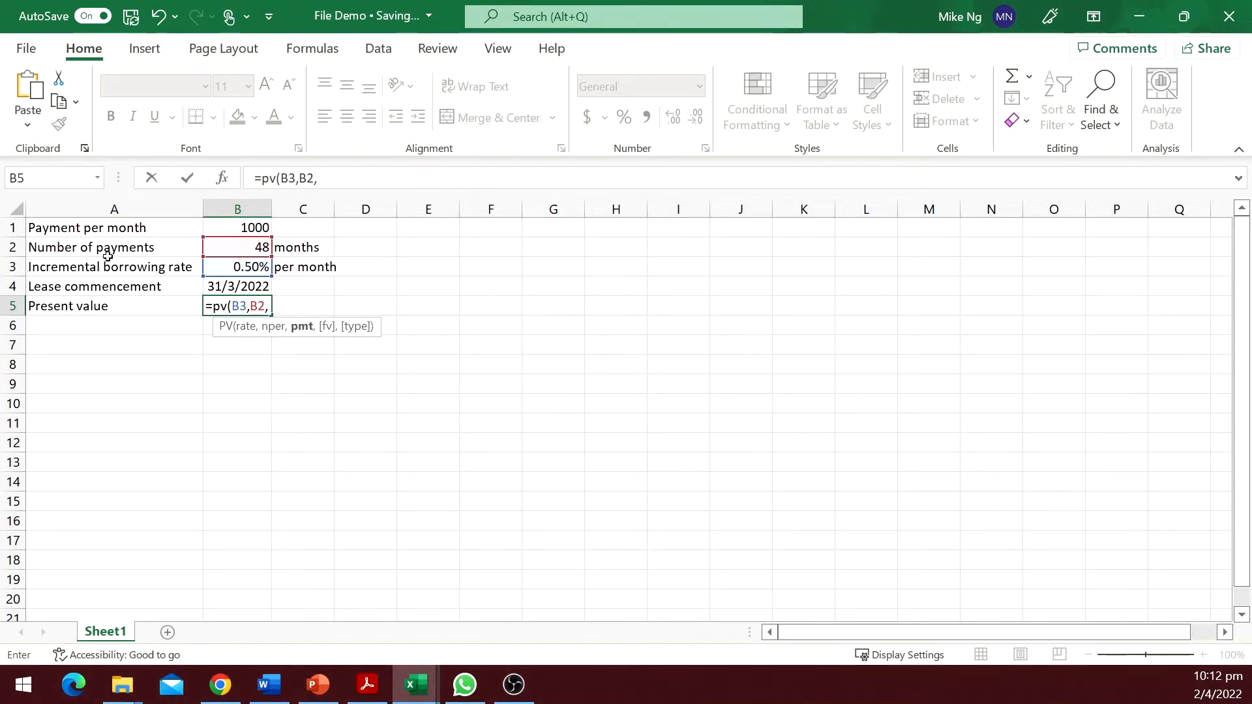
key(Up)
key(Up)
key(Up)
key(Up)
text(,)
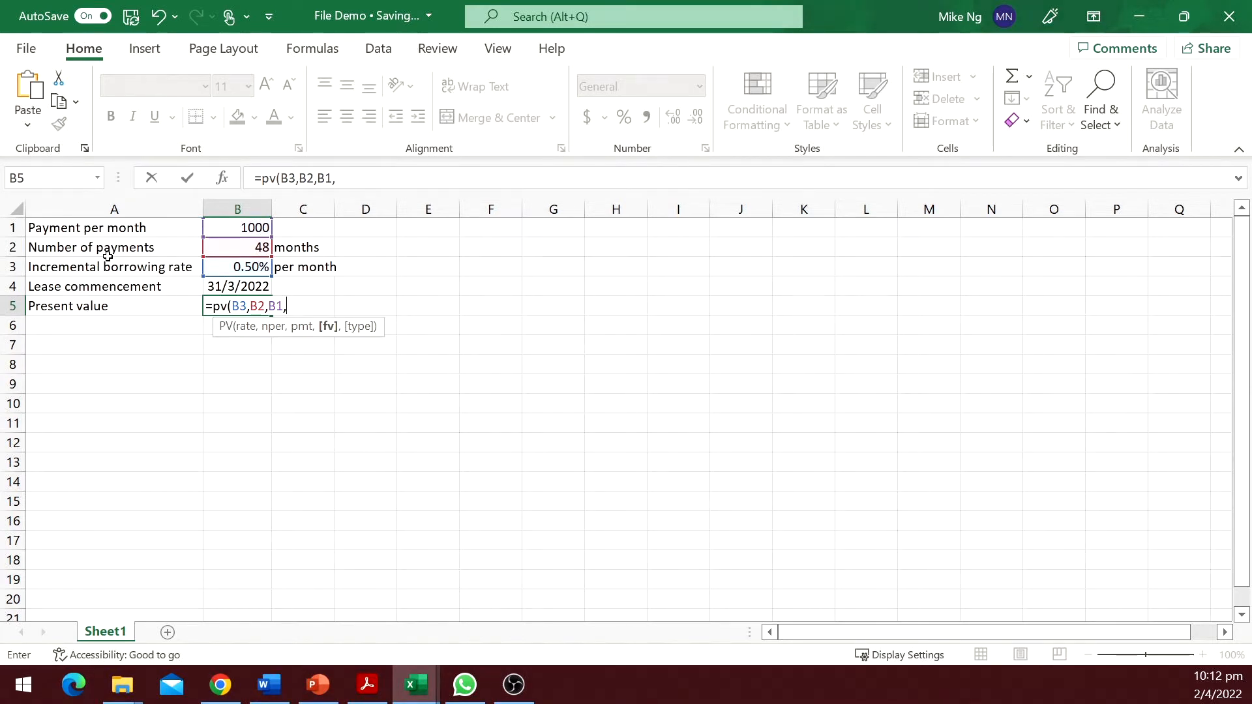
text(,)
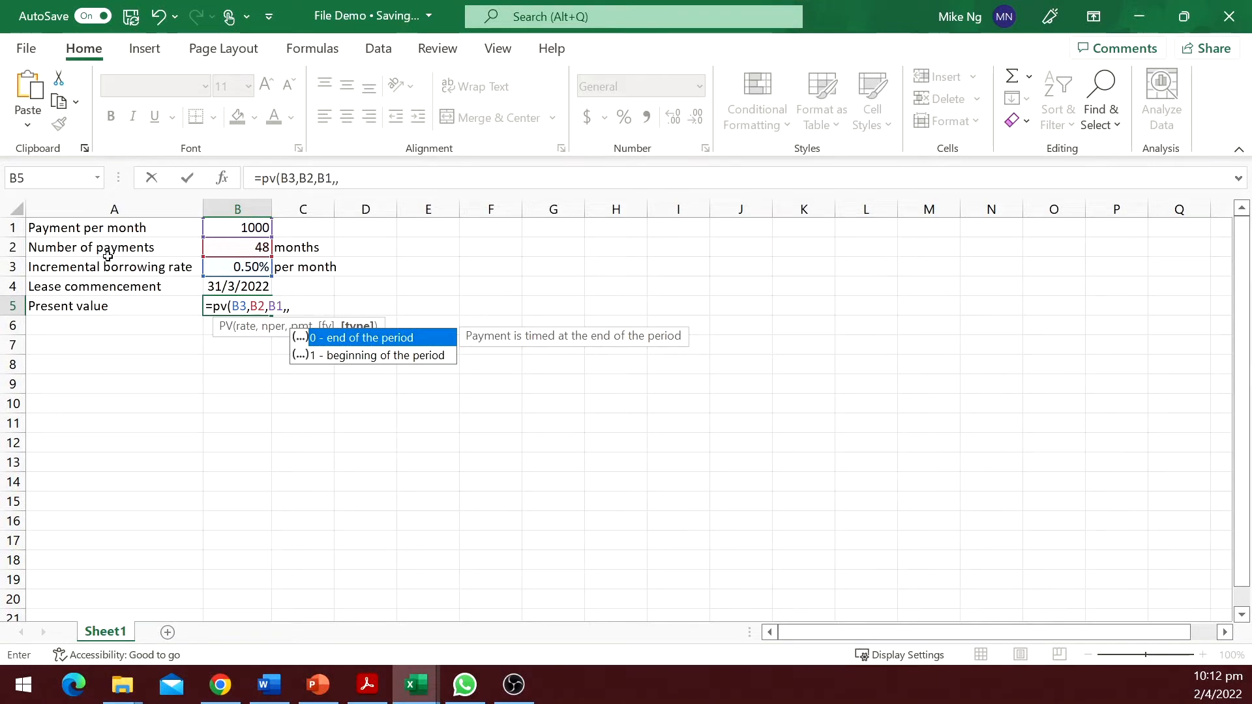
text(1)
key(Return)
key(Up)
key(F2)
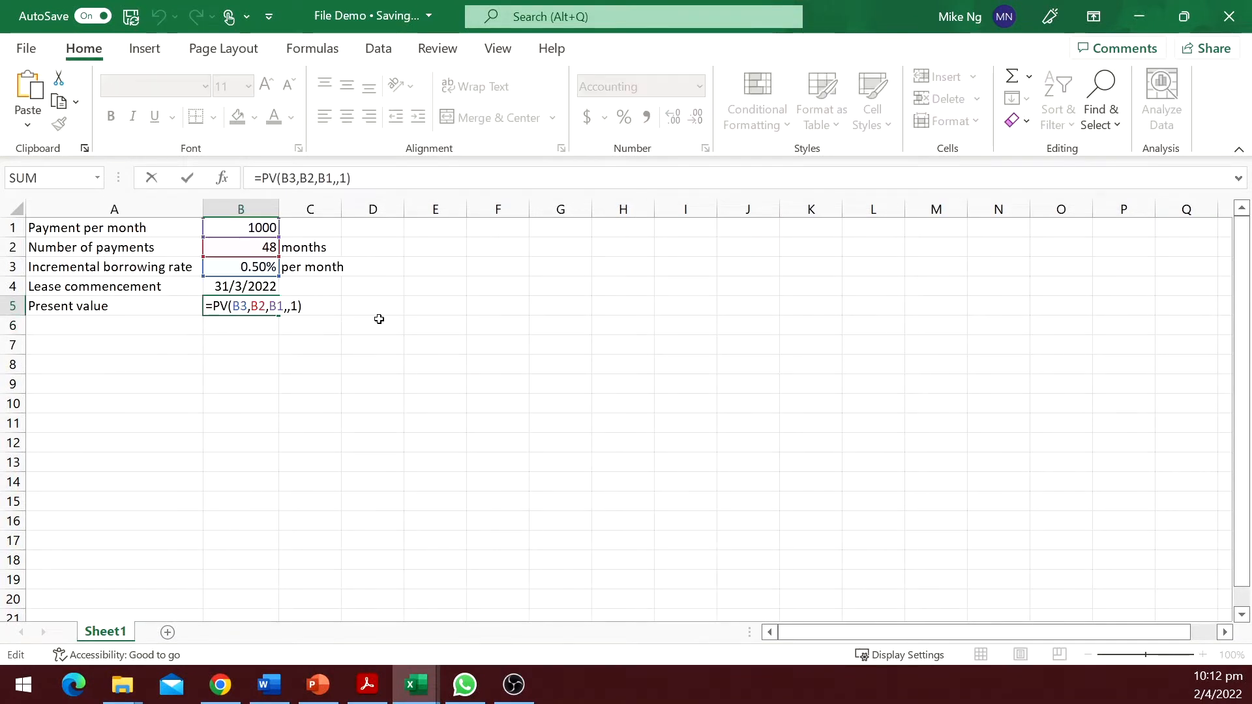
key(Escape)
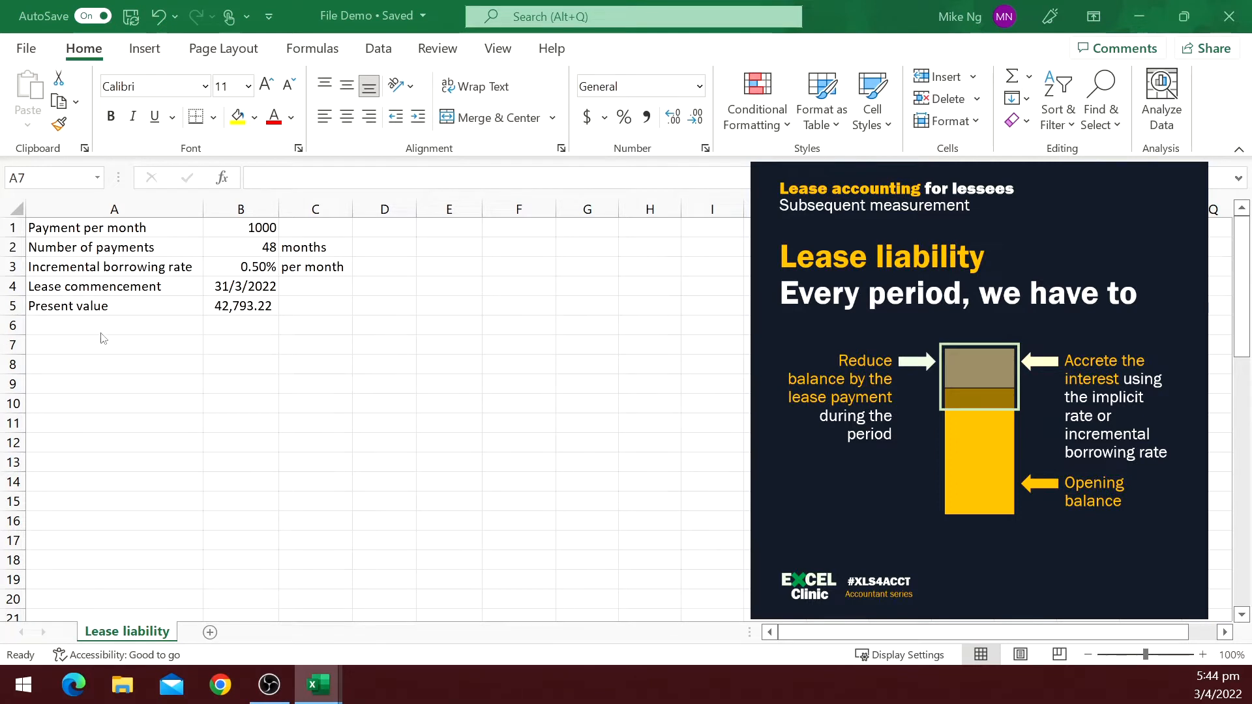
Enter schedule headers in row 7: Payment number, Payment date, Opening, Interest, Payment, Ending.
click(85, 342)
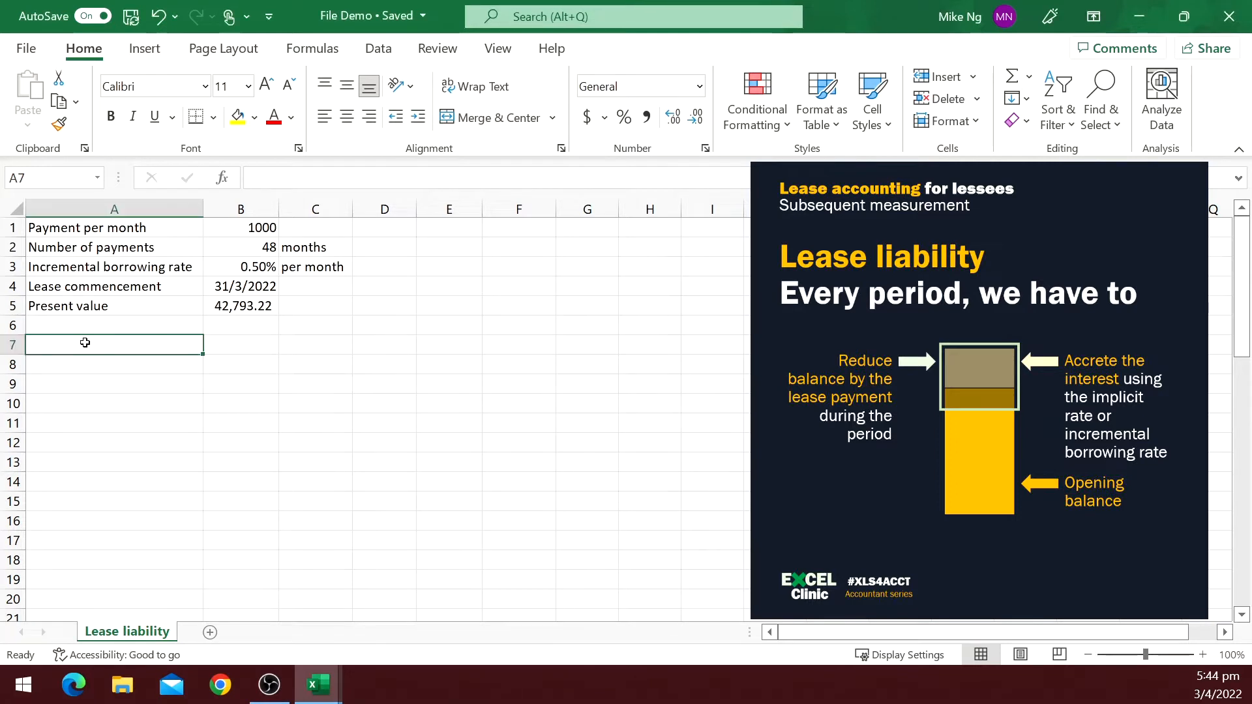
text(Payment Number)
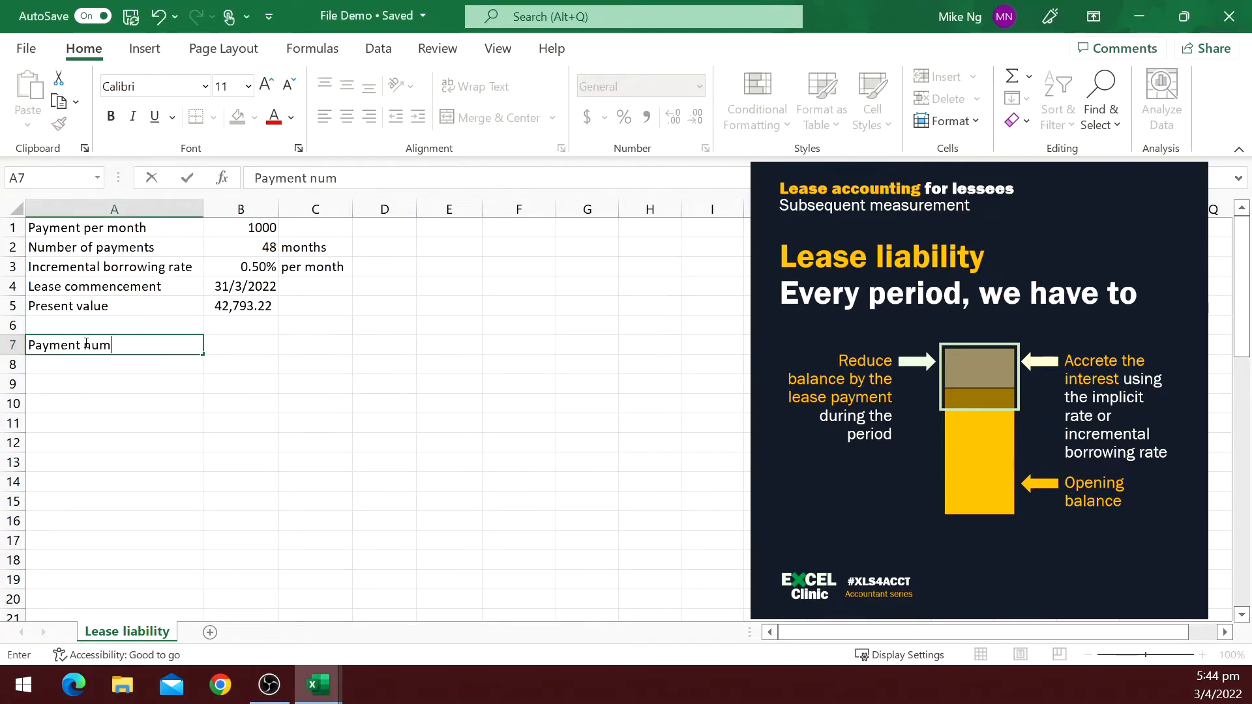
key(Tab)
text(Payment date)
key(Tab)
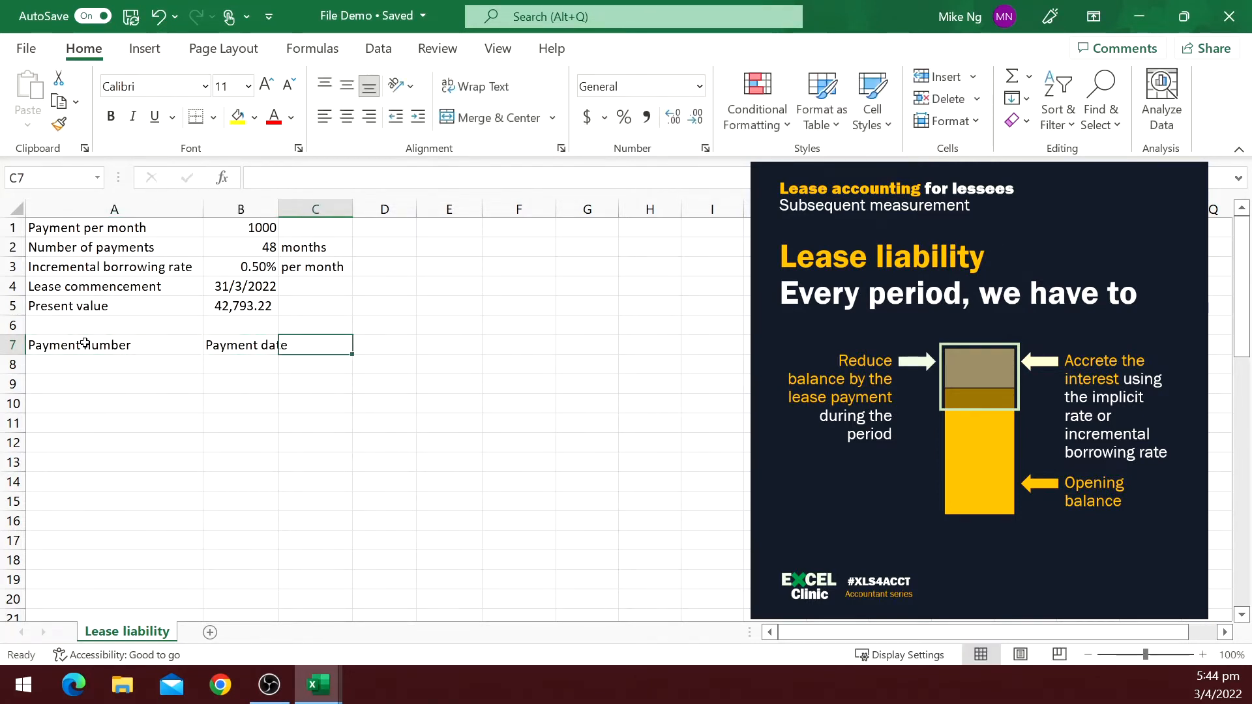
text(Opening)
key(Tab)
text(Interest)
key(Tab)
text(Payment)
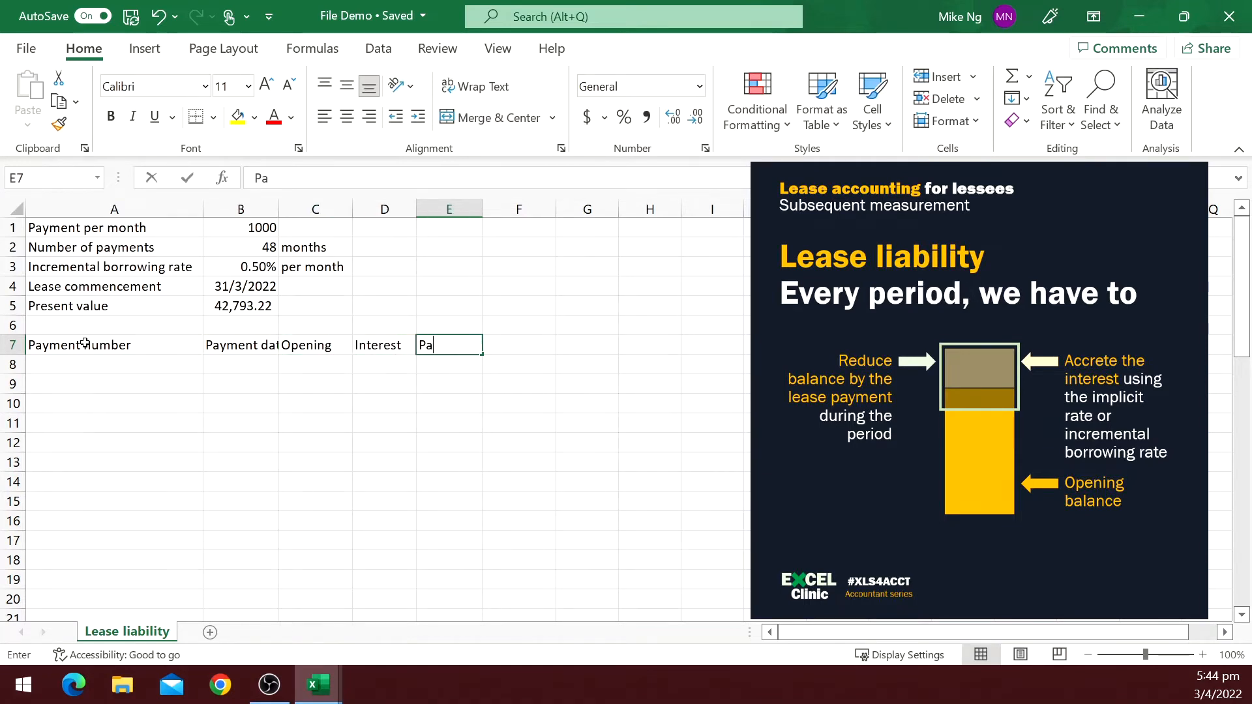
key(Tab)
text(Ending)
key(Return)
Enter 1 in A8 and fill a linear series down the column with stop value 48.
text(1)
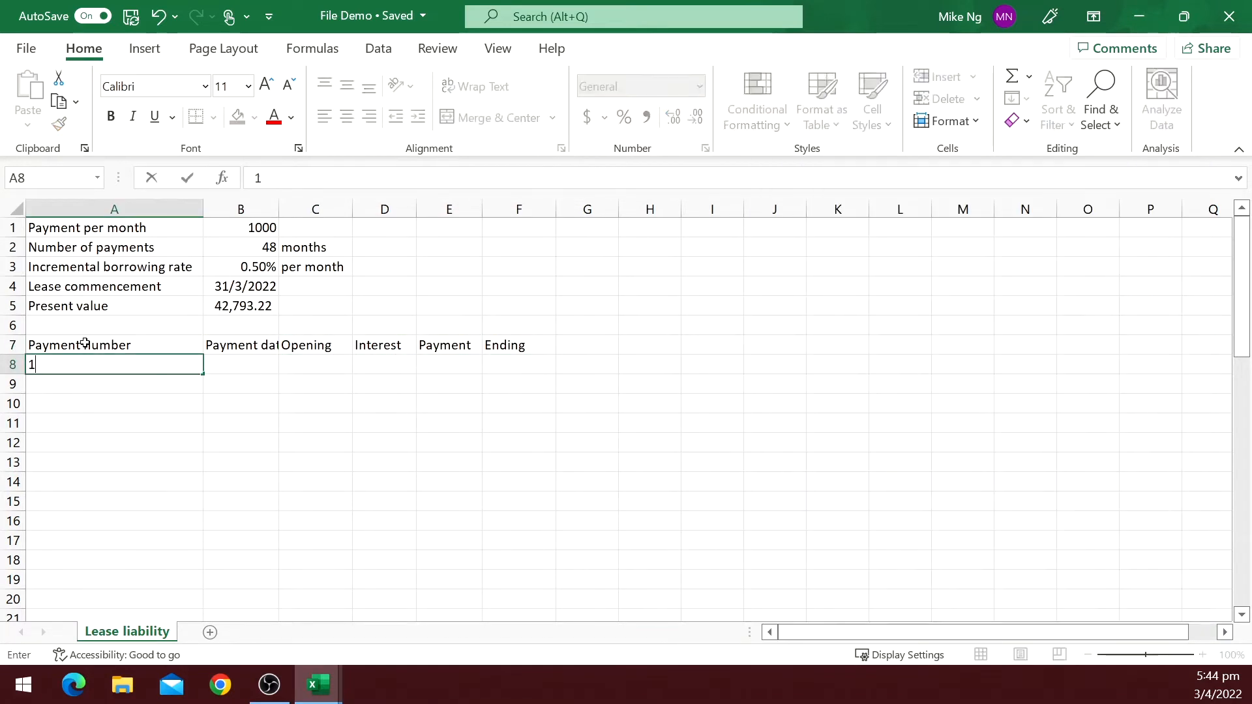
key(ctrl+Return)
click(1060, 122)
click(1060, 125)
click(1017, 99)
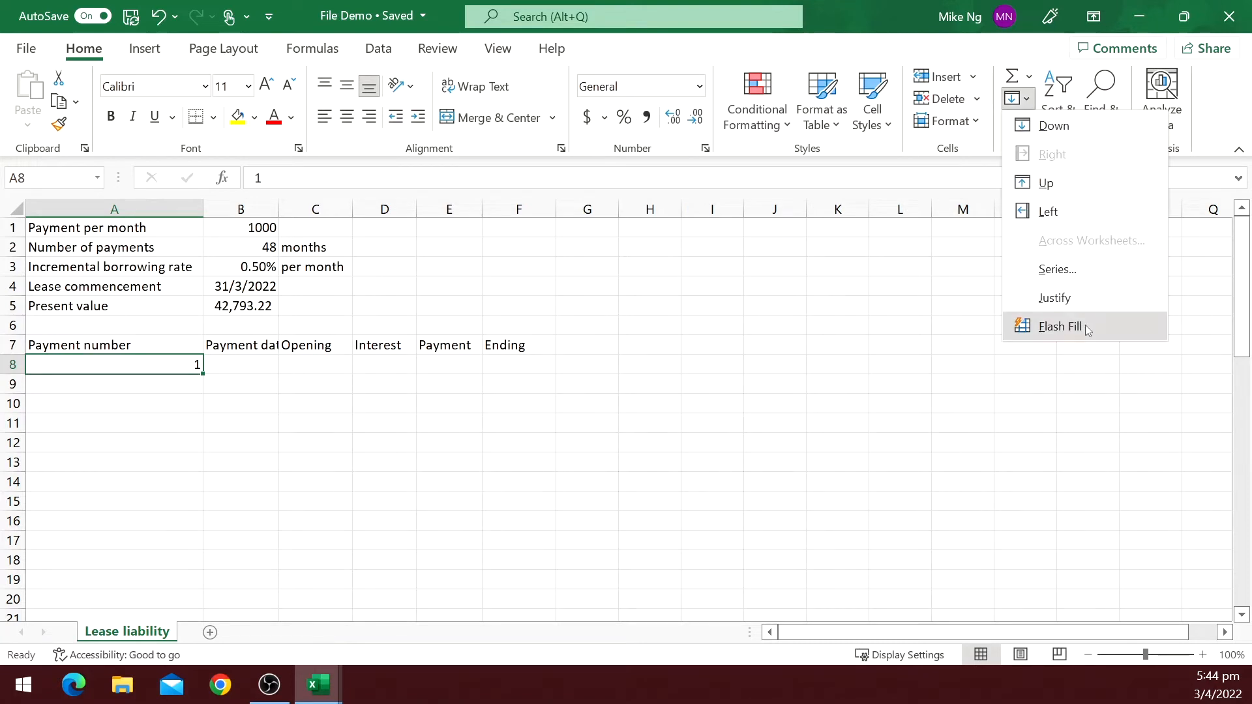
click(1063, 271)
key(alt+c)
click(731, 383)
text(48)
key(Return)
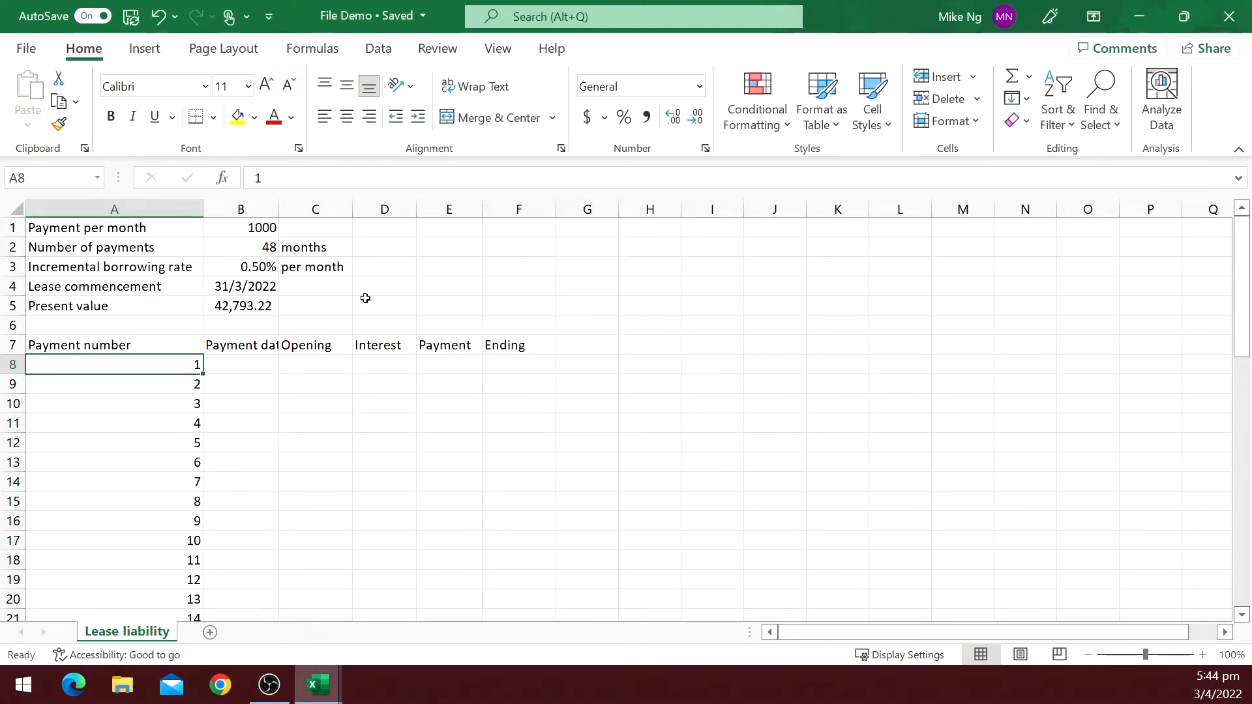
Enter =EDATE($B$4,A8-1) in B8 for the first payment date, with an absolute commencement reference.
click(236, 368)
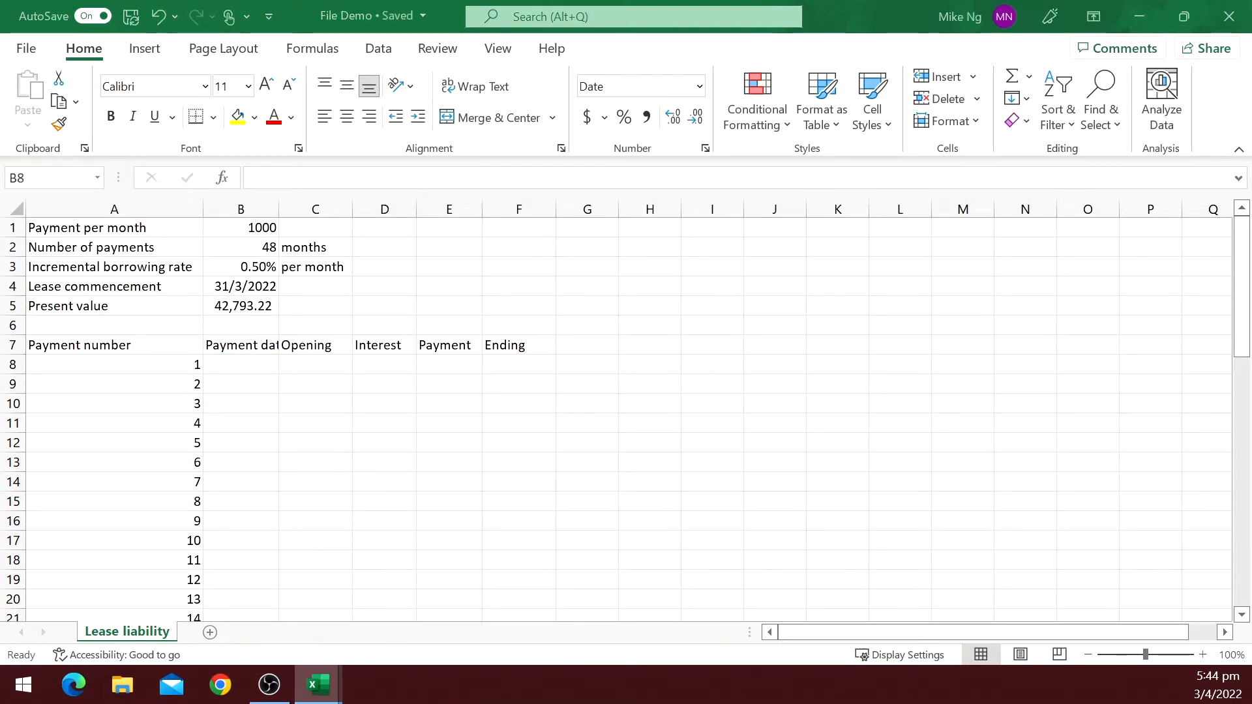
click(241, 369)
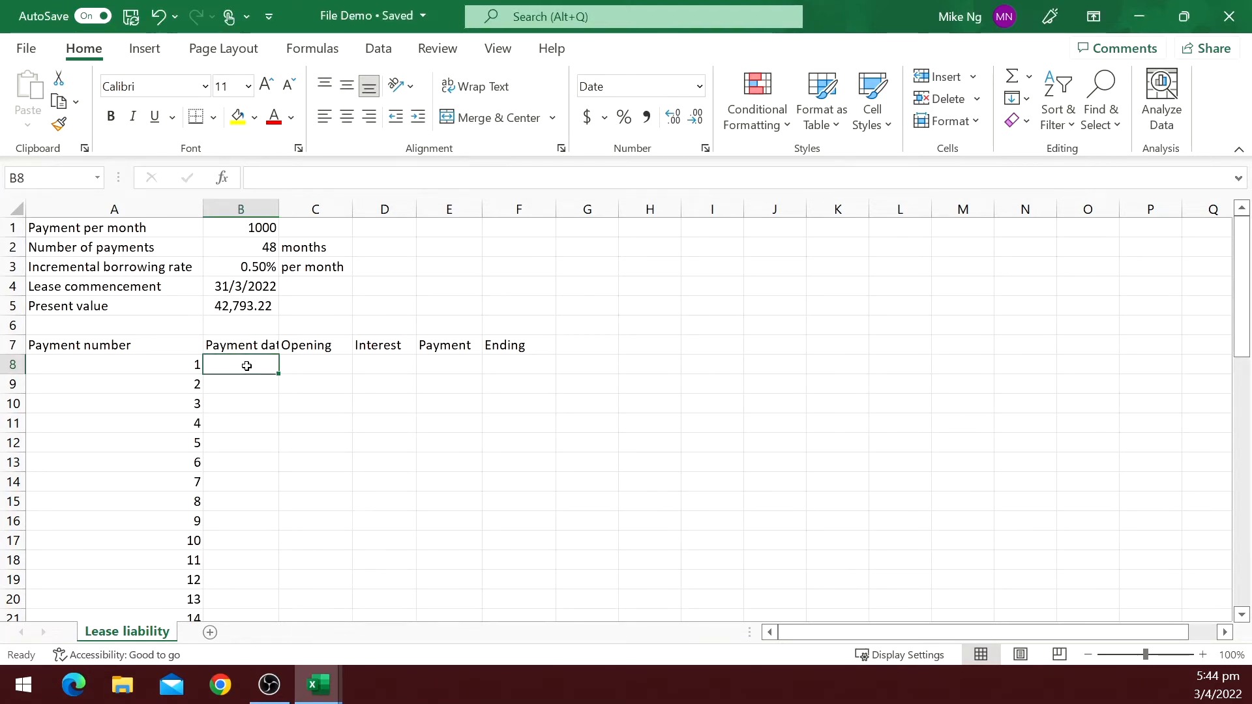
text(=edate()
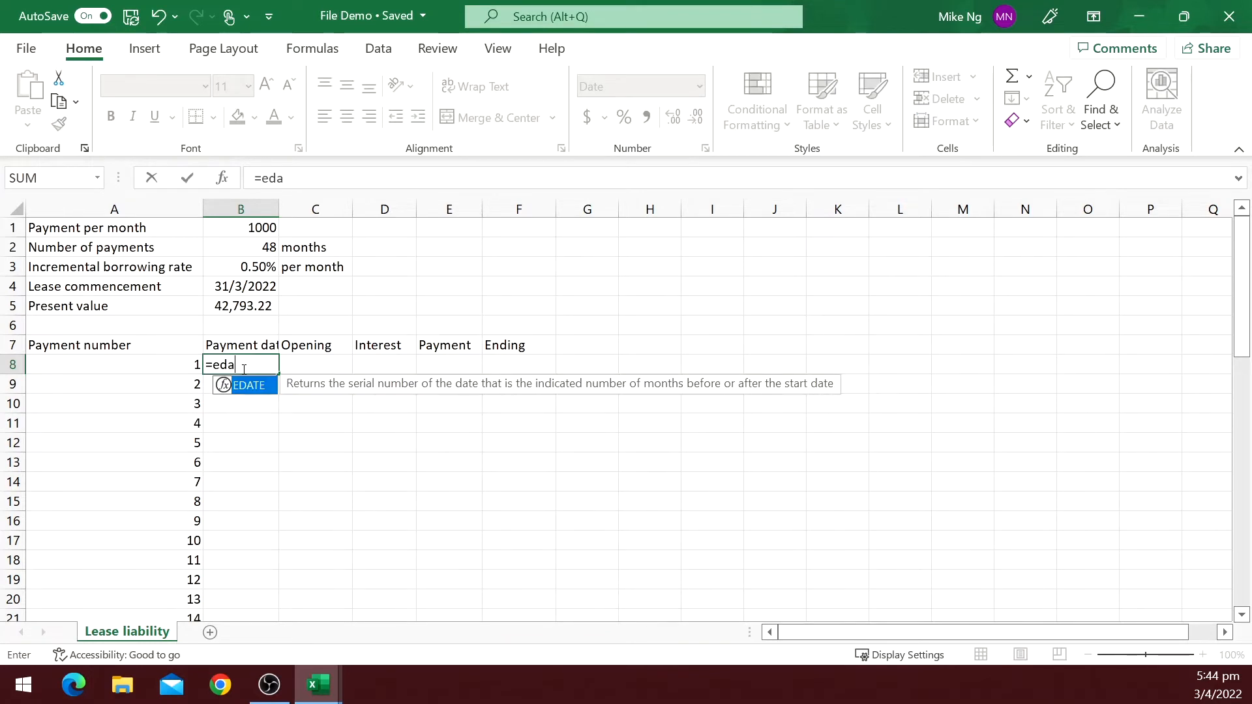
click(266, 291)
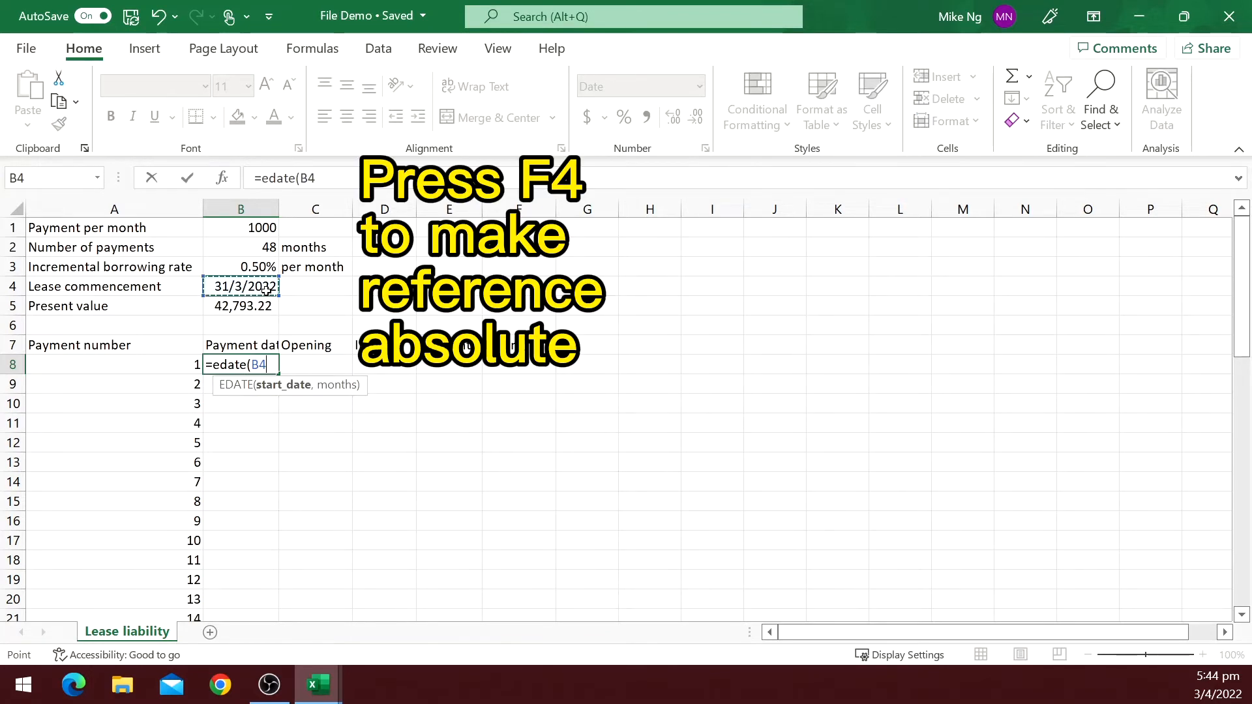
key(F4)
text(,A8-1)
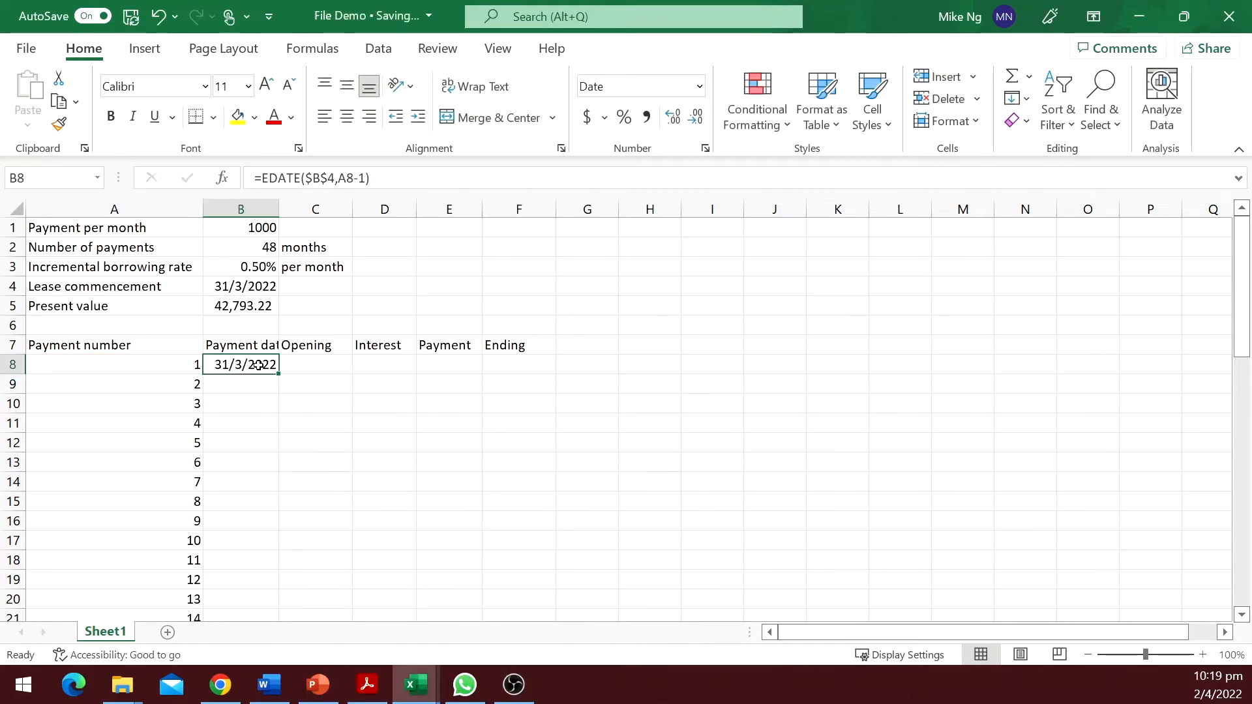
Remove the '-1' from the payment date formula in B8 to compare the result.
click(364, 178)
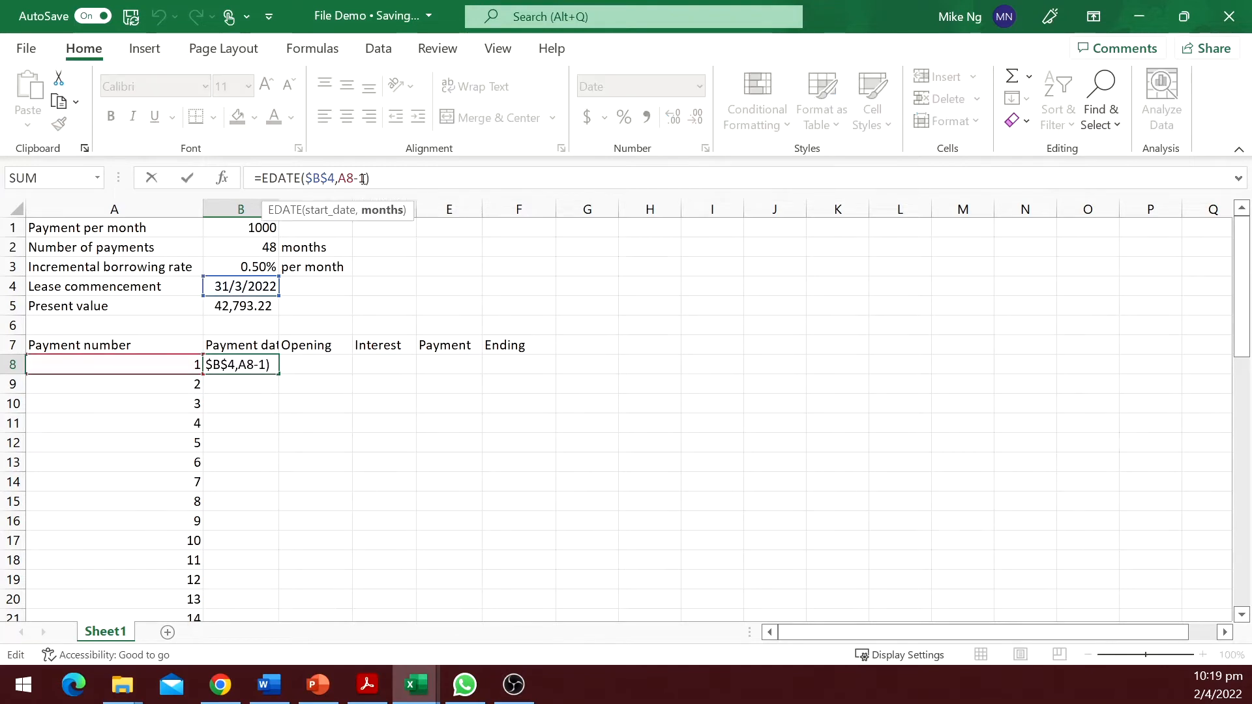
key(BackSpace)
key(BackSpace)
key(Return)
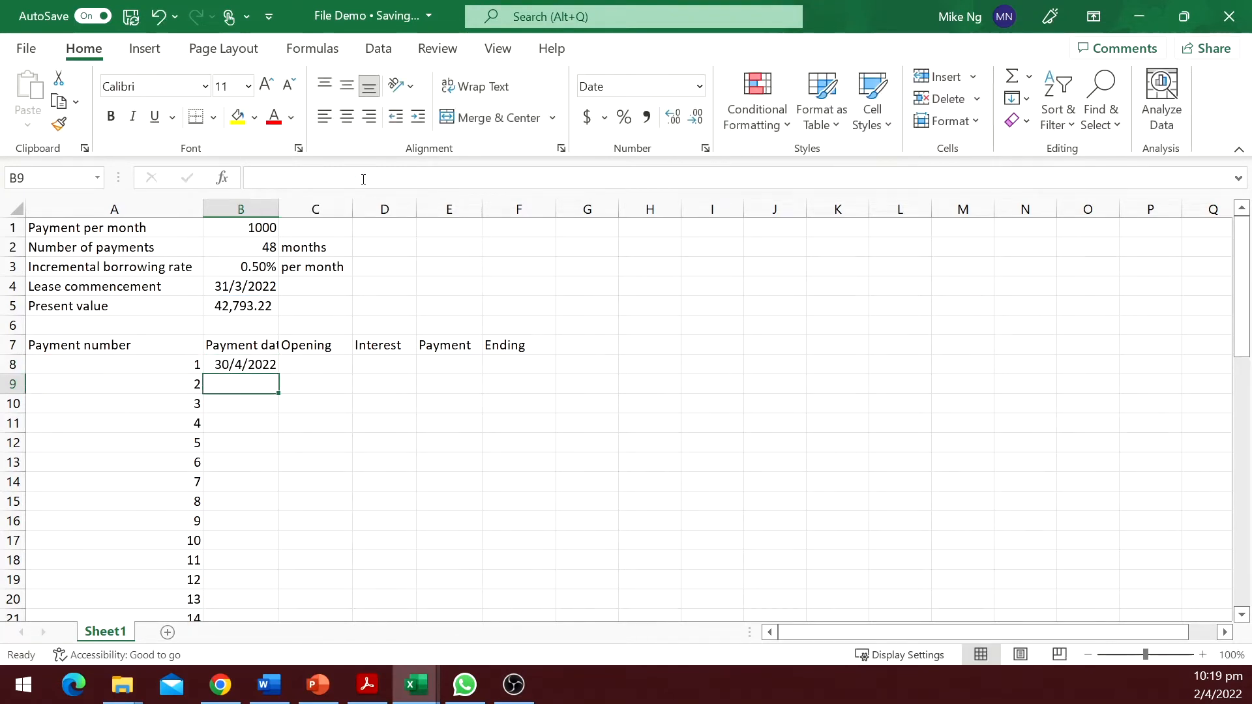
key(Up)
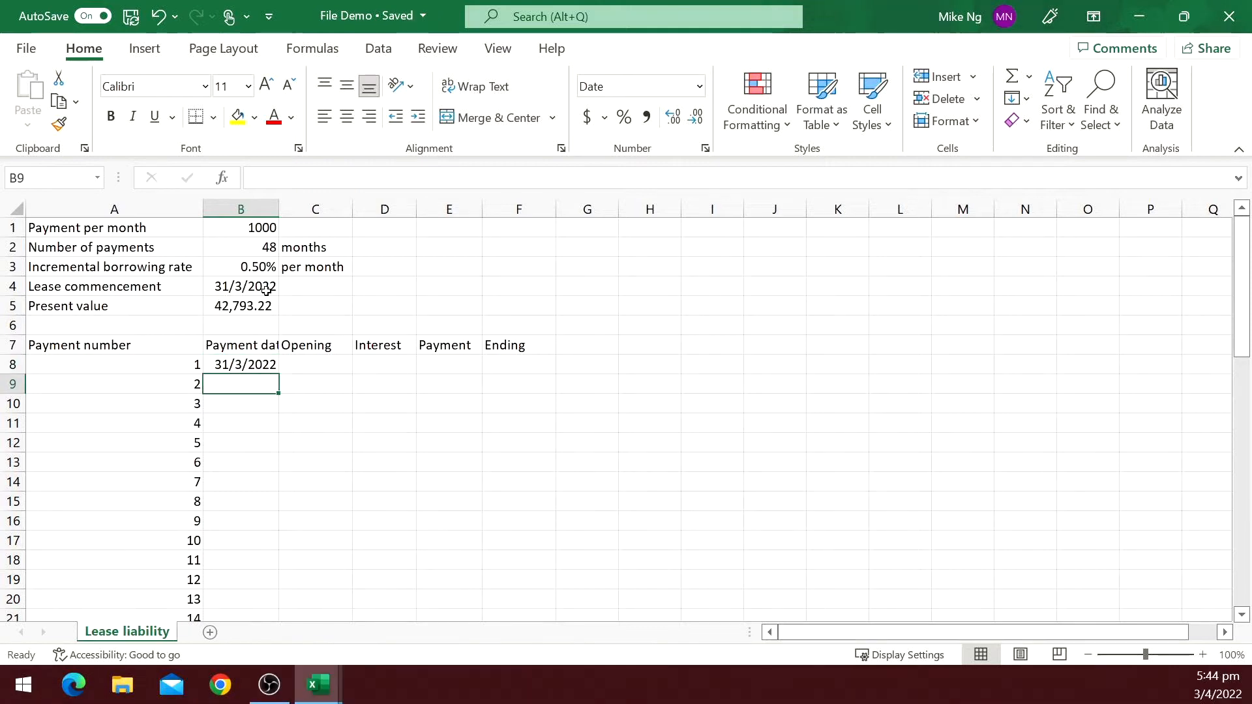
Fill the payment date formula down column B for all payment rows.
click(248, 364)
double_click(279, 374)
Set the first Opening balance in C8 to reference the present value in B5.
click(335, 363)
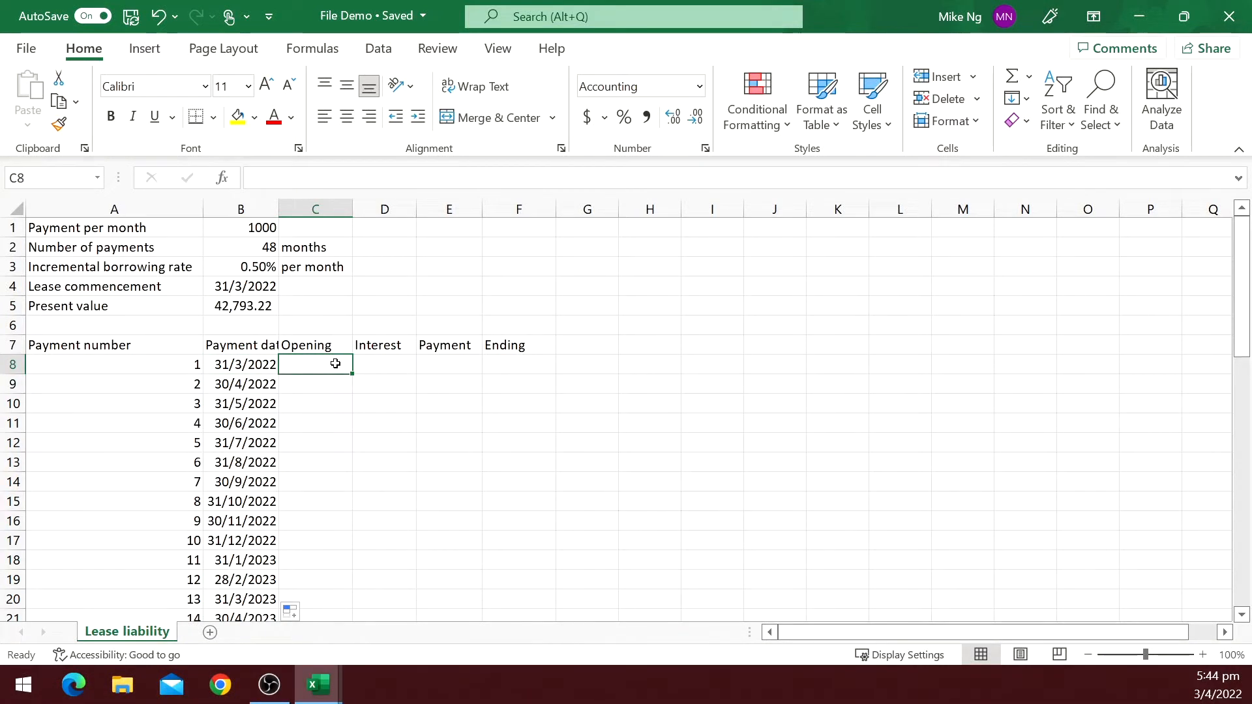
text(=)
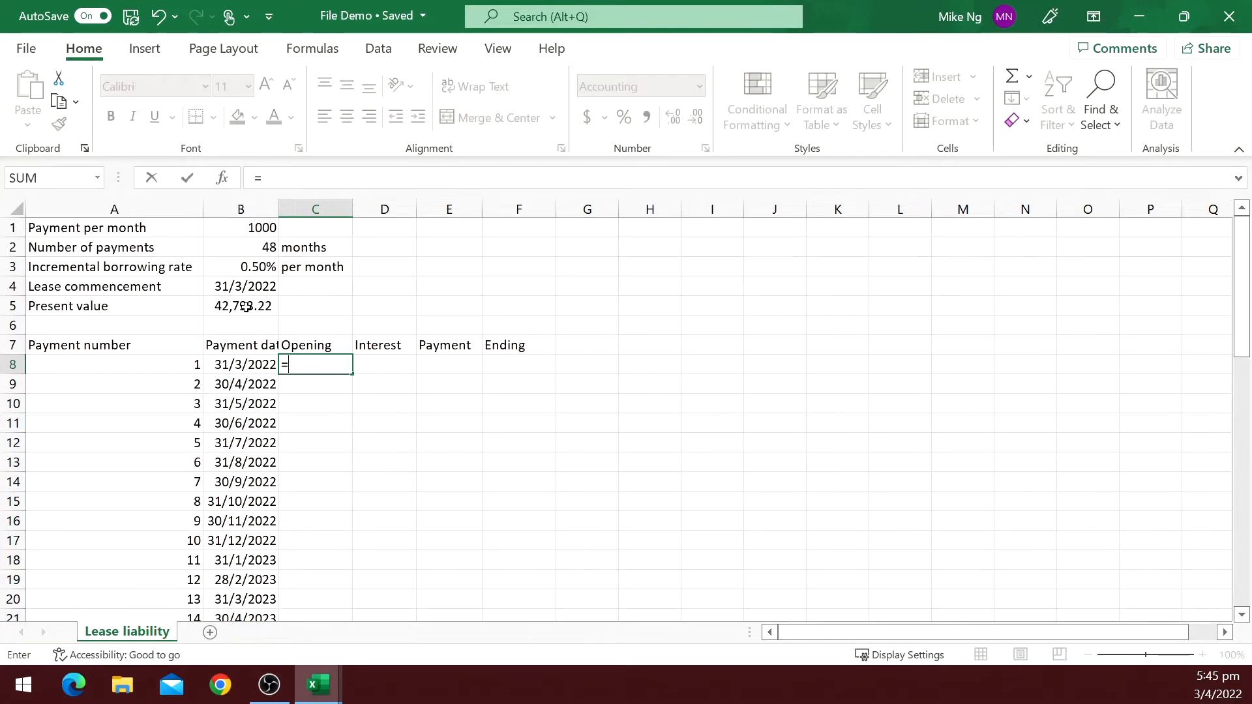
click(246, 308)
key(Tab)
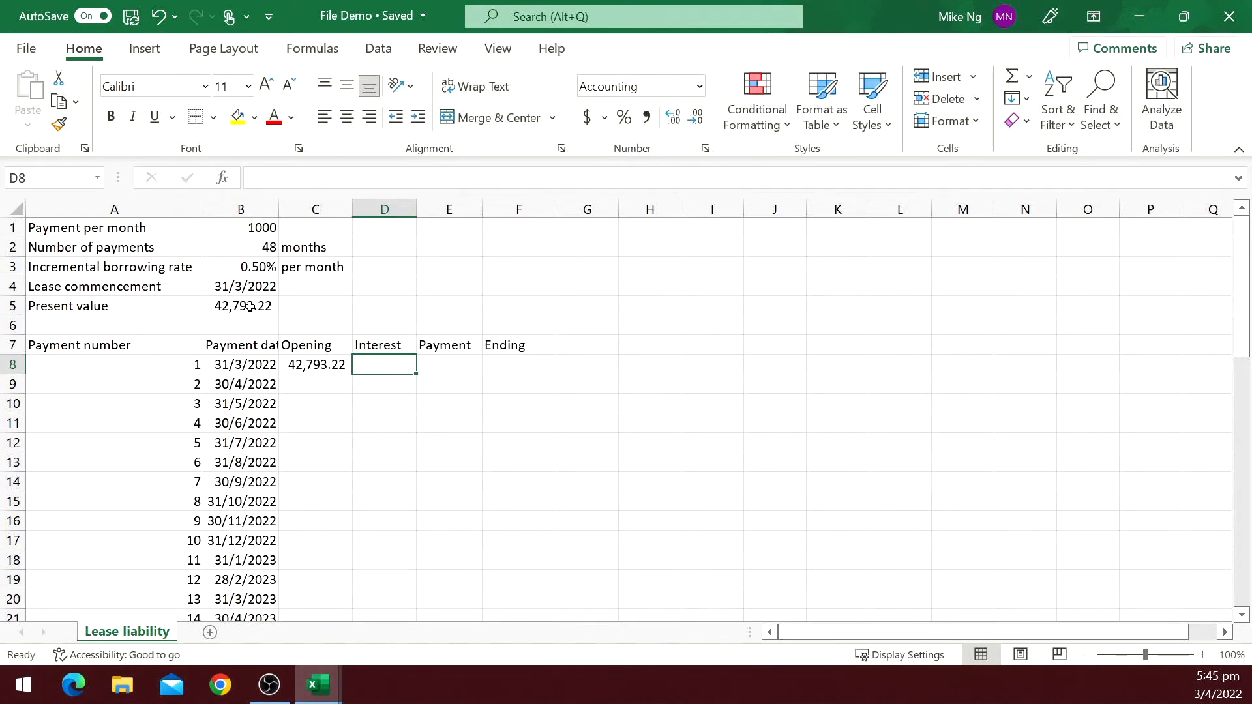
Set the first Payment in E8 to =-$B$1, the negative absolute payment per month.
key(Tab)
text(-)
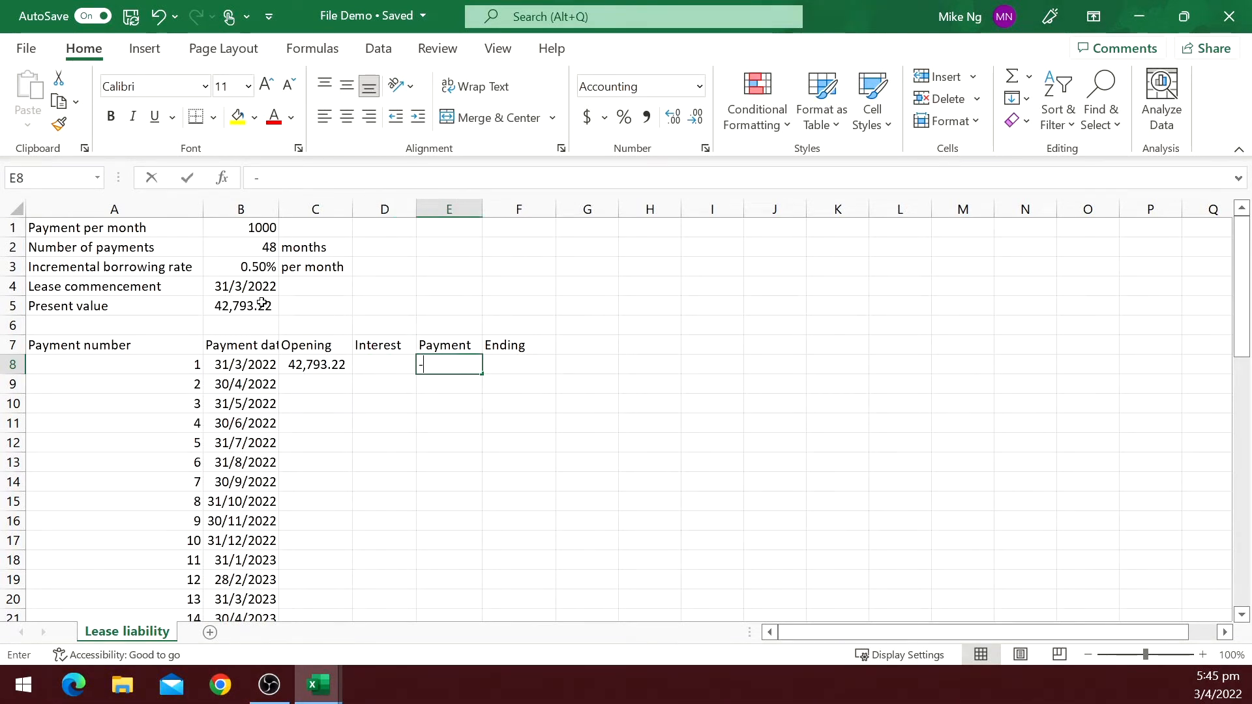
click(256, 225)
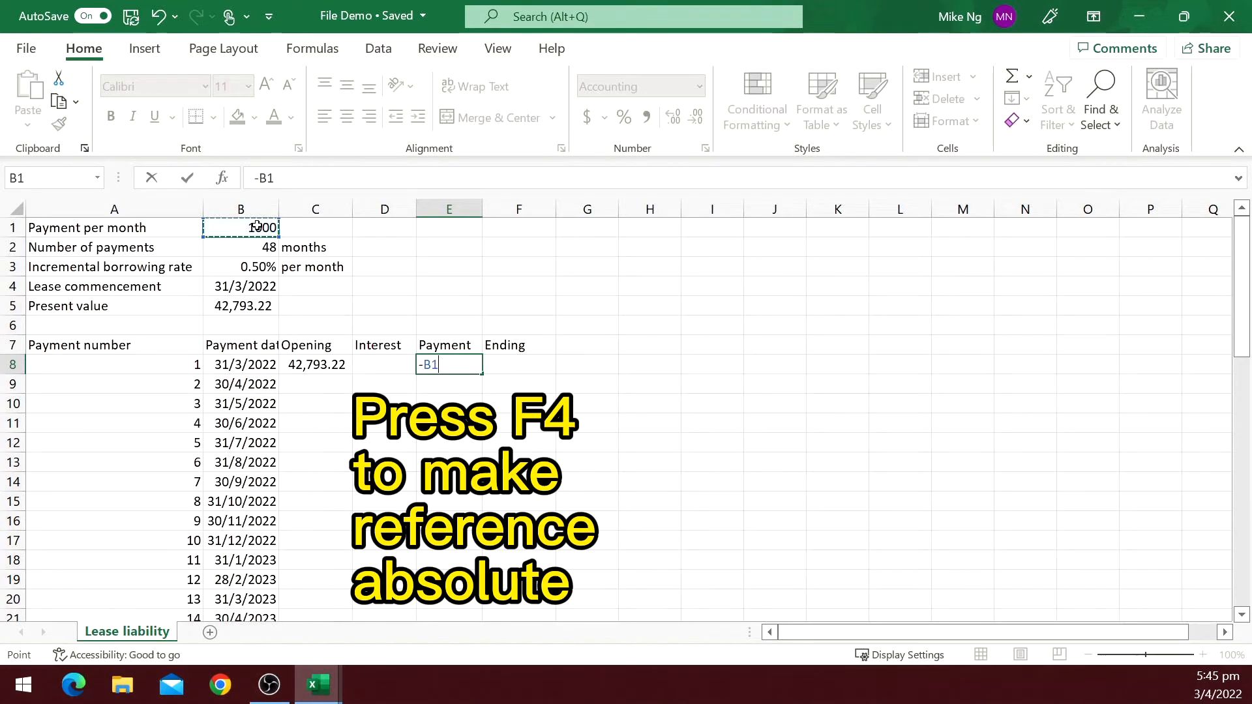
key(F4)
key(Tab)
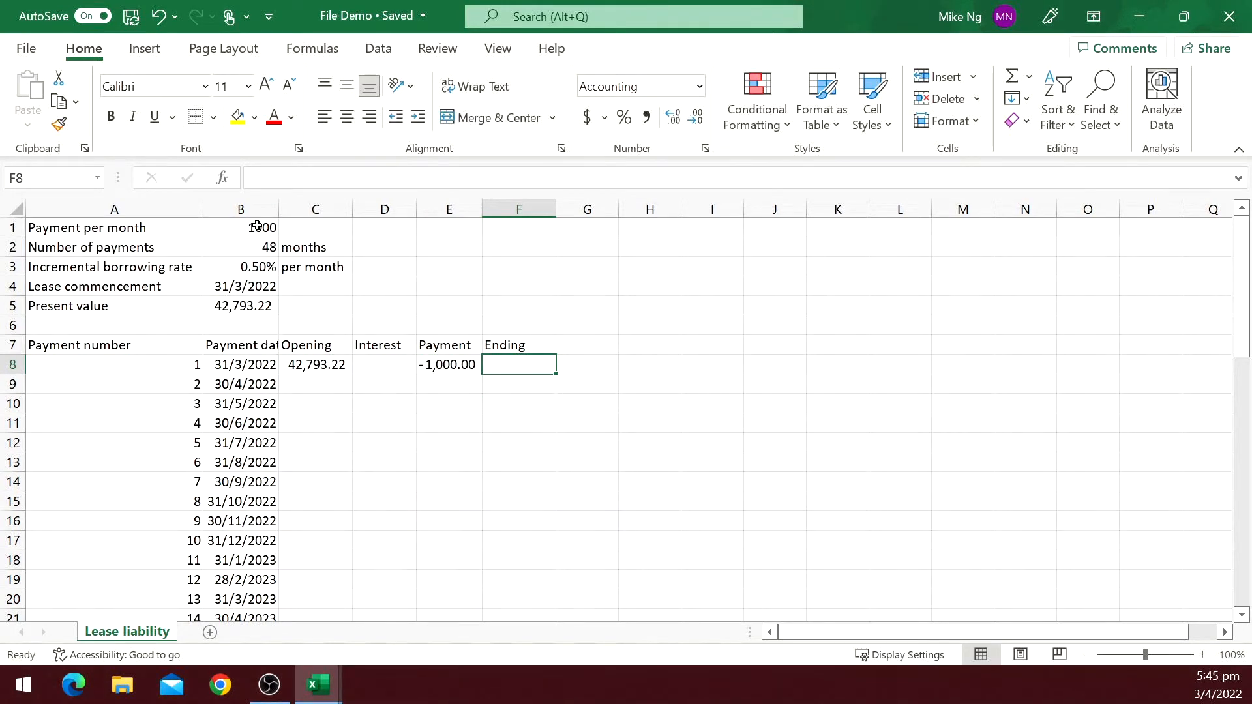
Set the first Ending balance in F8 to =SUM(C8:E8).
text(=sum()
key(Left)
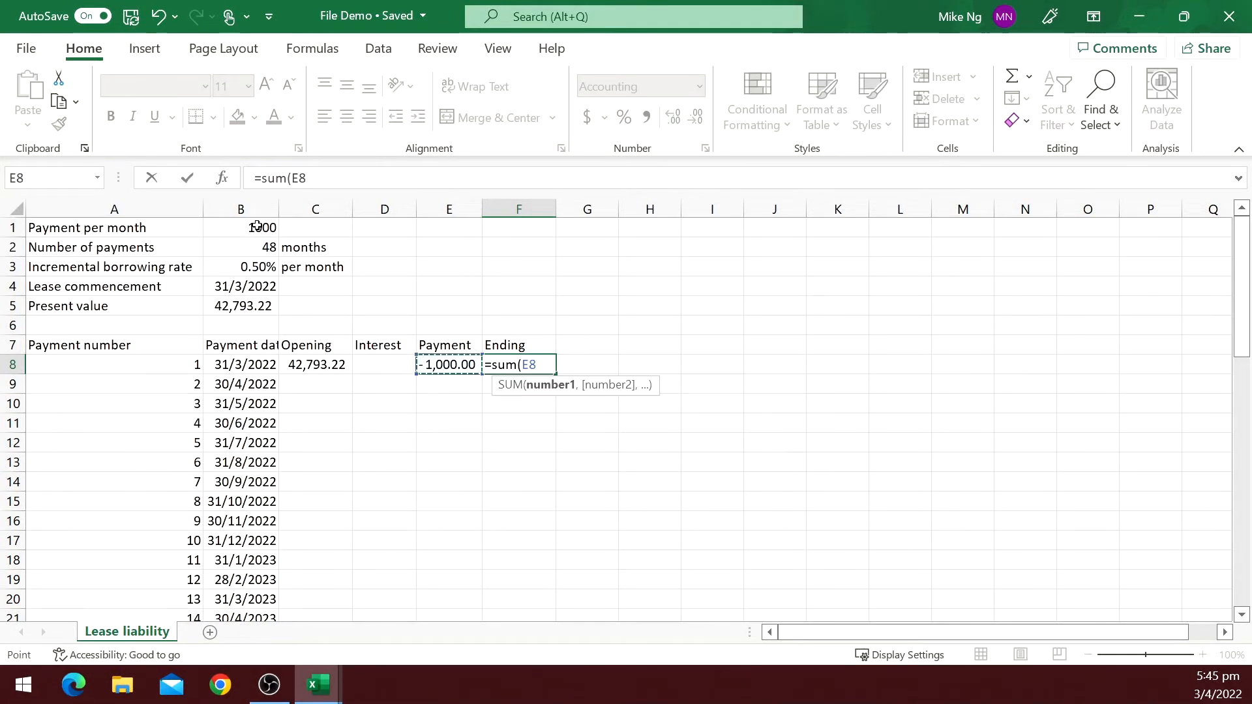
key(shift+Left)
key(shift+Left)
key(Return)
Set the second Opening balance in C9 to reference the previous Ending balance F8.
key(Left)
key(Left)
key(Left)
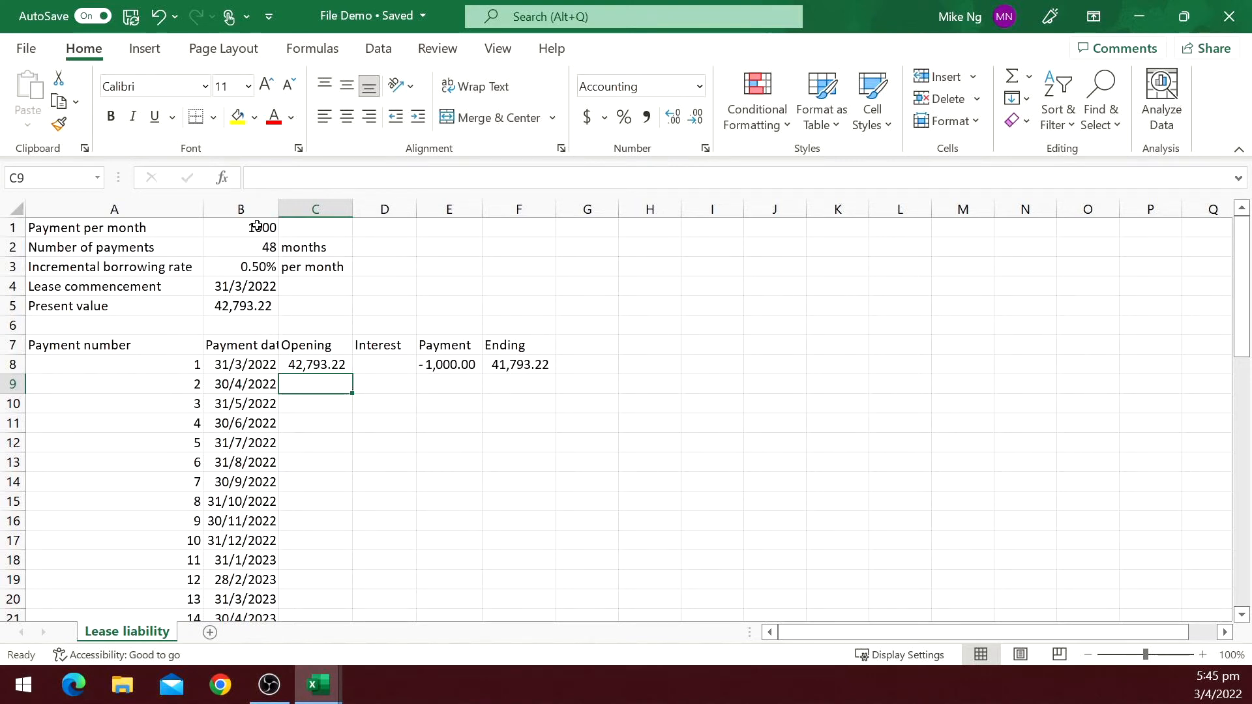
text(=)
key(Up)
key(Right)
key(Right)
key(Right)
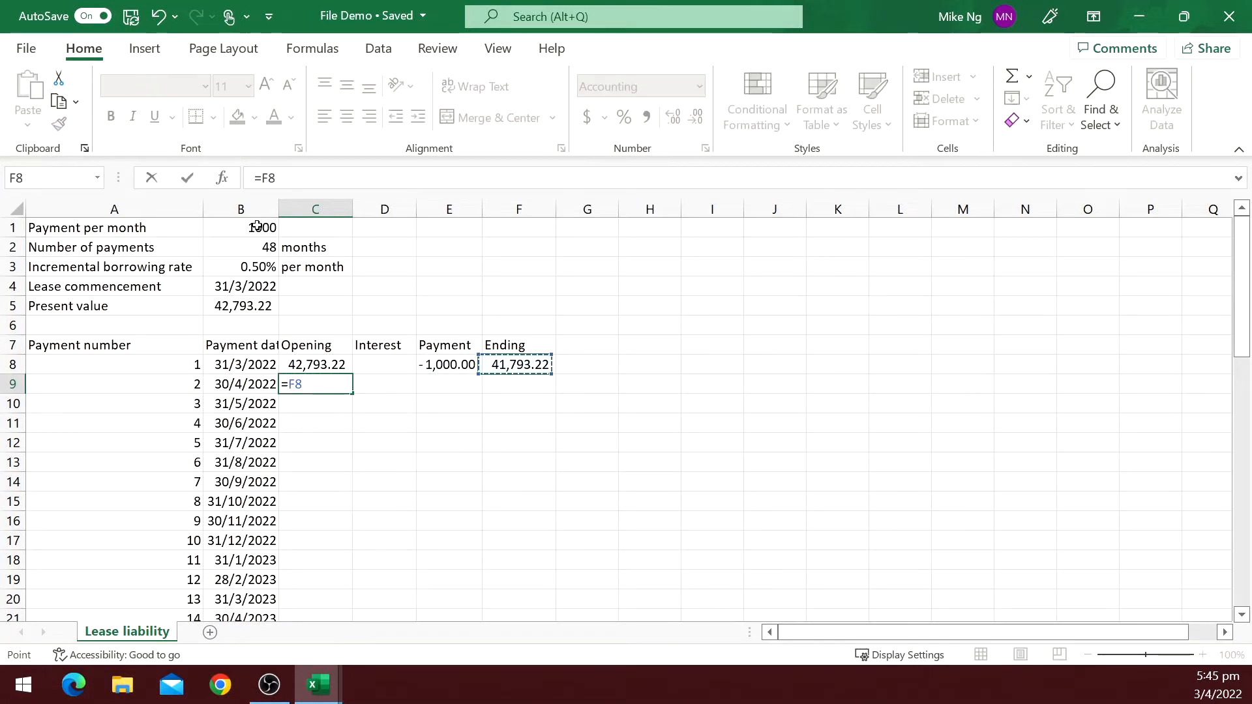
key(Tab)
Set the Interest in D9 to =C9*$B$3, the opening balance times the absolute monthly rate.
text(=)
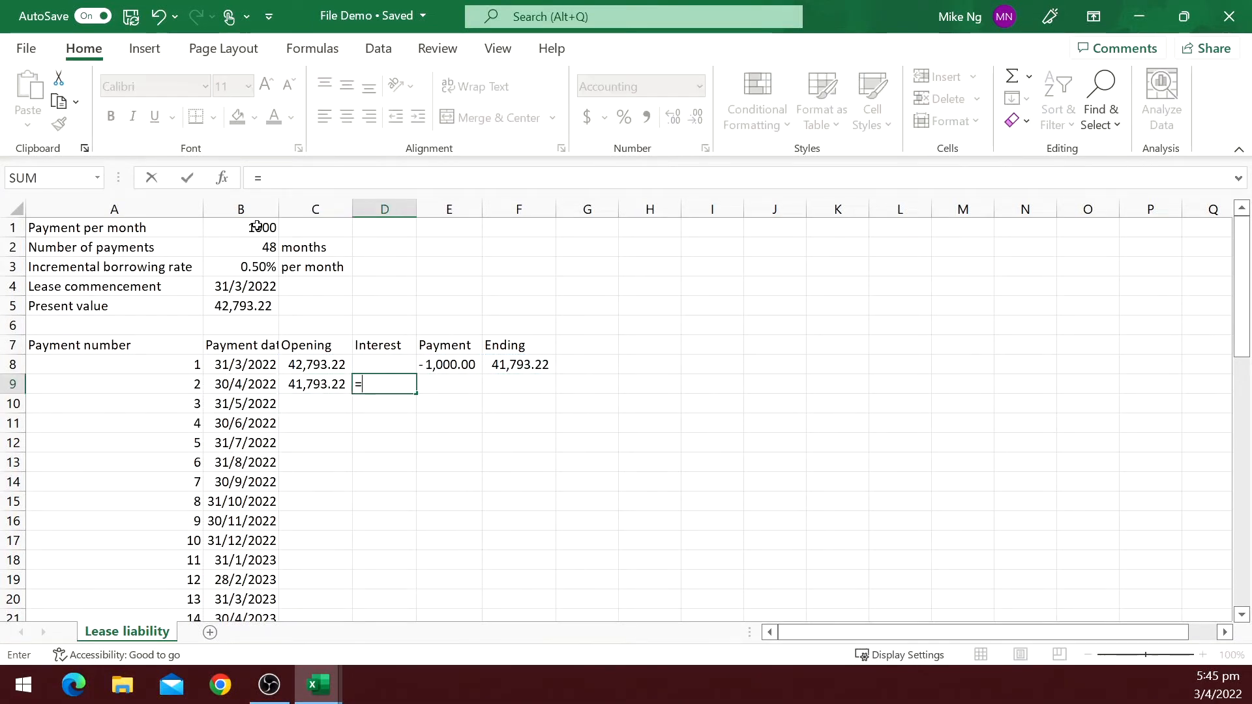
key(Left)
text(*)
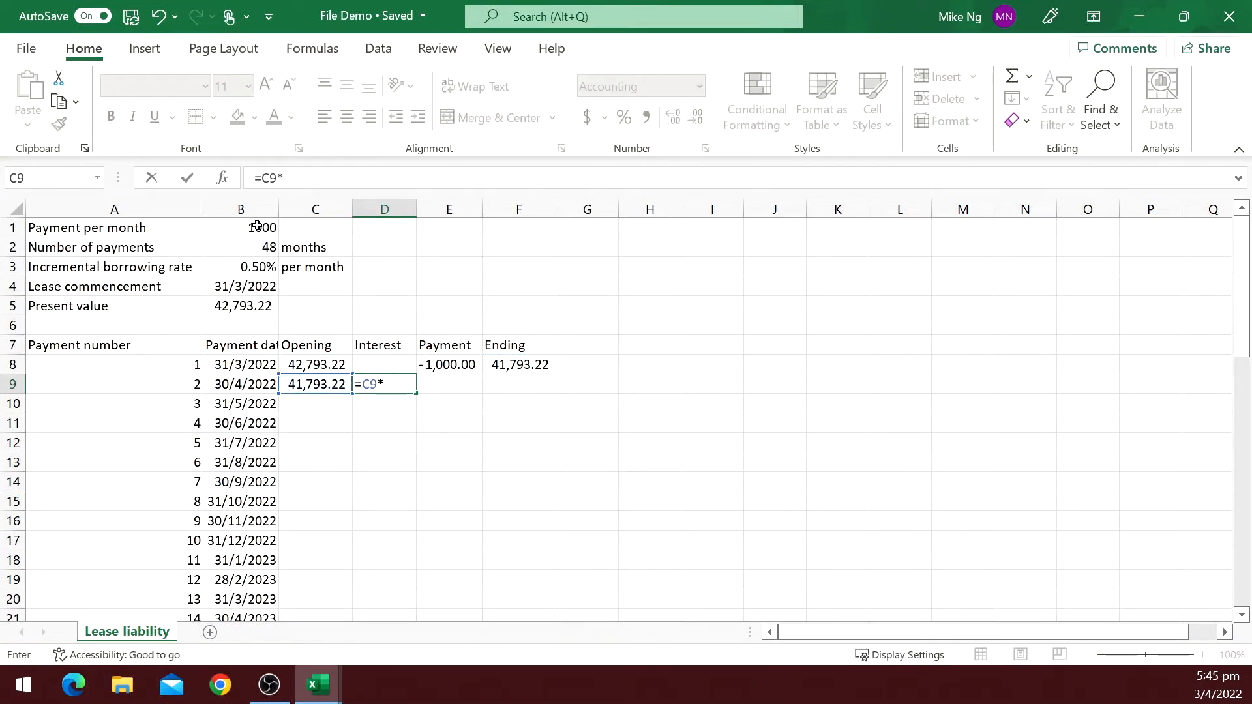
click(240, 264)
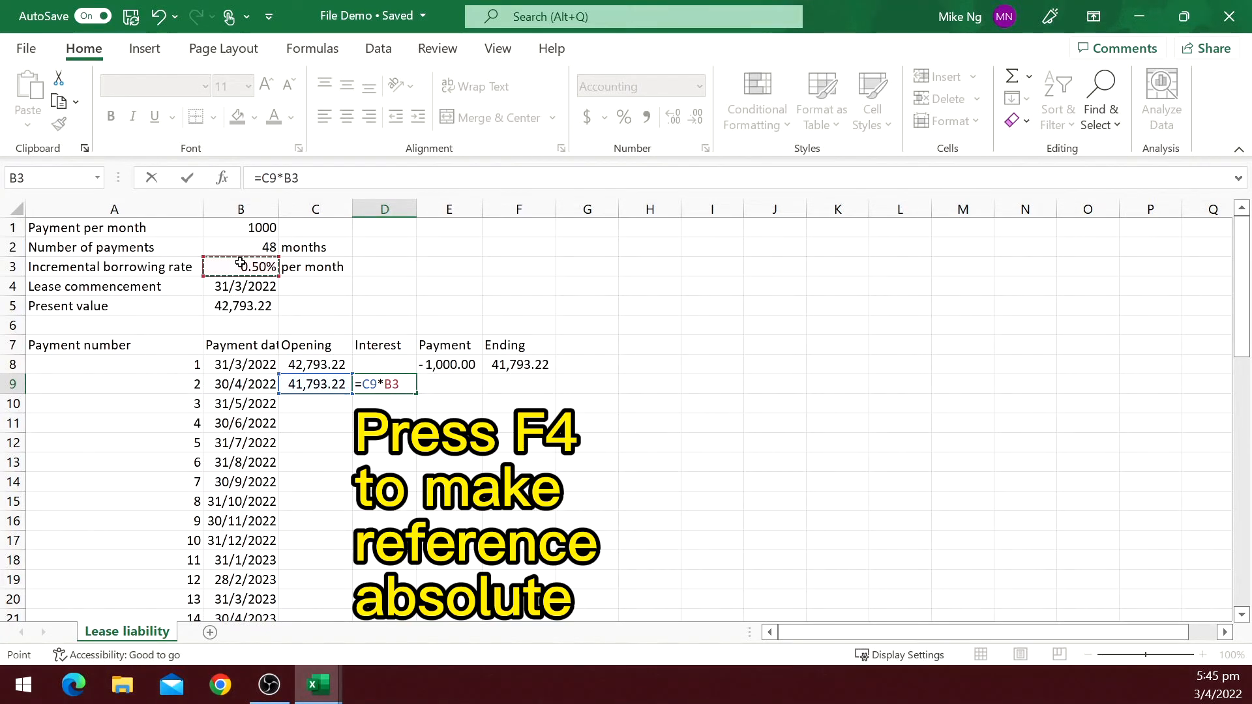
key(F4)
text(,)
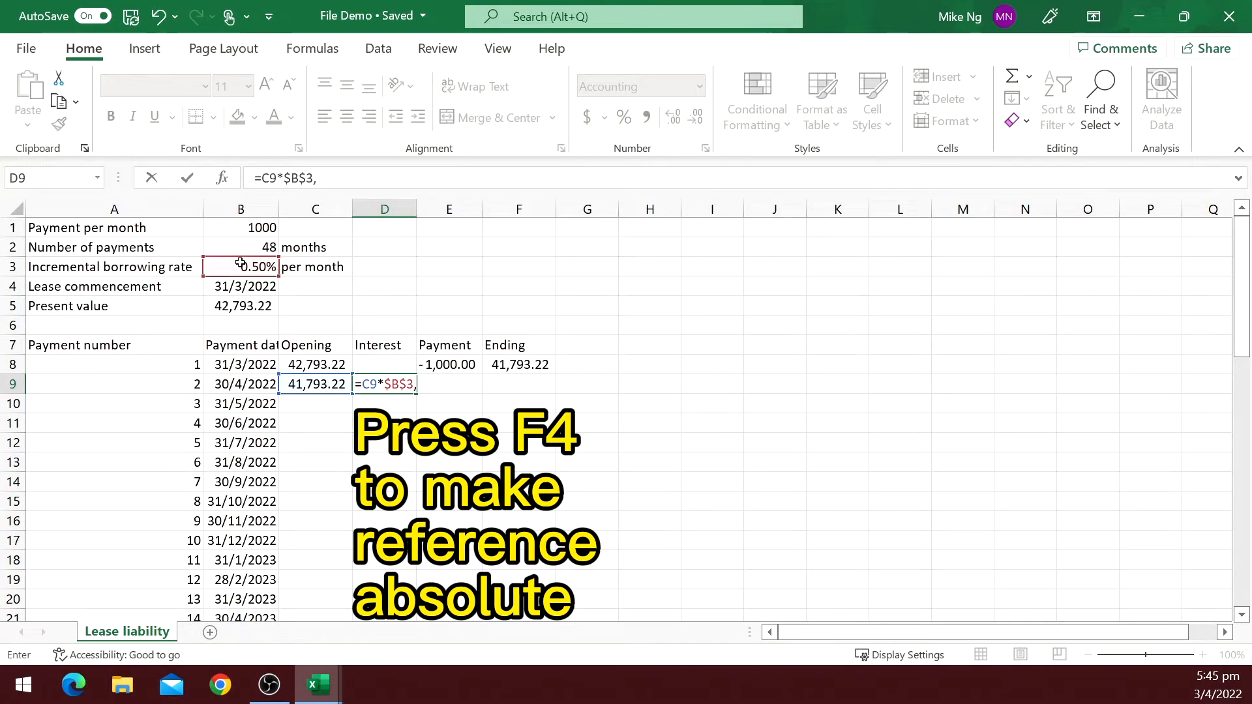
key(BackSpace)
key(Return)
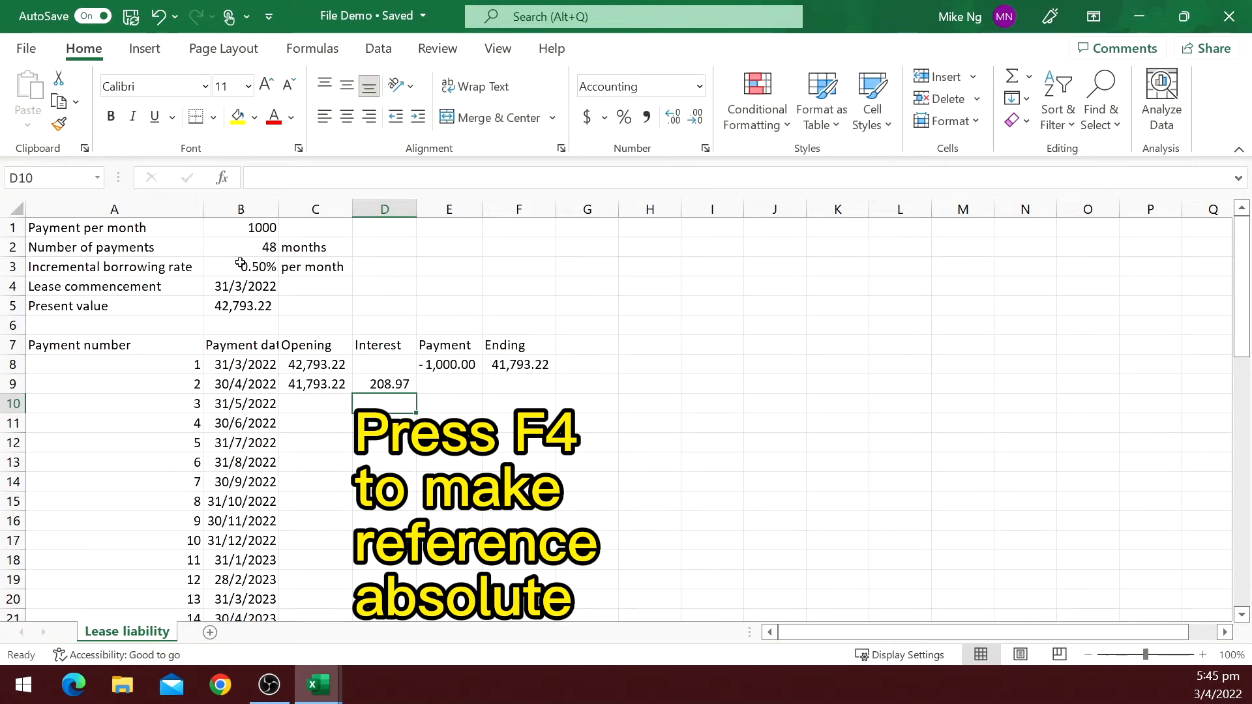
Copy the Payment and Ending formulas from row 8 down into E9 and F9.
key(Up)
key(Right)
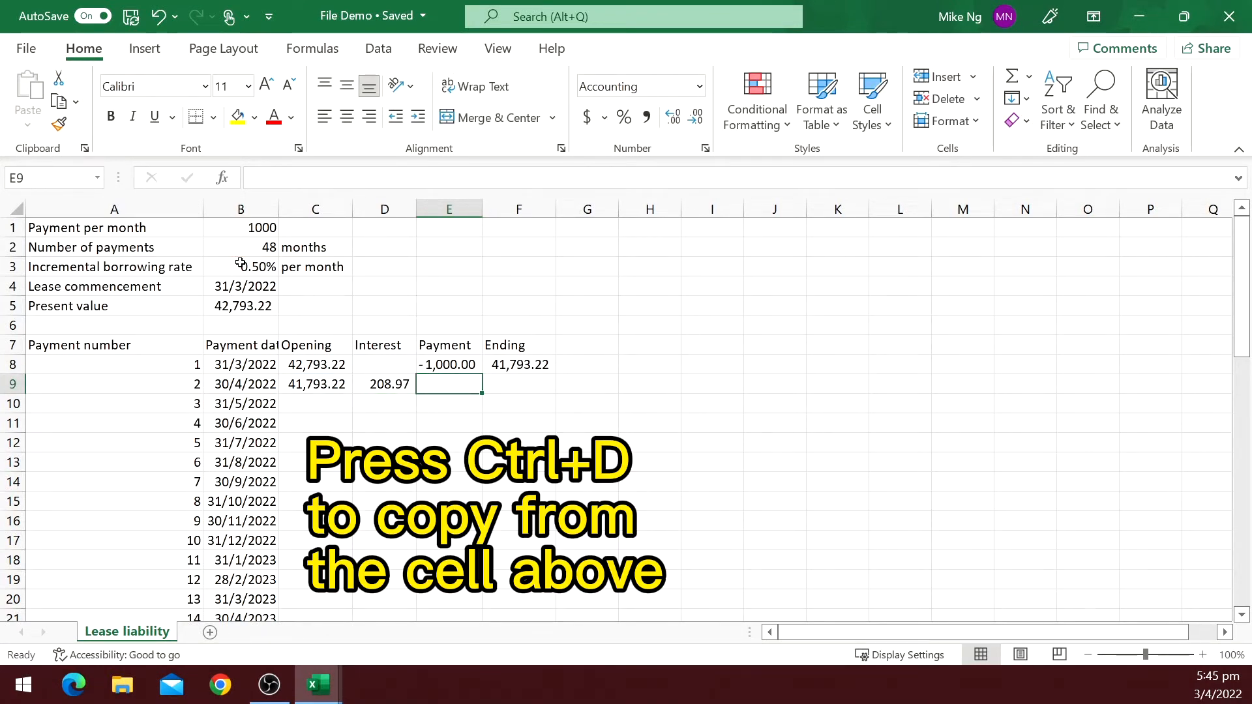
key(ctrl+d)
key(Right)
key(ctrl+d)
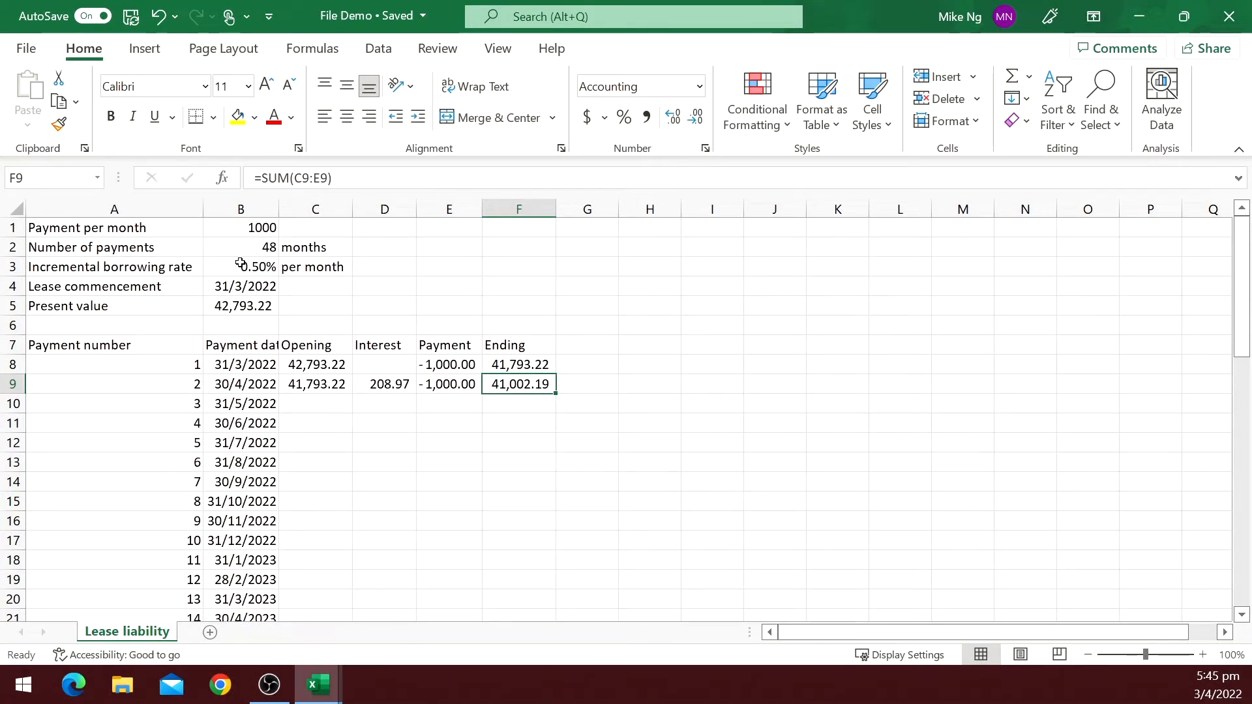
Copy the row 9 formulas in C9:F9 down through row 55 for all payments.
key(Left)
key(Left)
key(Left)
key(shift+Right)
key(shift+Right)
key(shift+Right)
key(ctrl+c)
key(Left)
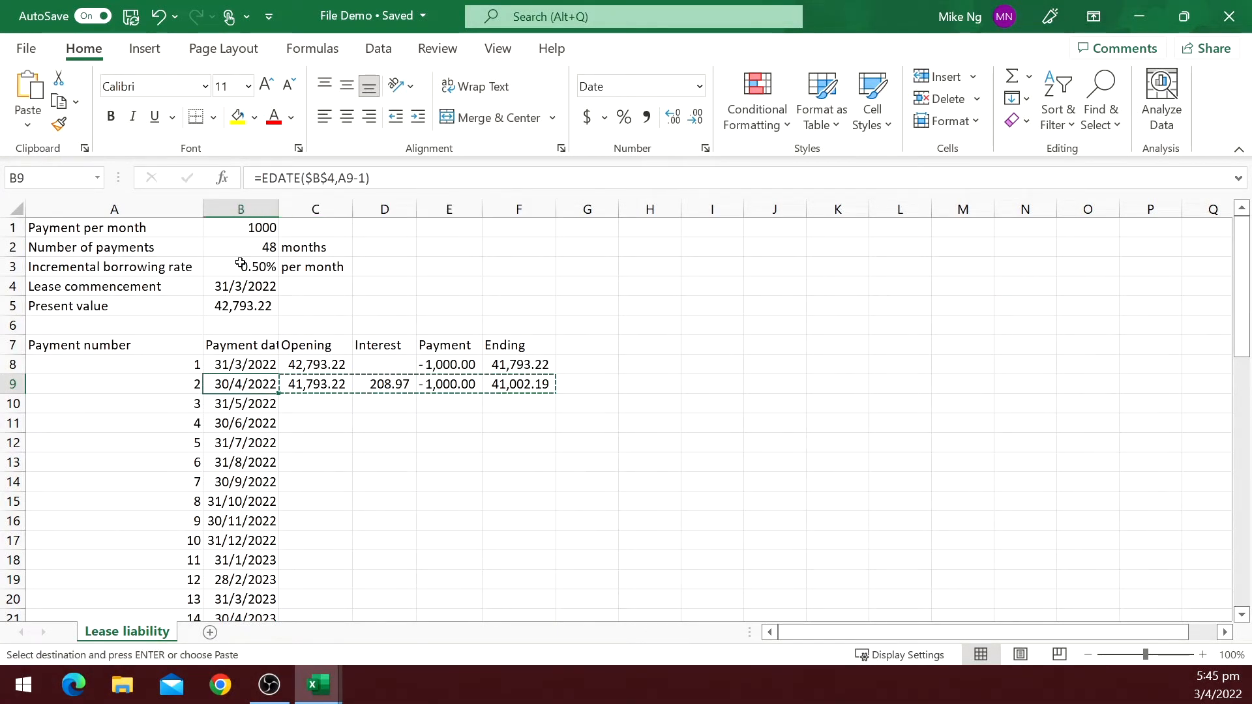
key(ctrl+Down)
key(Right)
key(ctrl+shift+Up)
key(shift+Right)
key(shift+Right)
key(shift+Right)
key(Return)
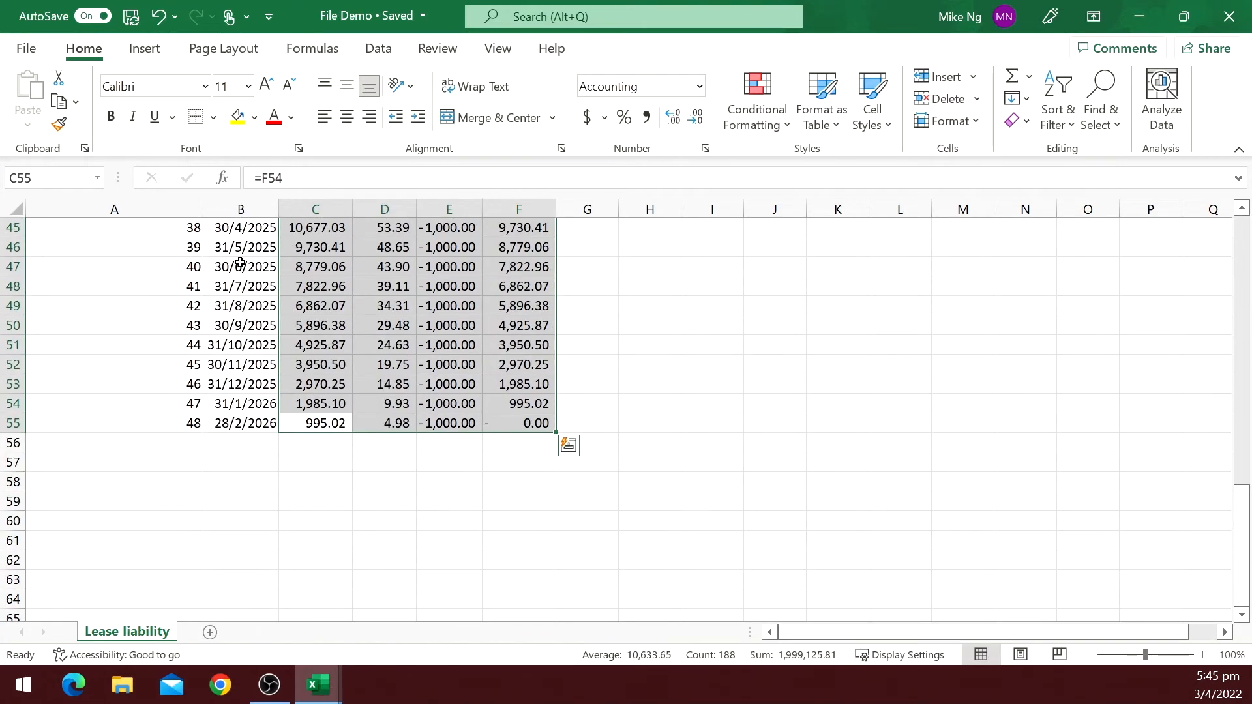
Check the Ending balance formulas in F50 and the final row F55.
click(518, 328)
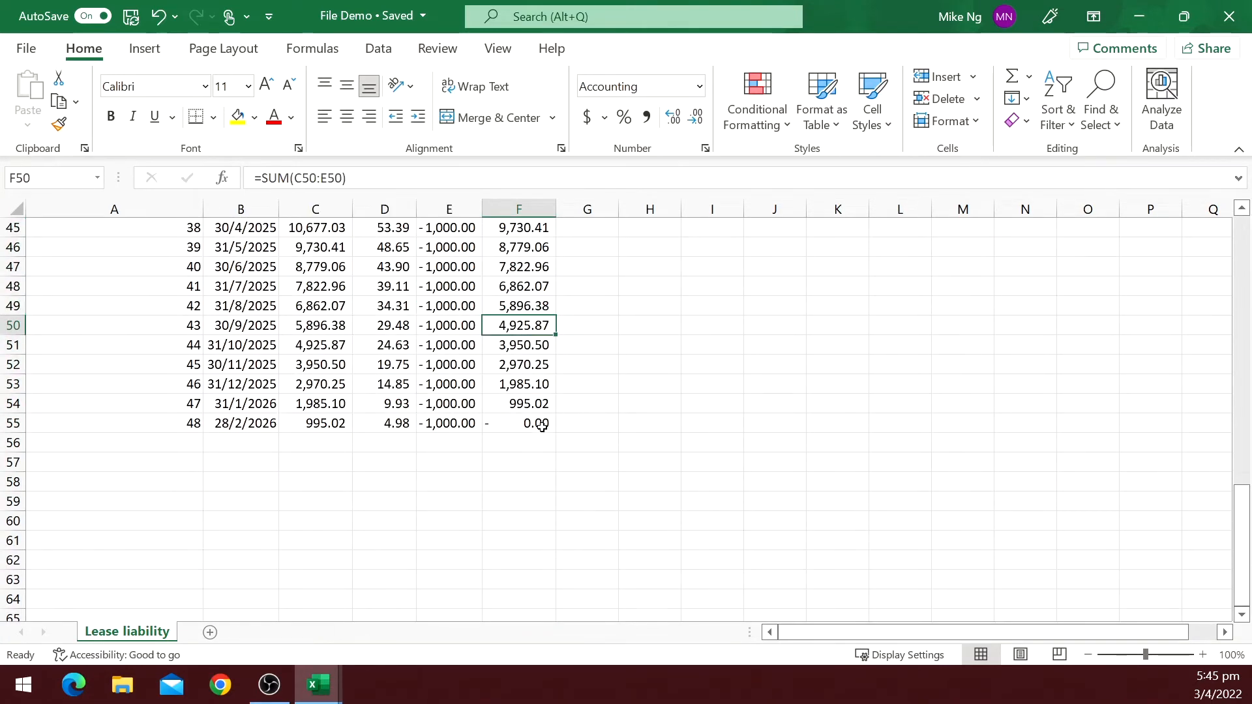
click(542, 427)
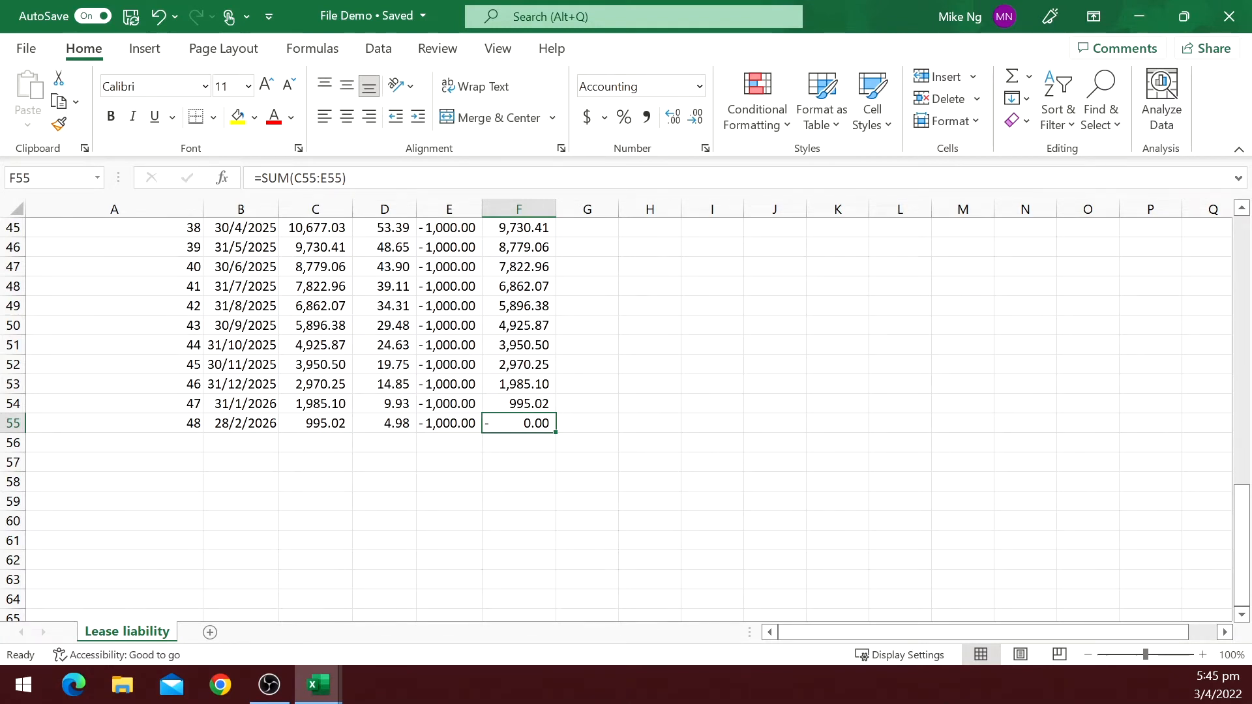
key(alt+Tab)
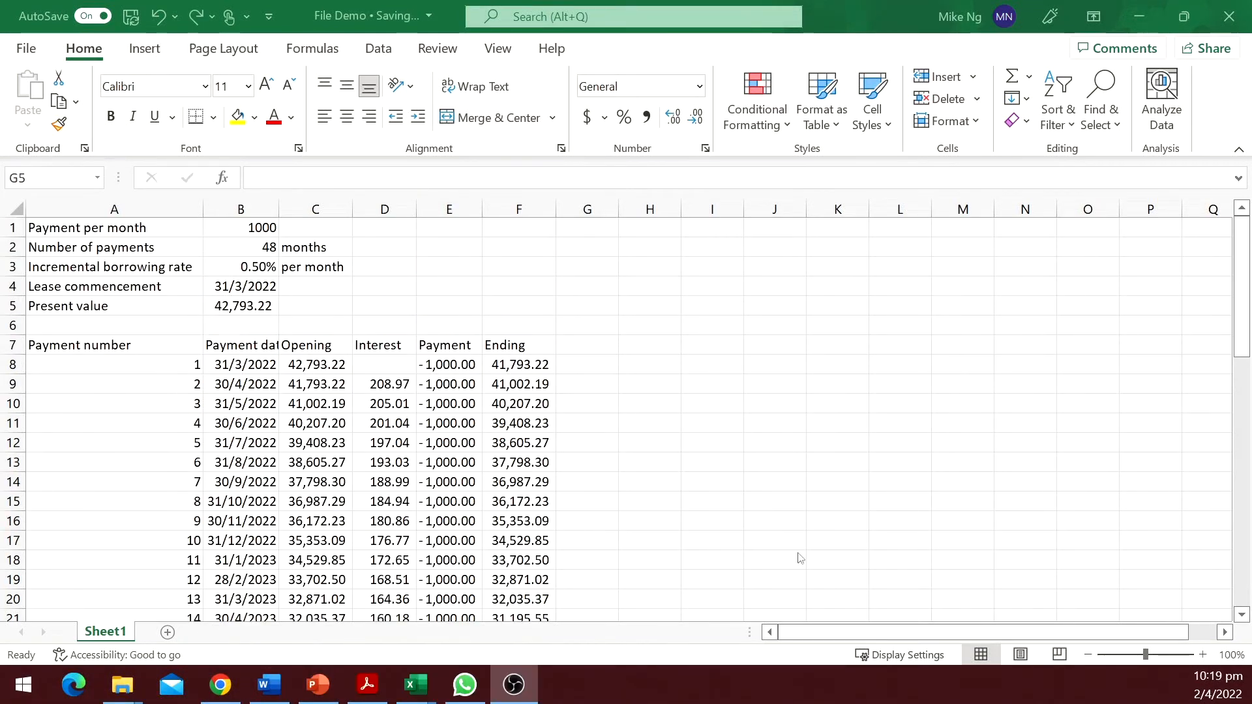
Rename the sheet as "Lease liability".
double_click(100, 632)
text(Lease liability)
key(Return)
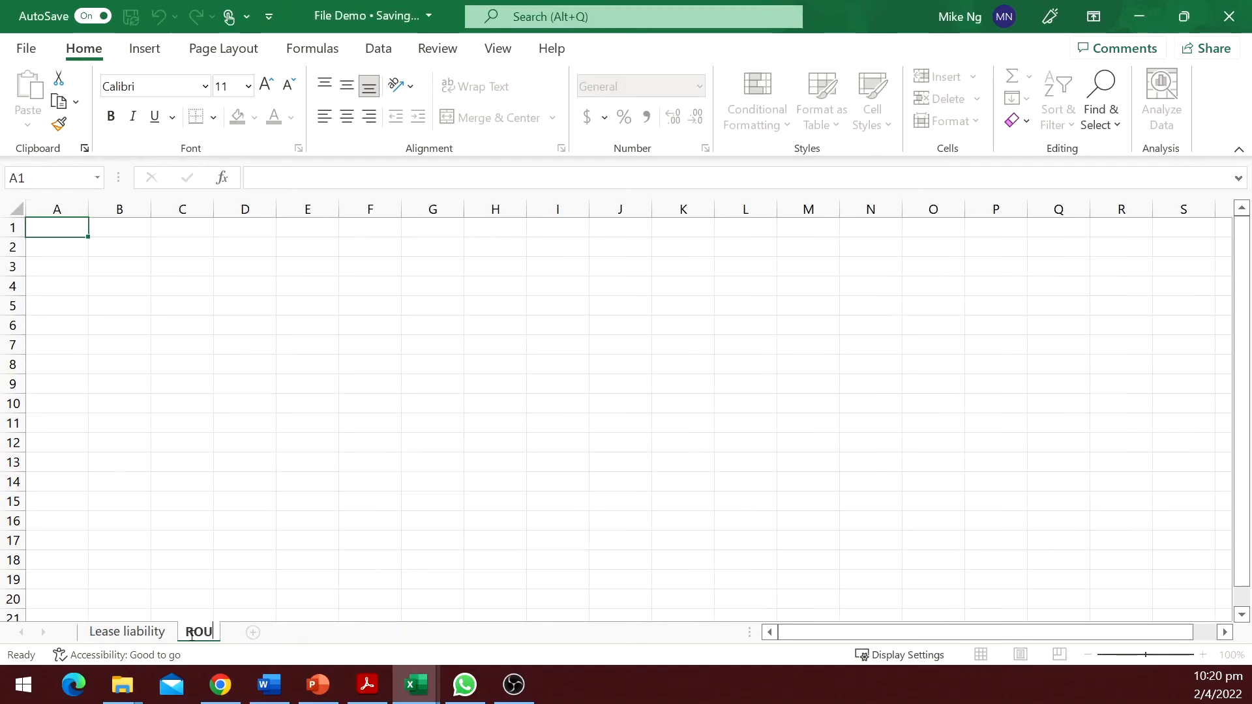
On the ROU sheet, label A1 "ROU initial measure" and link B1 to the present value on Lease liability B5.
key(Return)
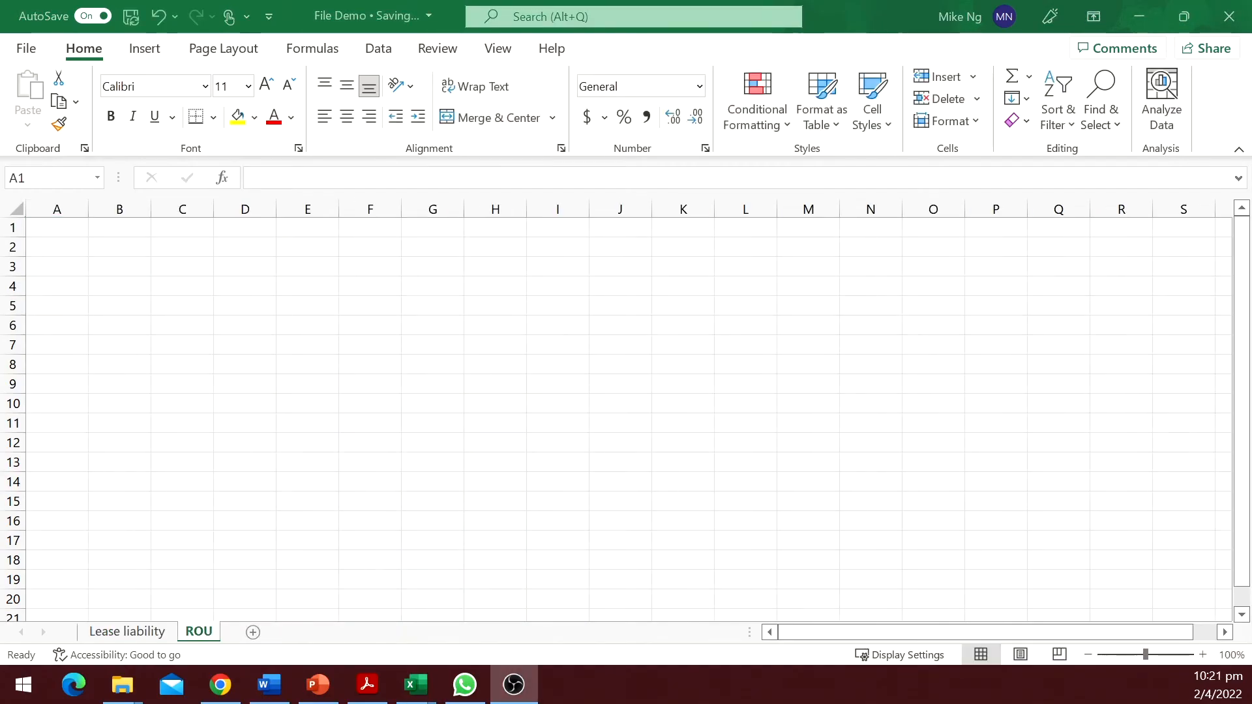
text(ROU)
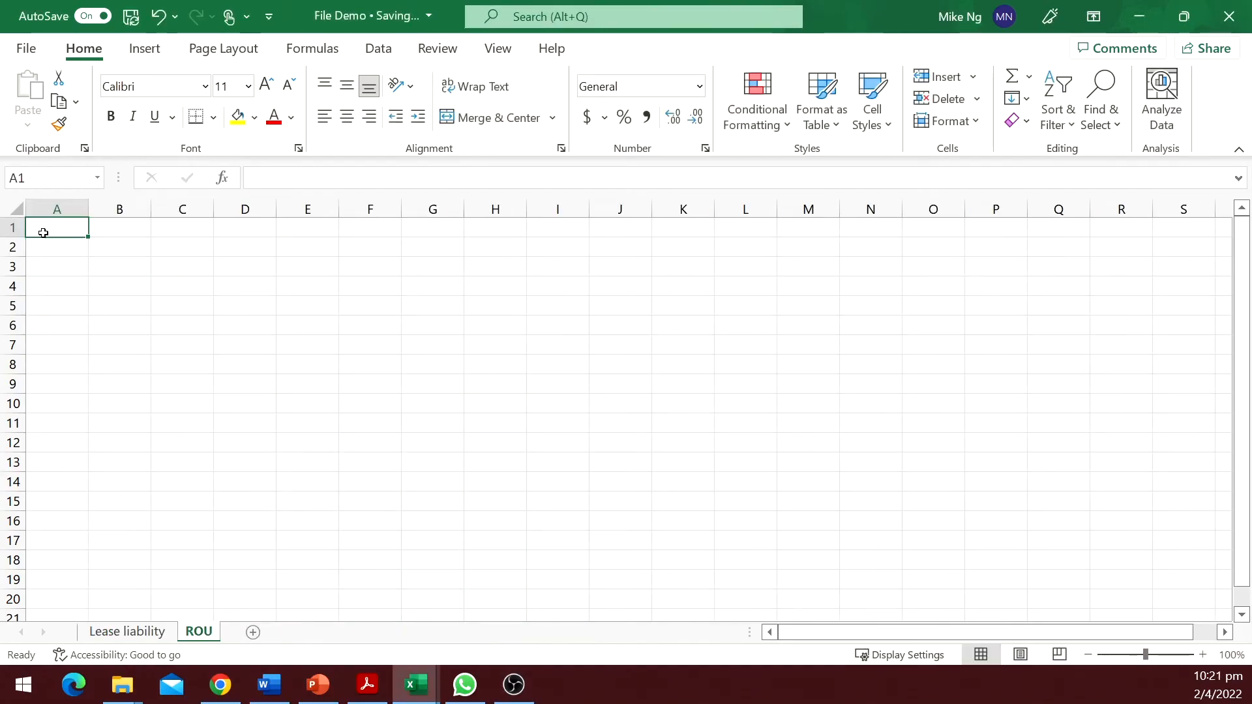
text( initial measurer)
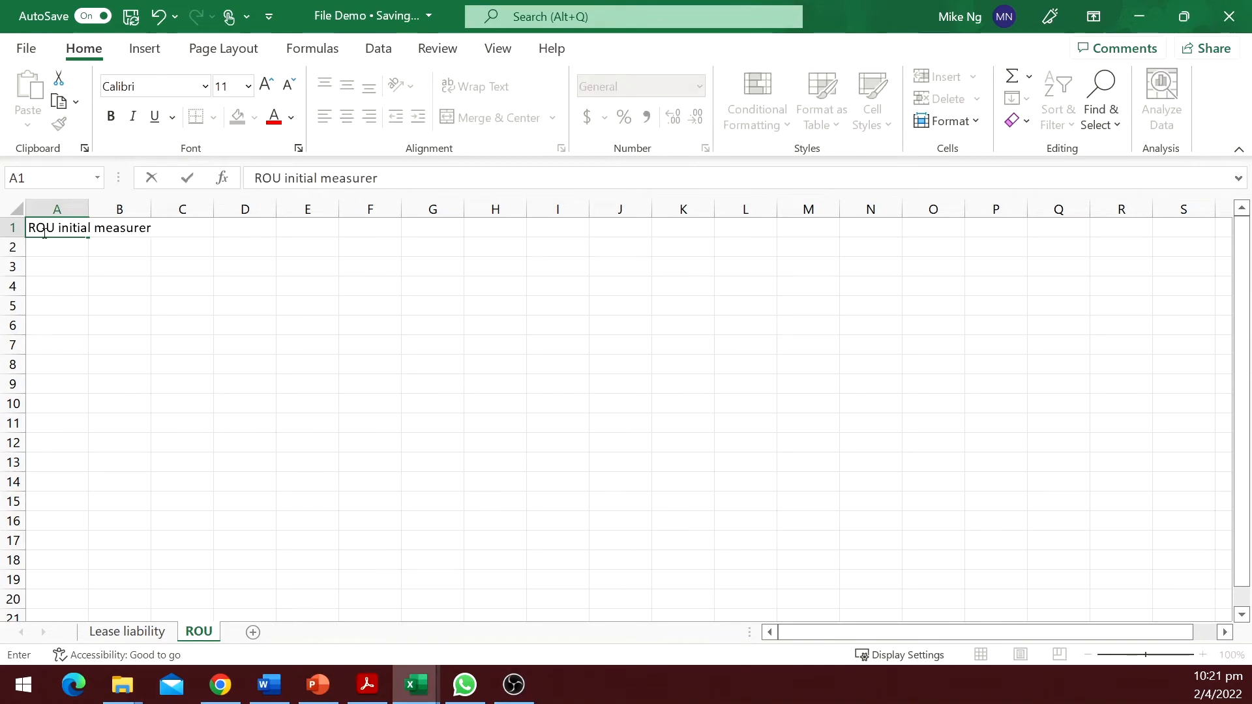
key(Tab)
text(=)
click(130, 631)
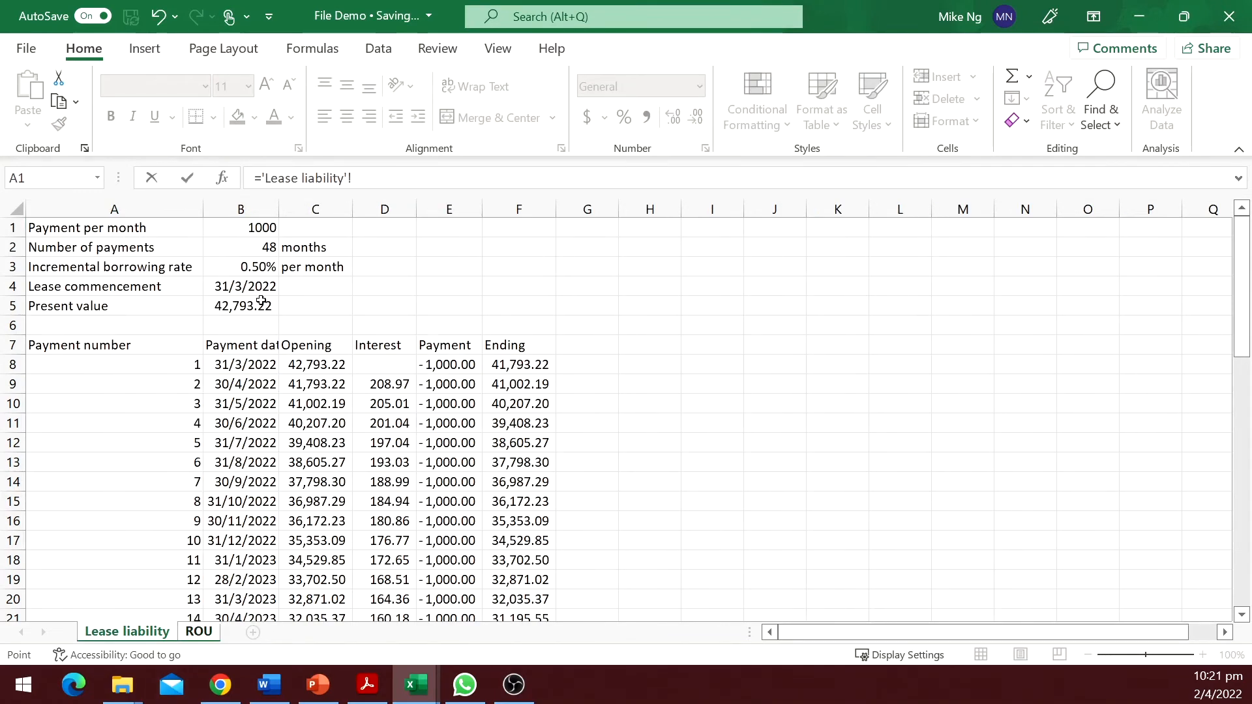
click(256, 305)
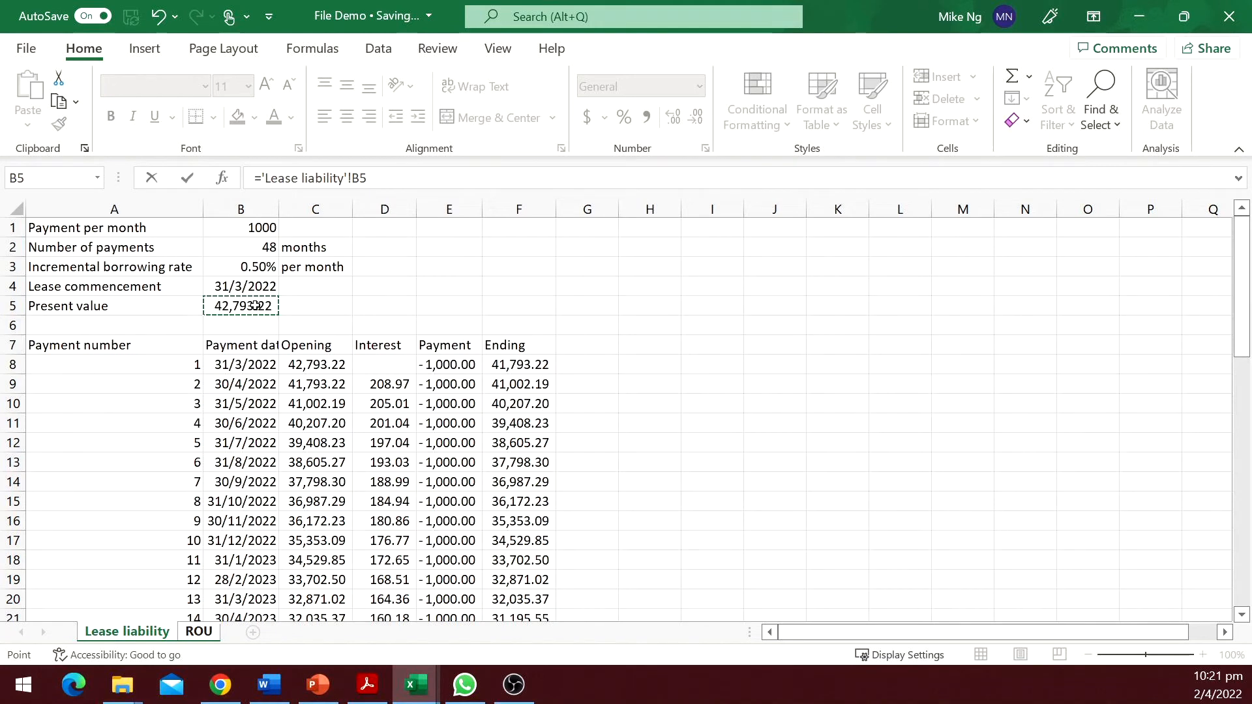
key(Return)
Label A2 "Number of months" and link B2 to the number of payments on Lease liability B2.
text(Number of months)
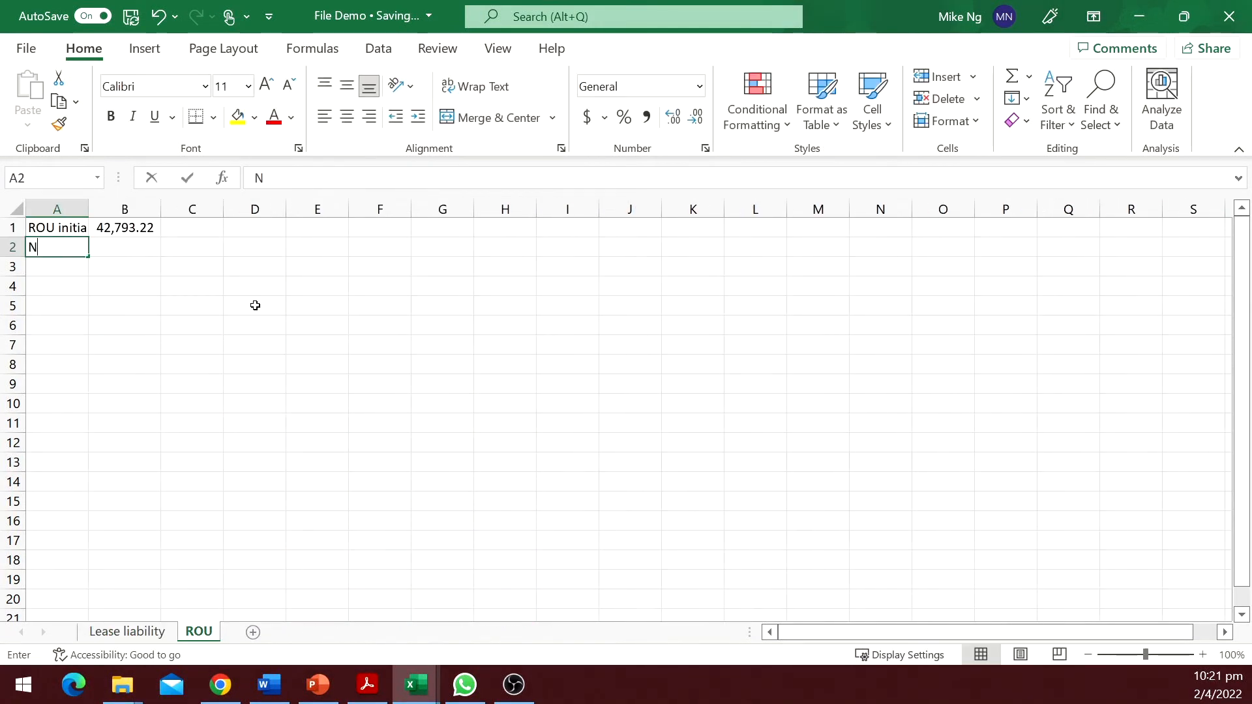
key(Tab)
text(=)
click(127, 631)
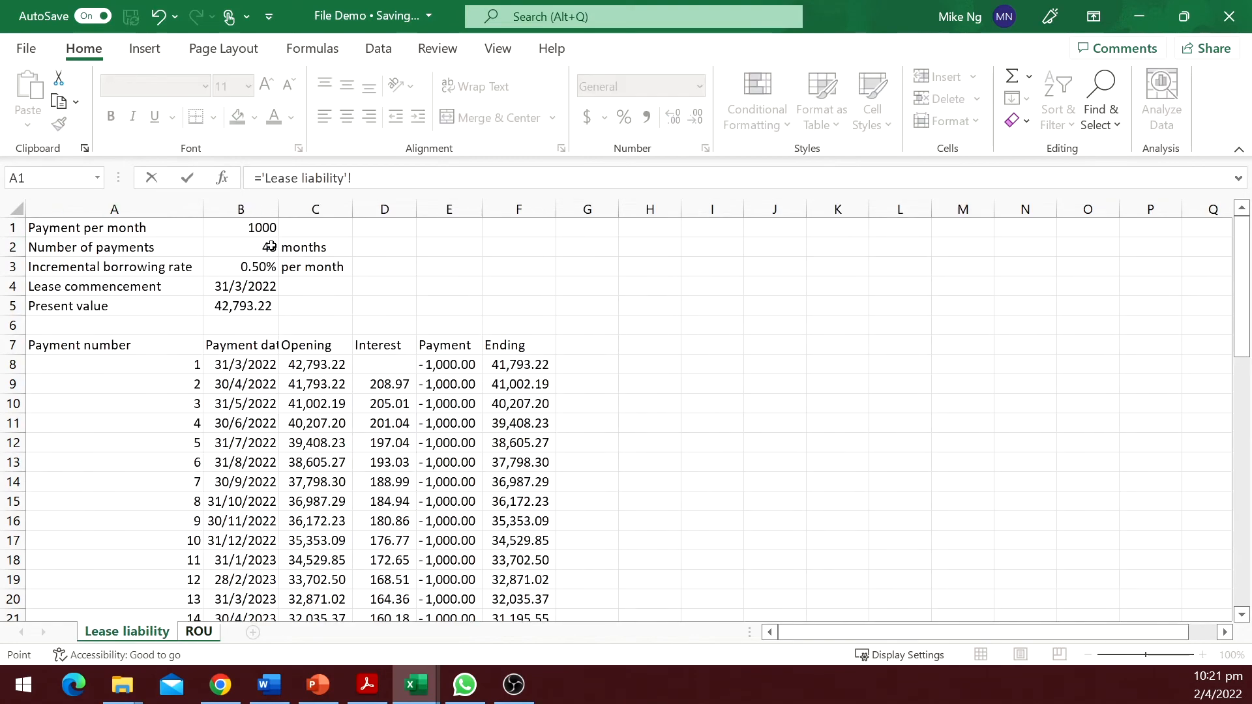
click(271, 245)
key(Return)
Label A3 "Lease commencement" and link B3 to the commencement date on Lease liability B4.
text(Lease commencement)
key(Tab)
text(=)
click(127, 631)
click(258, 287)
key(Return)
Widen columns A and B and enter row 5 headers Month number, Month end date, Opening, Depreciation, Ending.
drag(89, 208, 170, 209)
click(99, 305)
text(Month number)
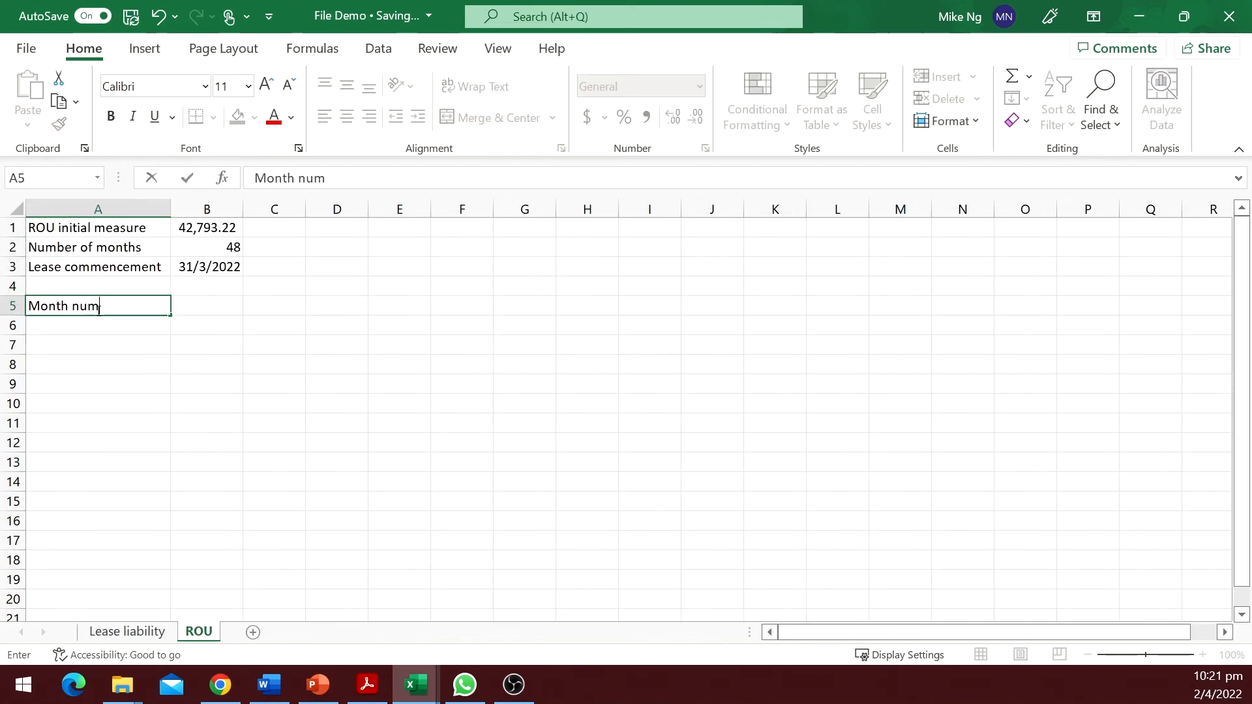
key(Tab)
text(Month end date)
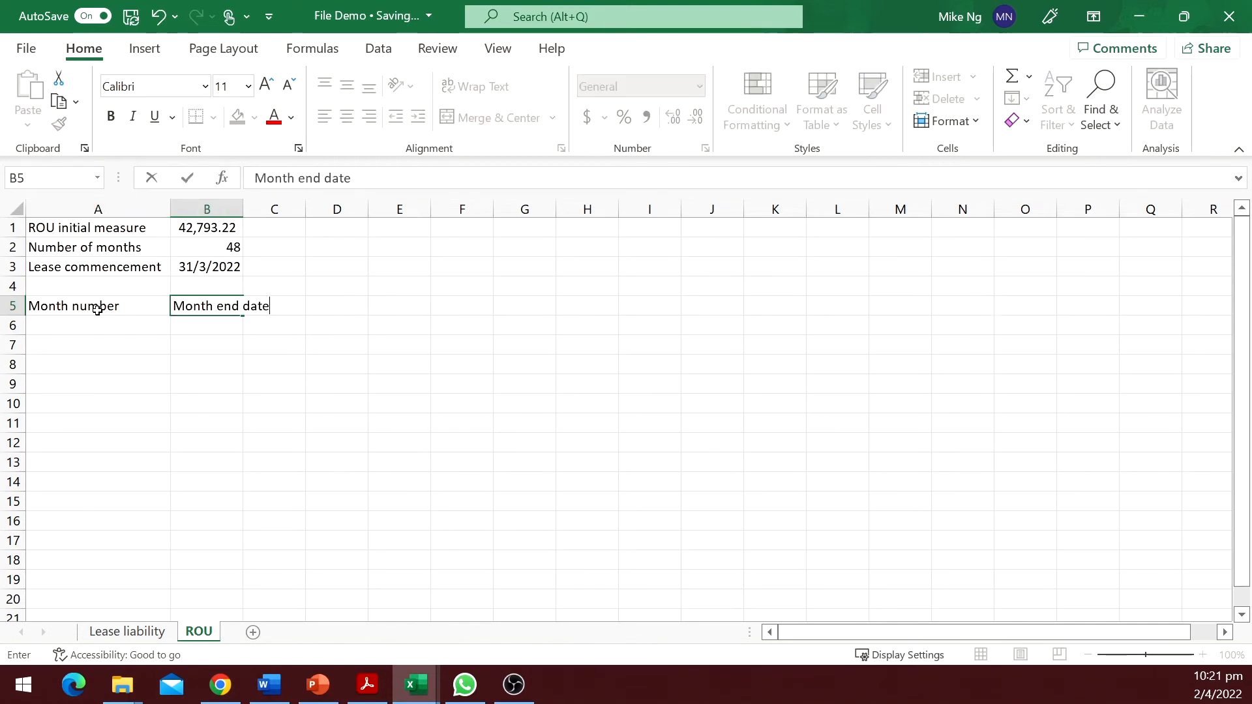
key(Tab)
text(Opening)
key(Tab)
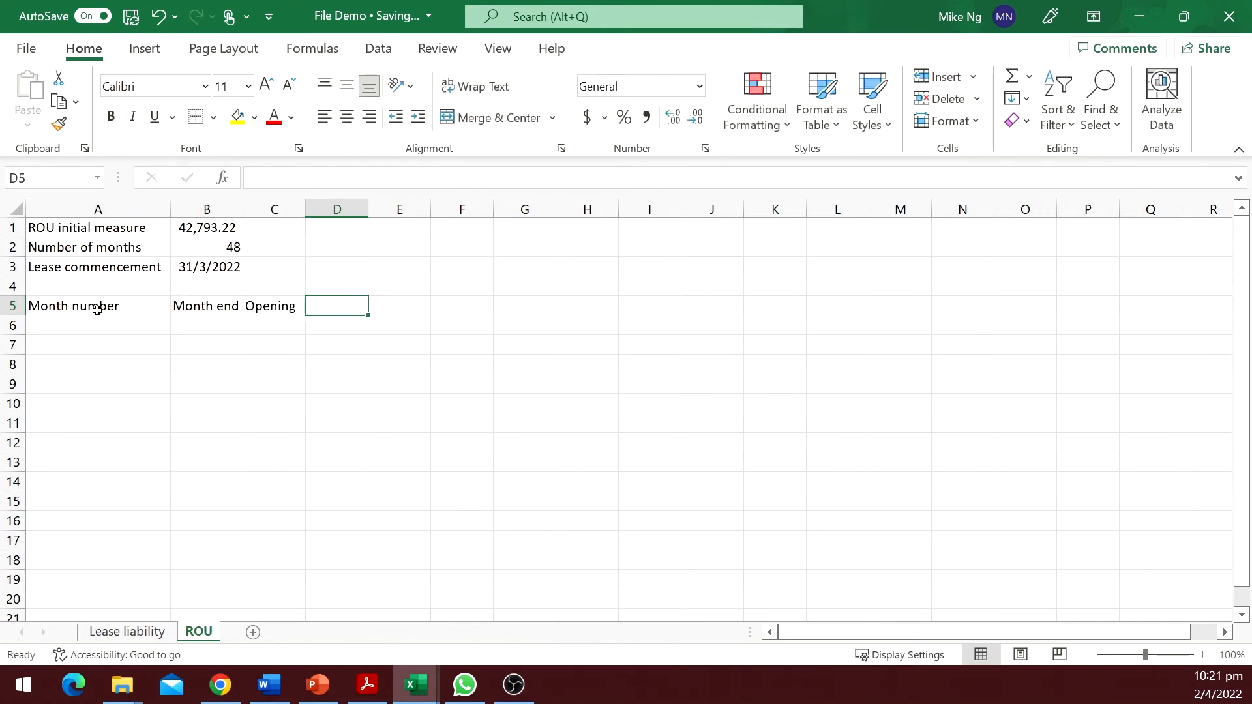
text(Depreciation)
key(Tab)
text(Ending)
key(Return)
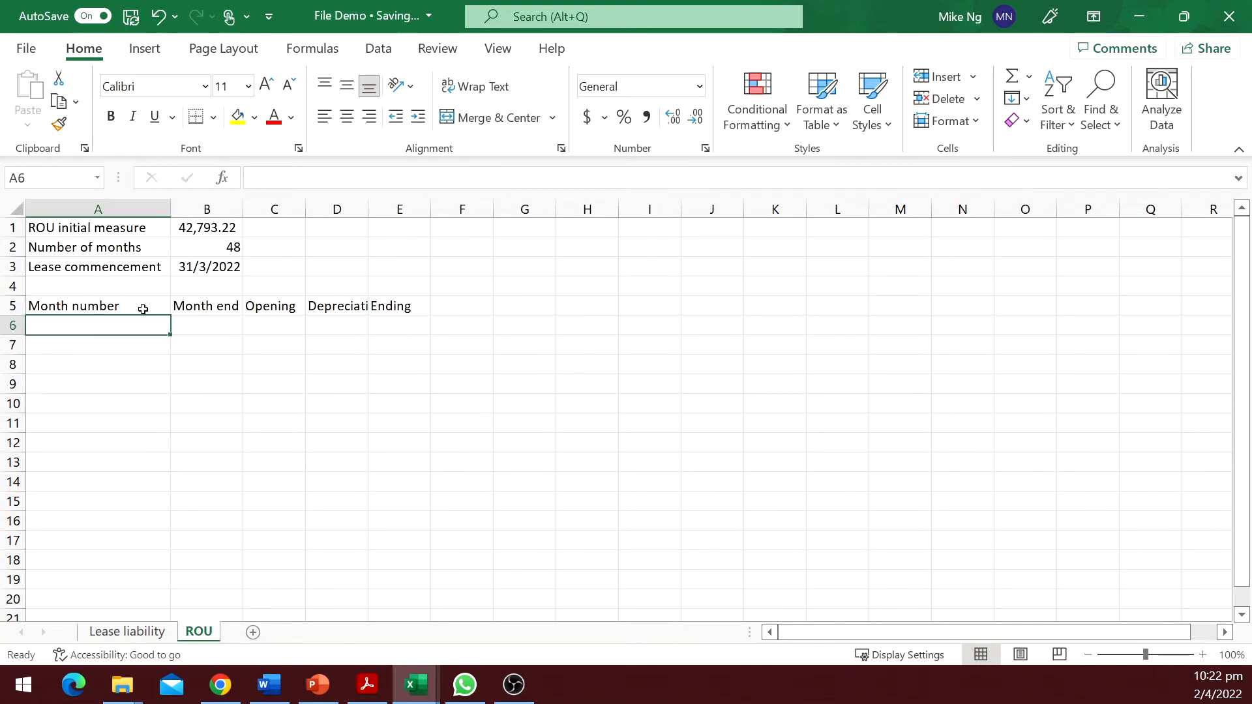
double_click(242, 209)
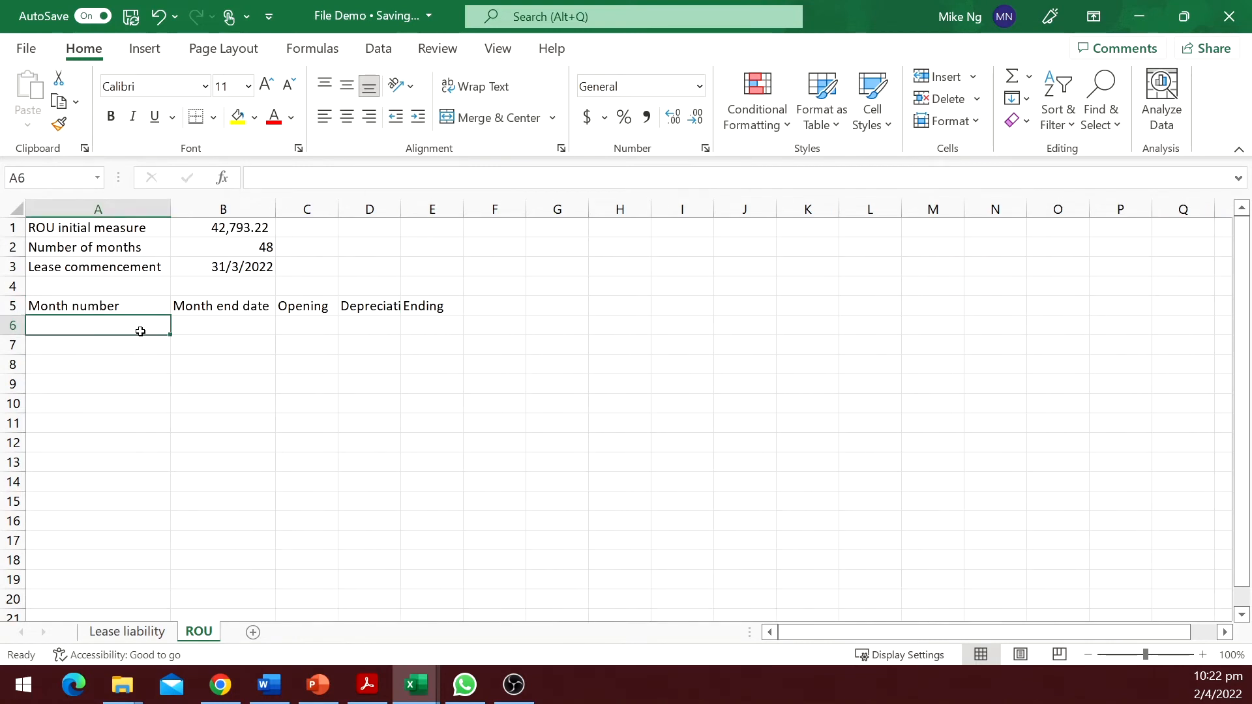
Fill month numbers down column A from 1 in A6 as a linear series with step 1 and stop value 48.
text(1)
key(ctrl+Return)
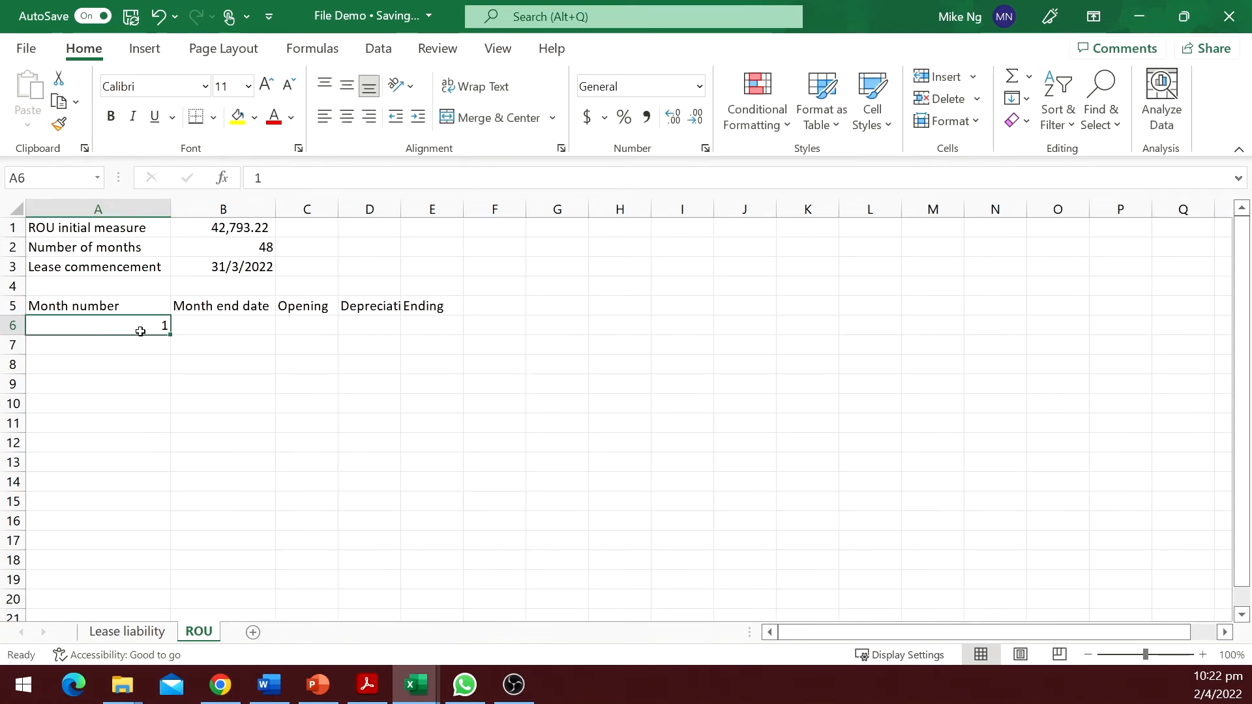
click(1017, 98)
click(1053, 270)
click(522, 289)
click(734, 380)
text(48)
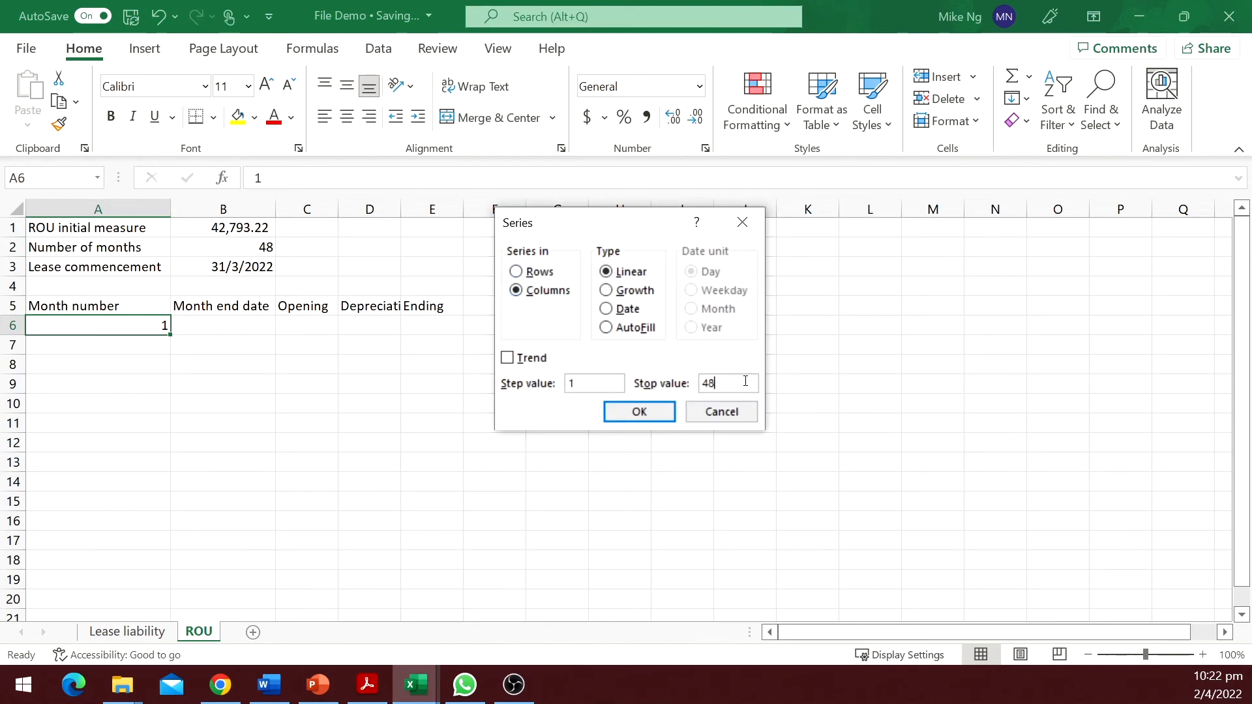
key(Return)
Set the first Month end date in B6 to =EOMONTH($B$3,A6).
click(259, 328)
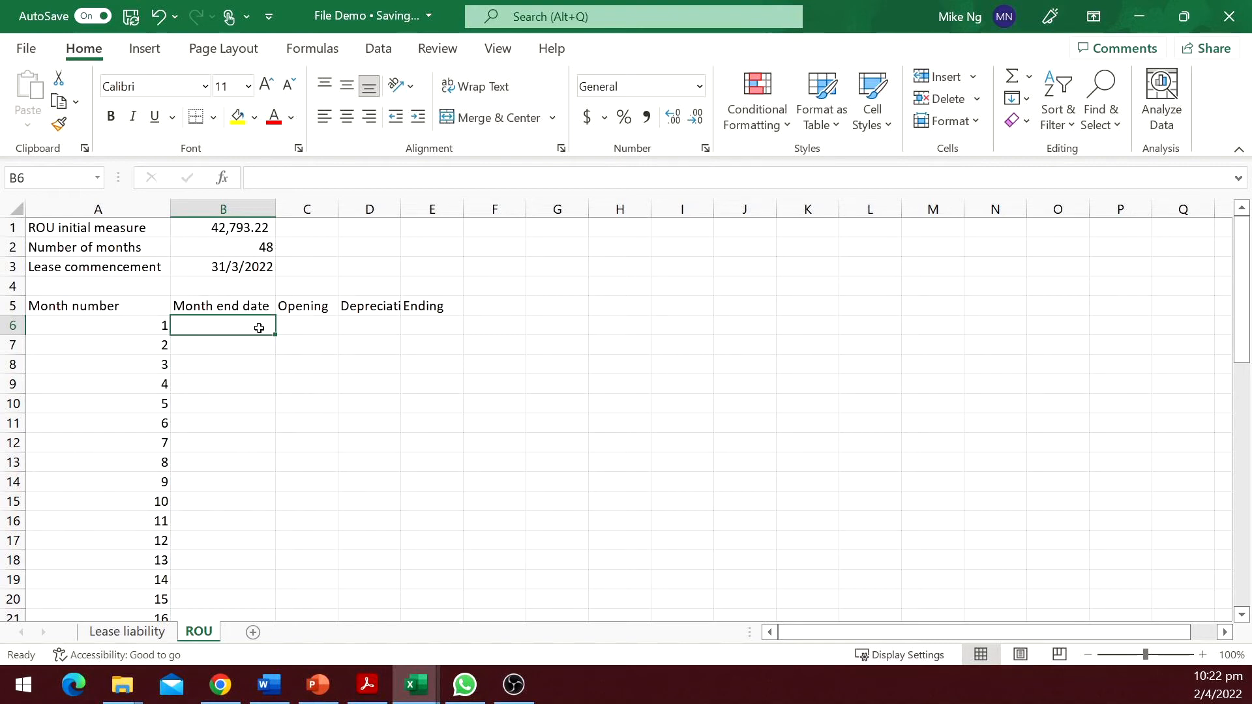
text(=eo)
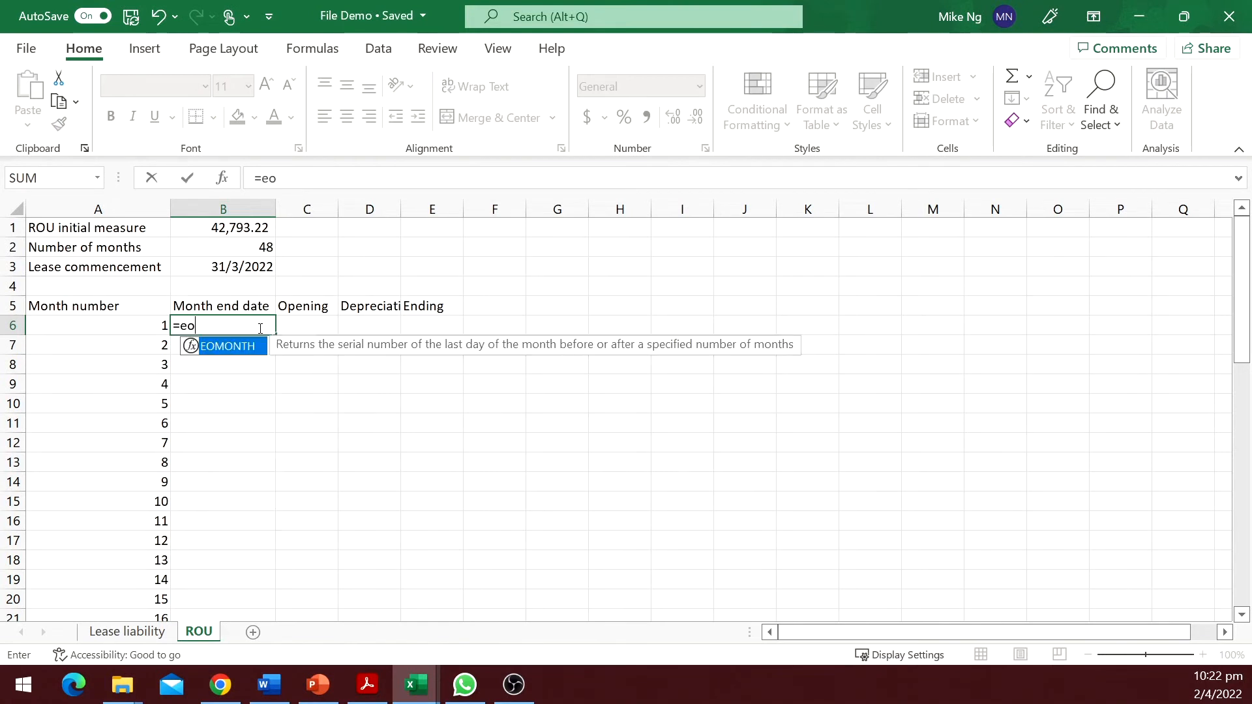
key(Tab)
key(Up)
key(Up)
key(Up)
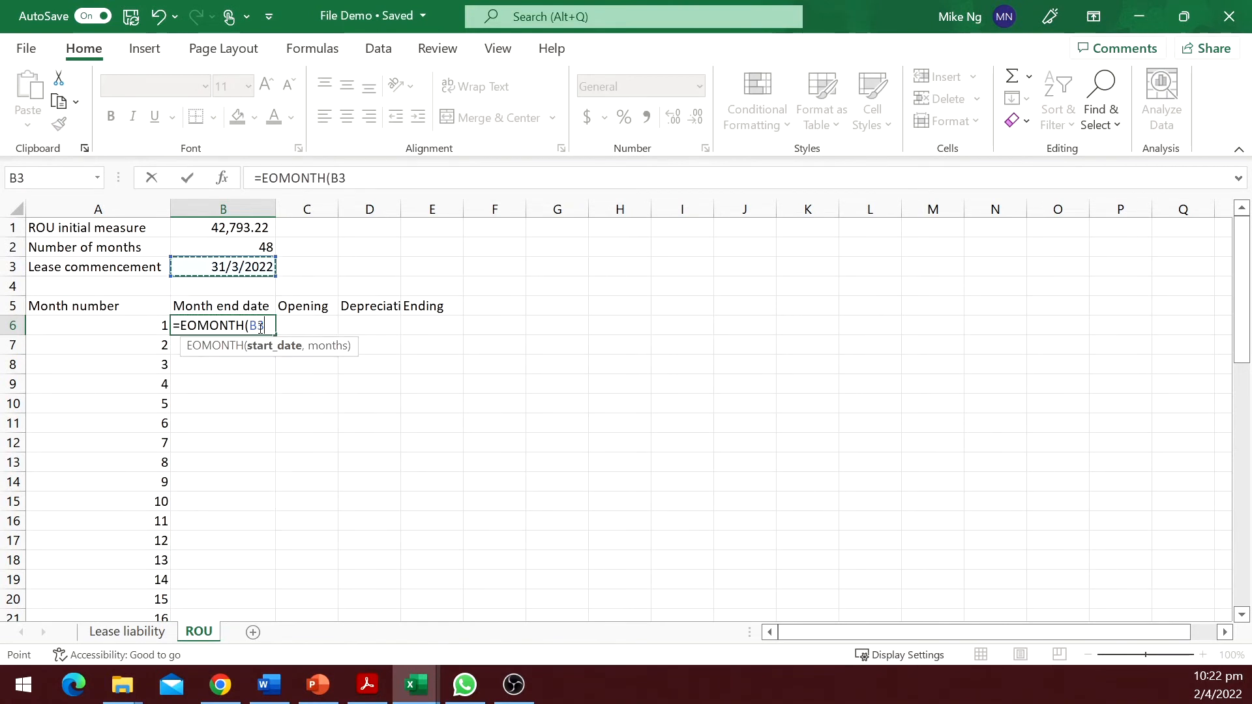
key(F4)
text(,)
key(Left)
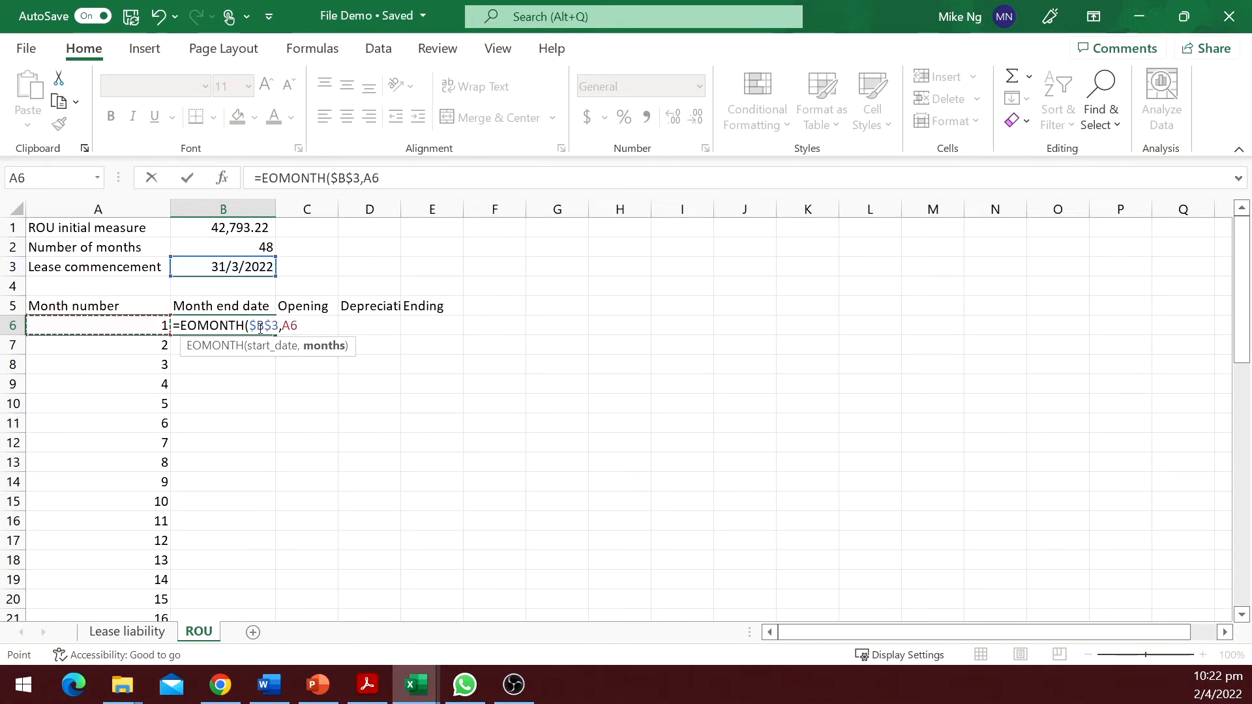
key(Return)
key(Up)
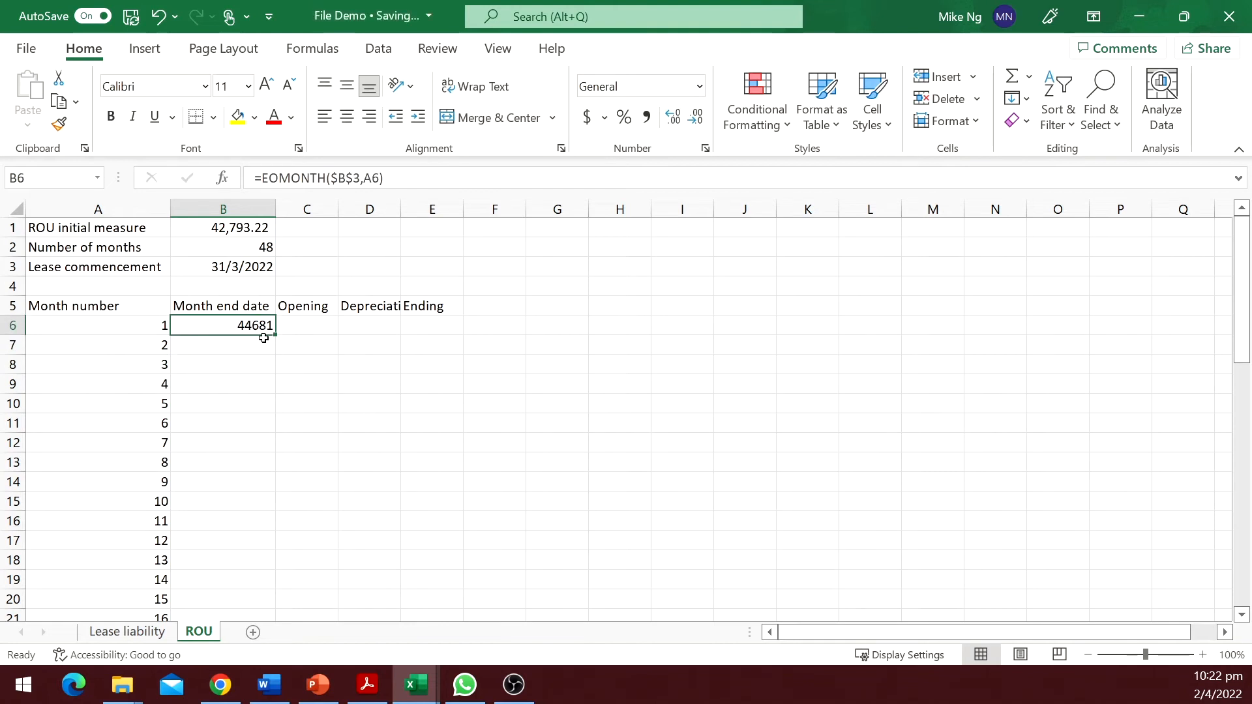
Format B6 as a short date and fill the month-end dates down column B.
click(631, 84)
text(s)
key(Return)
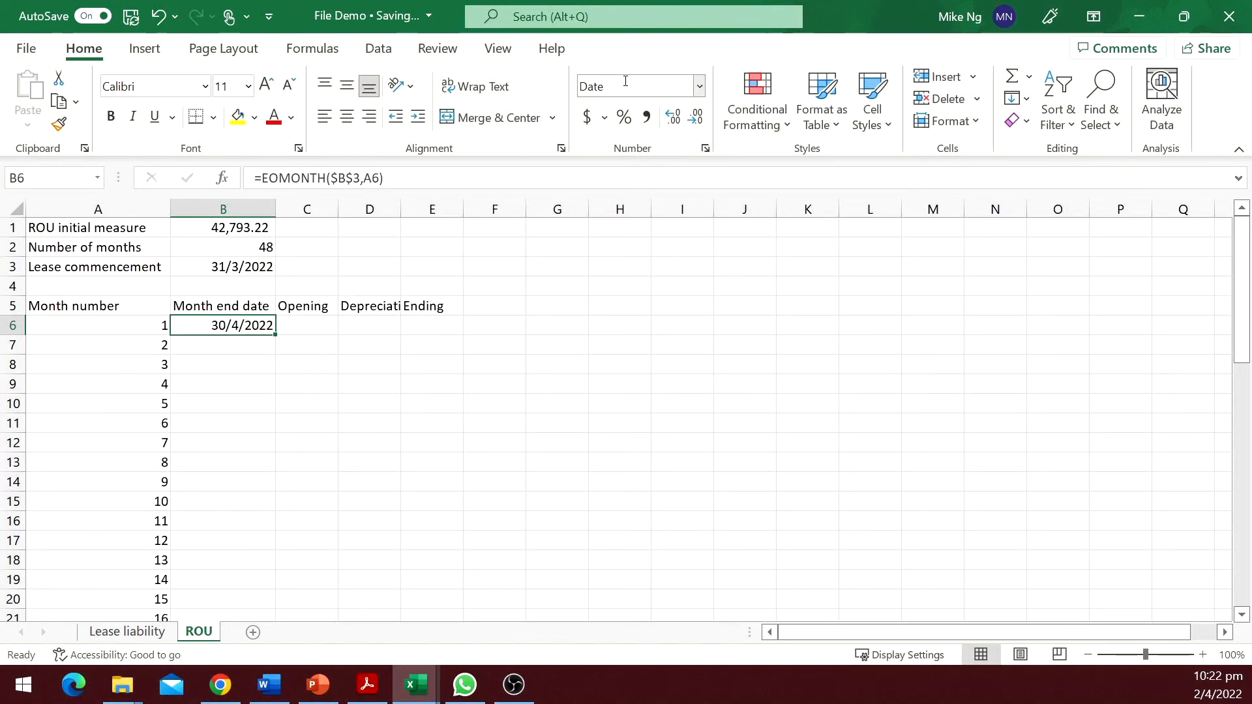
double_click(275, 334)
Set the first Opening balance in C6 to =B1.
key(Right)
text(=)
click(256, 230)
key(Tab)
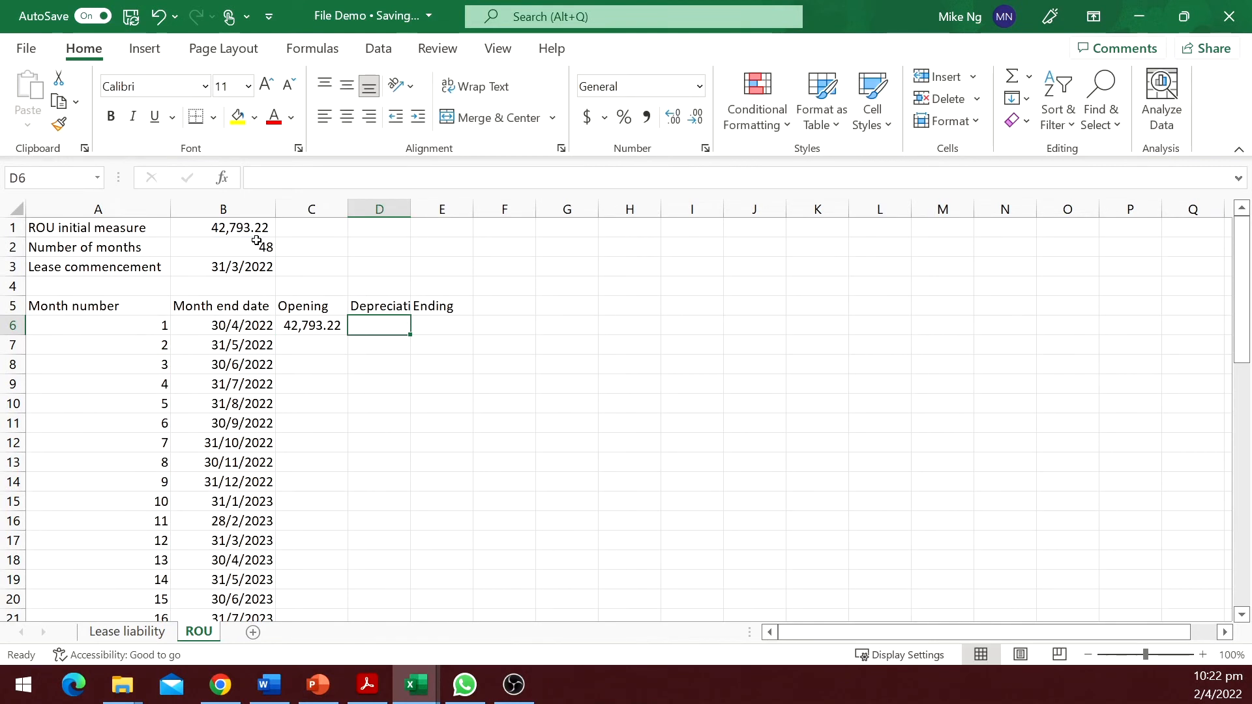
Set the first Depreciation in D6 to =-$B$1/$B$2.
text(=)
click(268, 229)
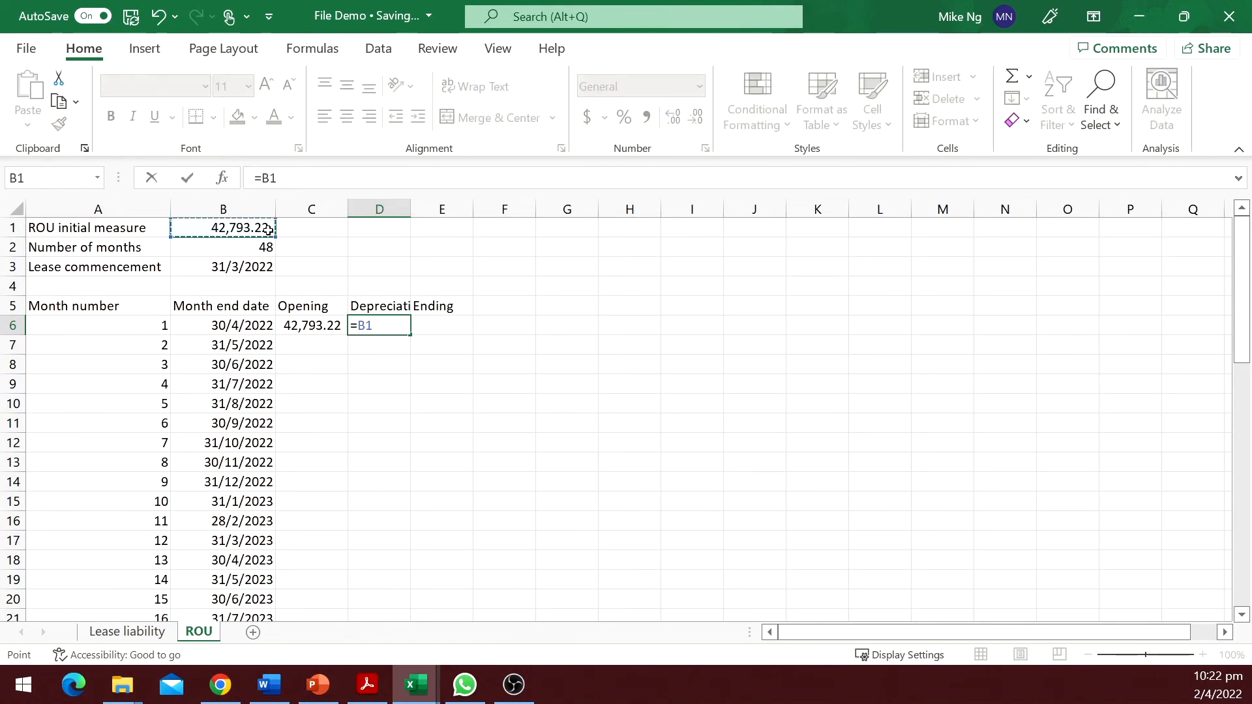
text(/)
click(260, 248)
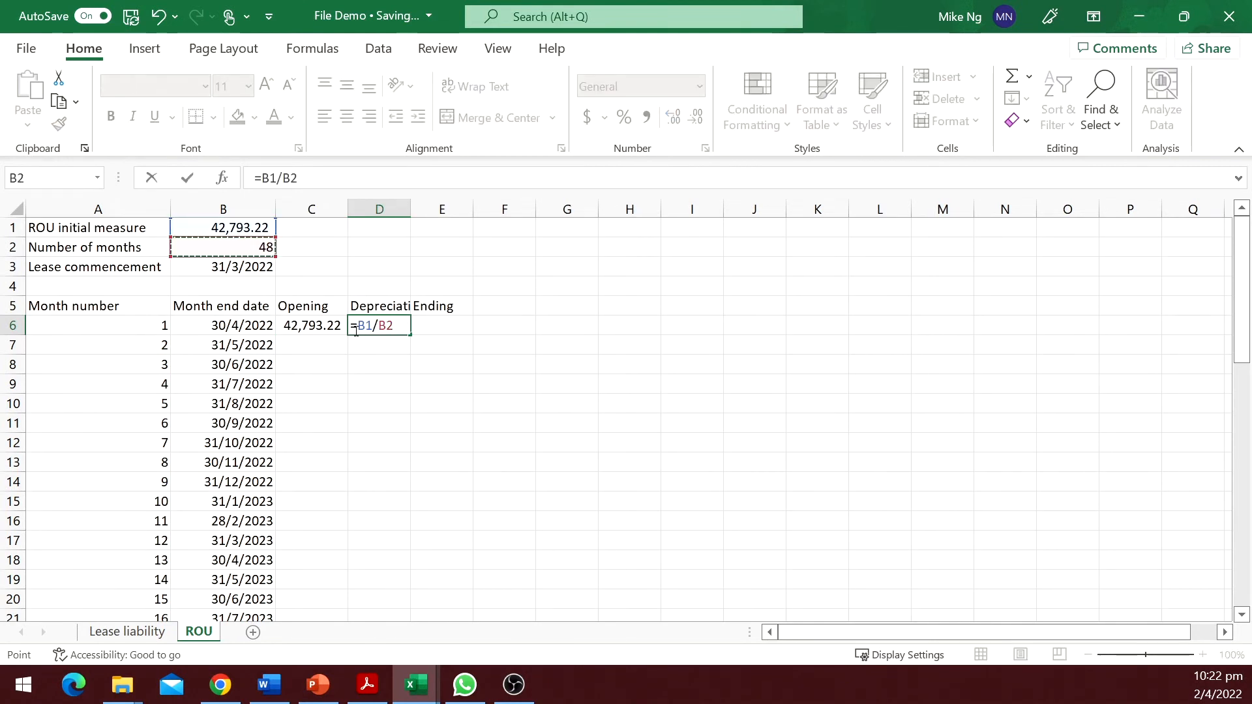
click(355, 328)
text(-)
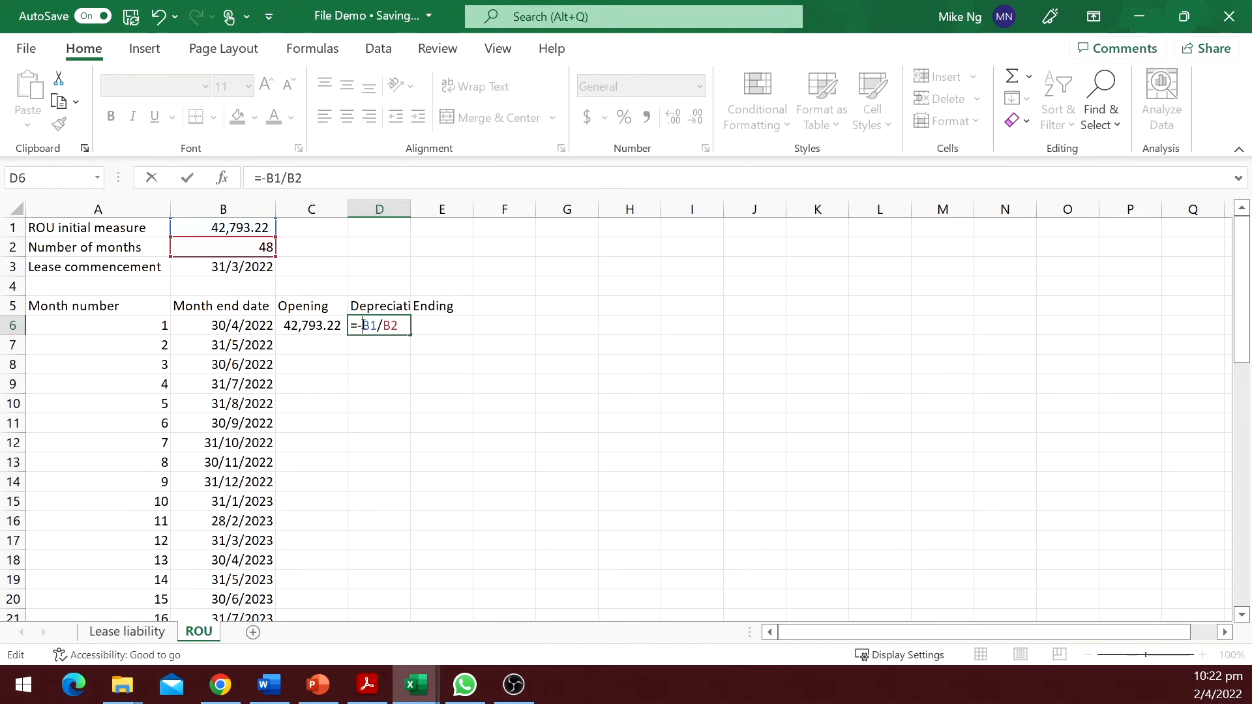
key(F4)
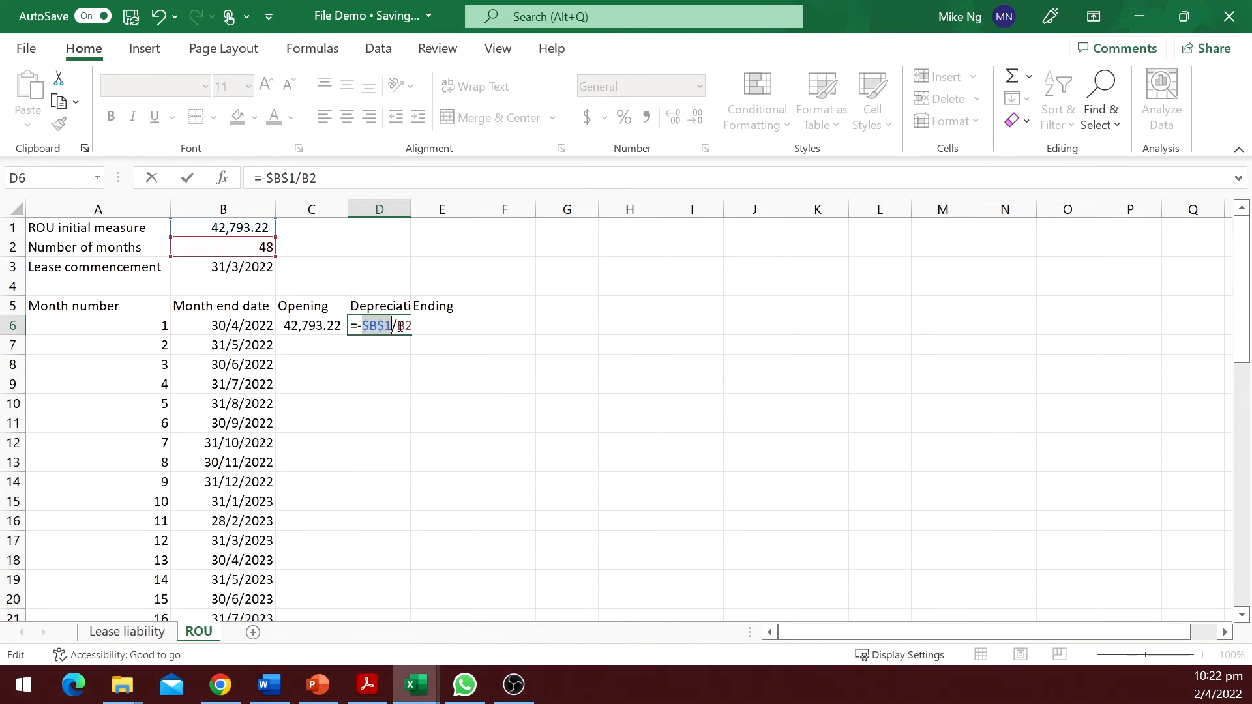
key(End)
key(F4)
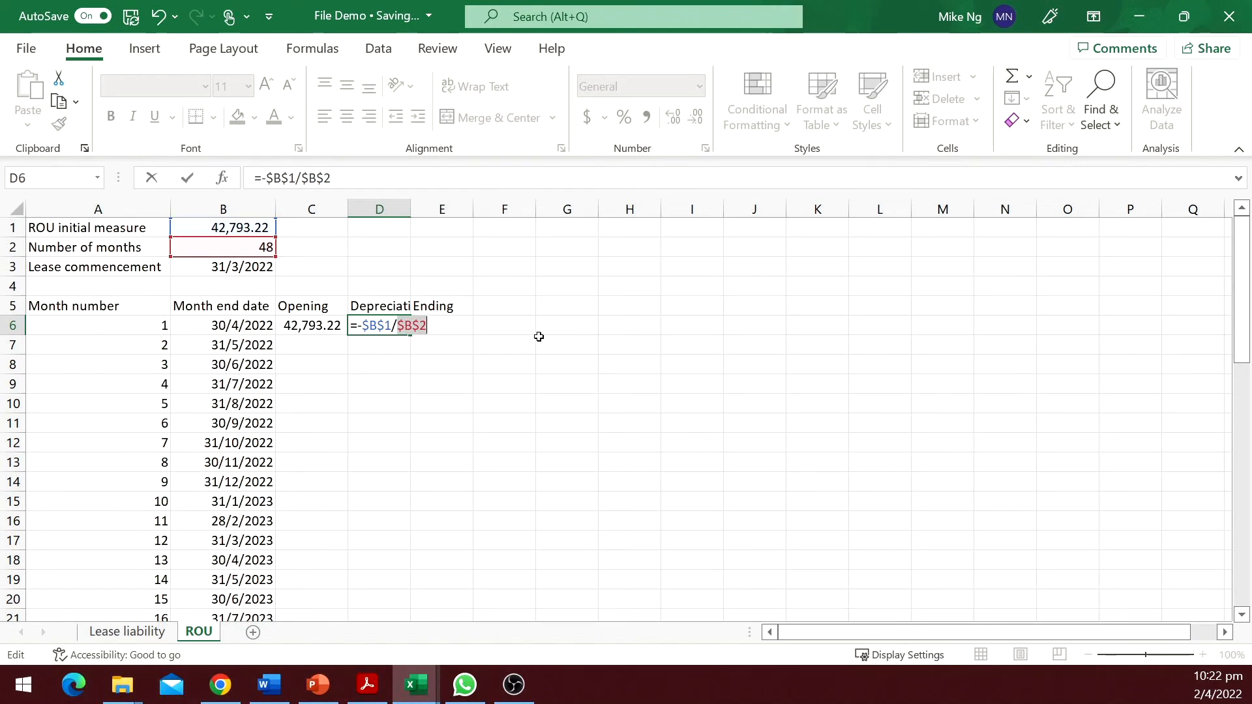
key(Tab)
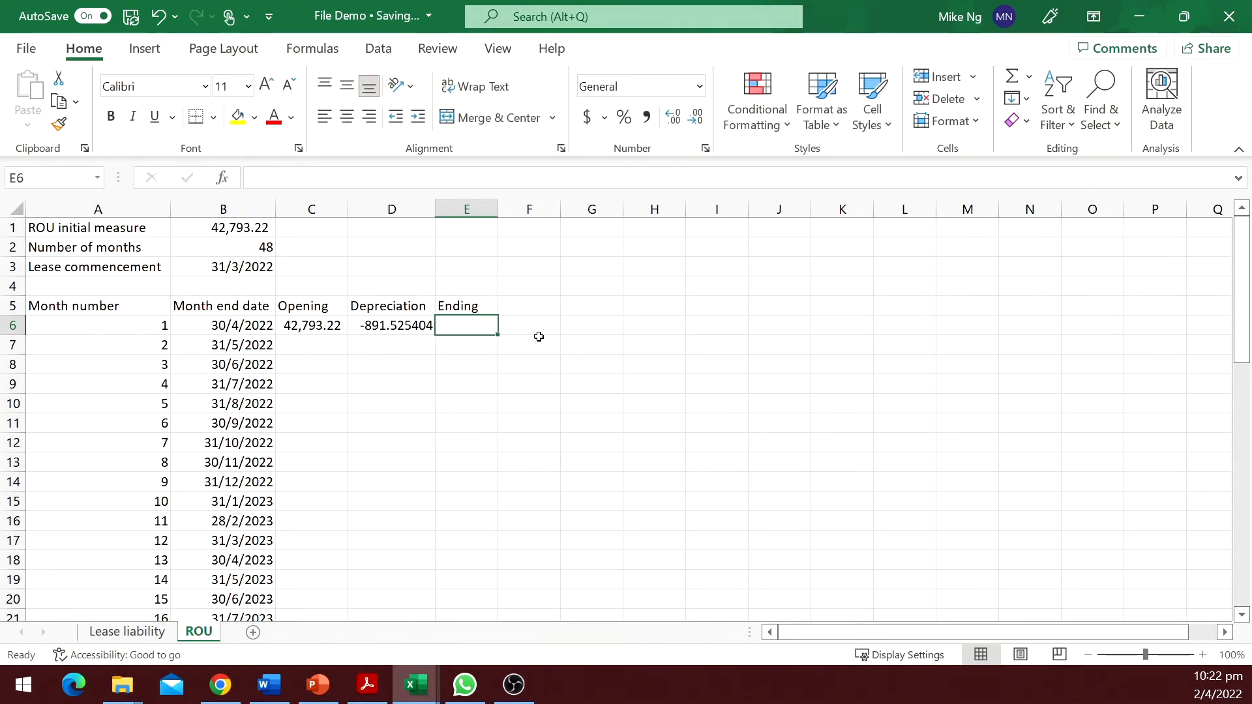
Set the first Ending balance in E6 to =SUM(C6:D6).
text(=sum()
key(Left)
key(shift+Left)
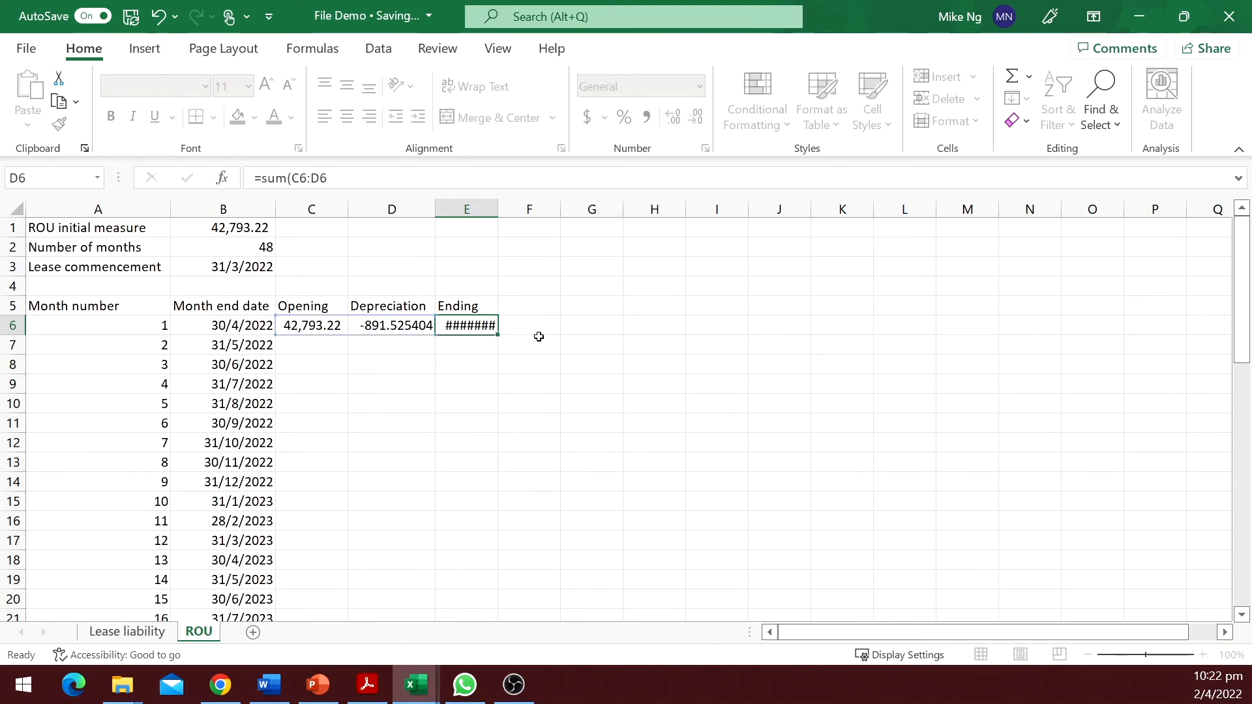
key(Return)
Format C6:E6 as numbers with thousands separators and two decimals.
key(Up)
key(ctrl+shift+Right)
key(ctrl+shift+1)
Set the second month's Opening in C7 to =E6.
click(311, 351)
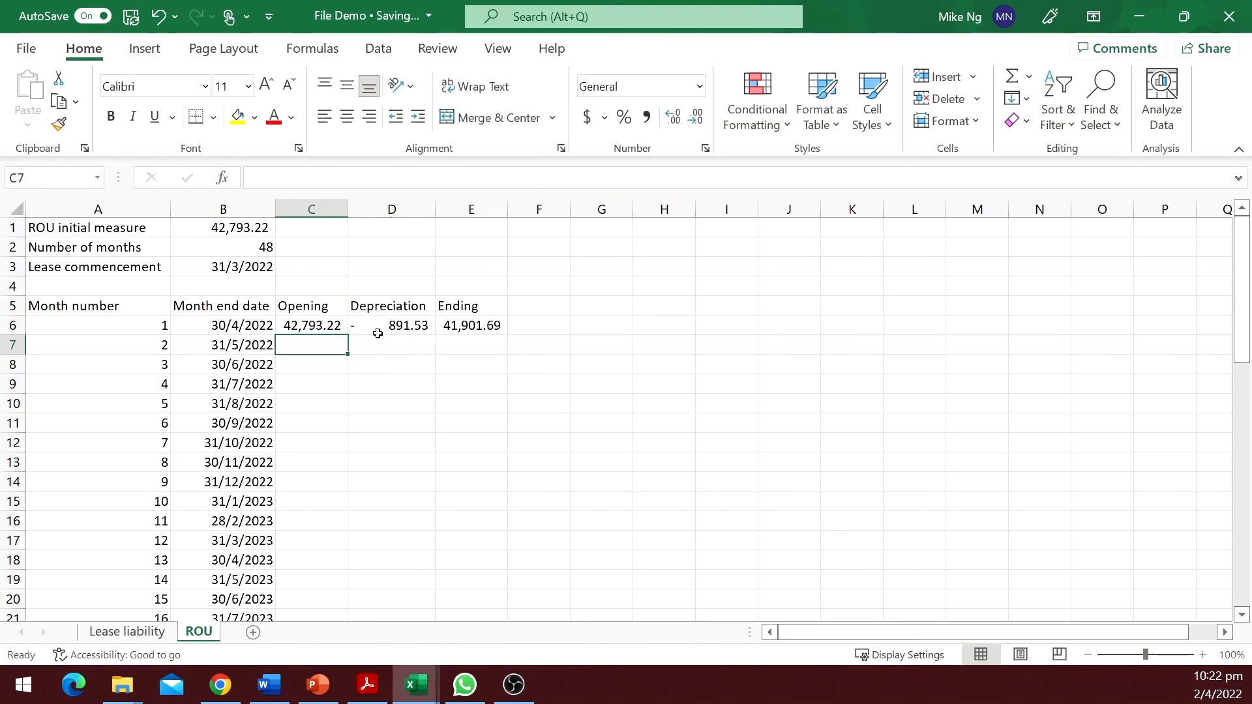
text(=)
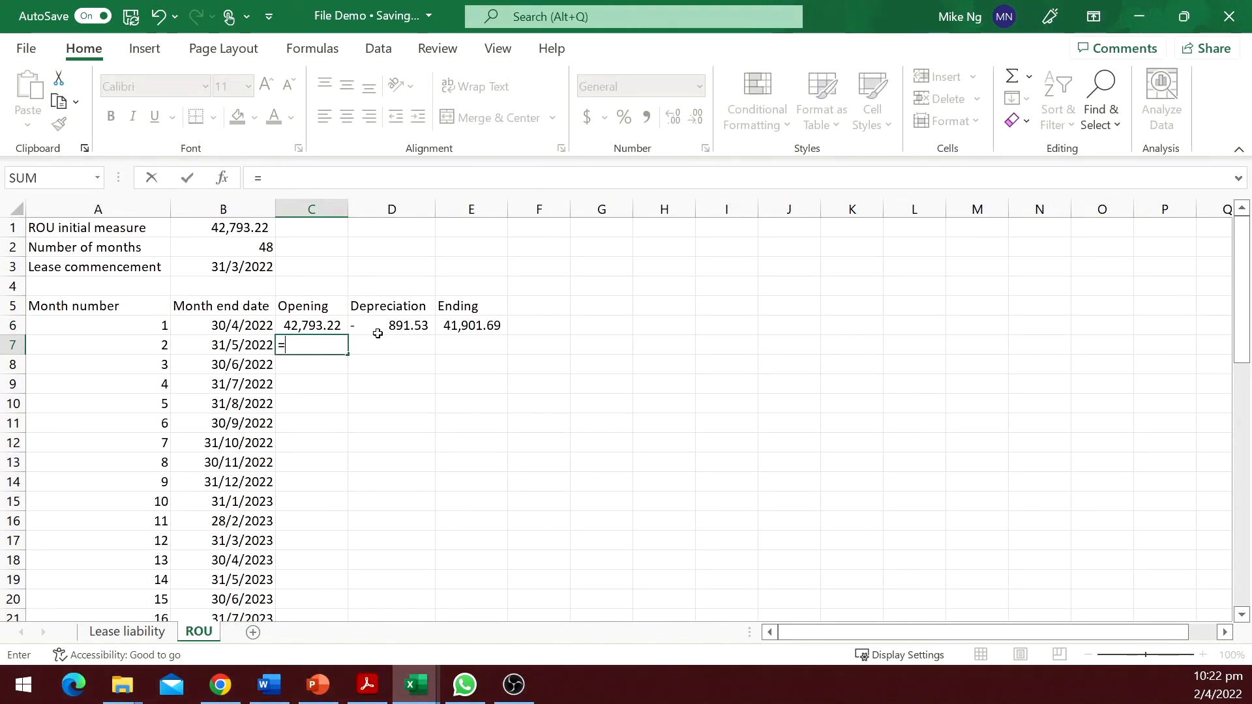
key(Up)
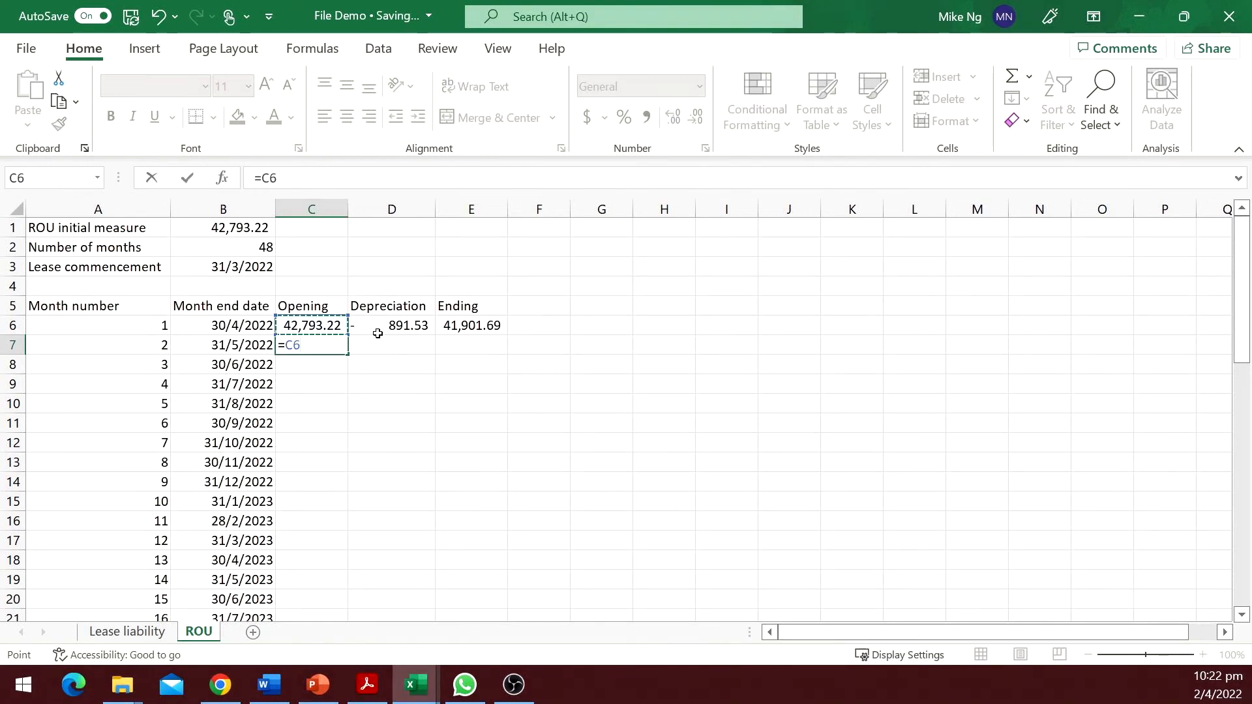
key(Right)
key(Right)
key(Return)
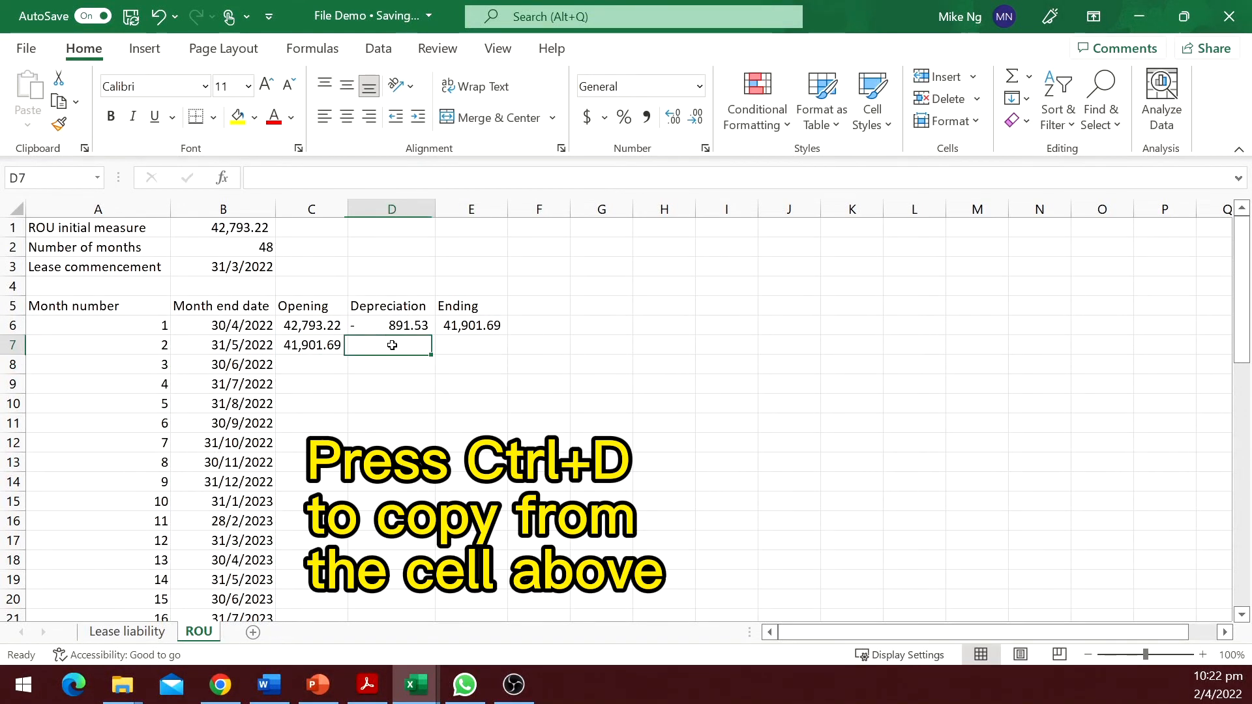
Copy the Depreciation and Ending formulas into row 7, then fill C7:E7 down through all 48 months.
drag(430, 344, 489, 343)
key(ctrl+d)
click(327, 344)
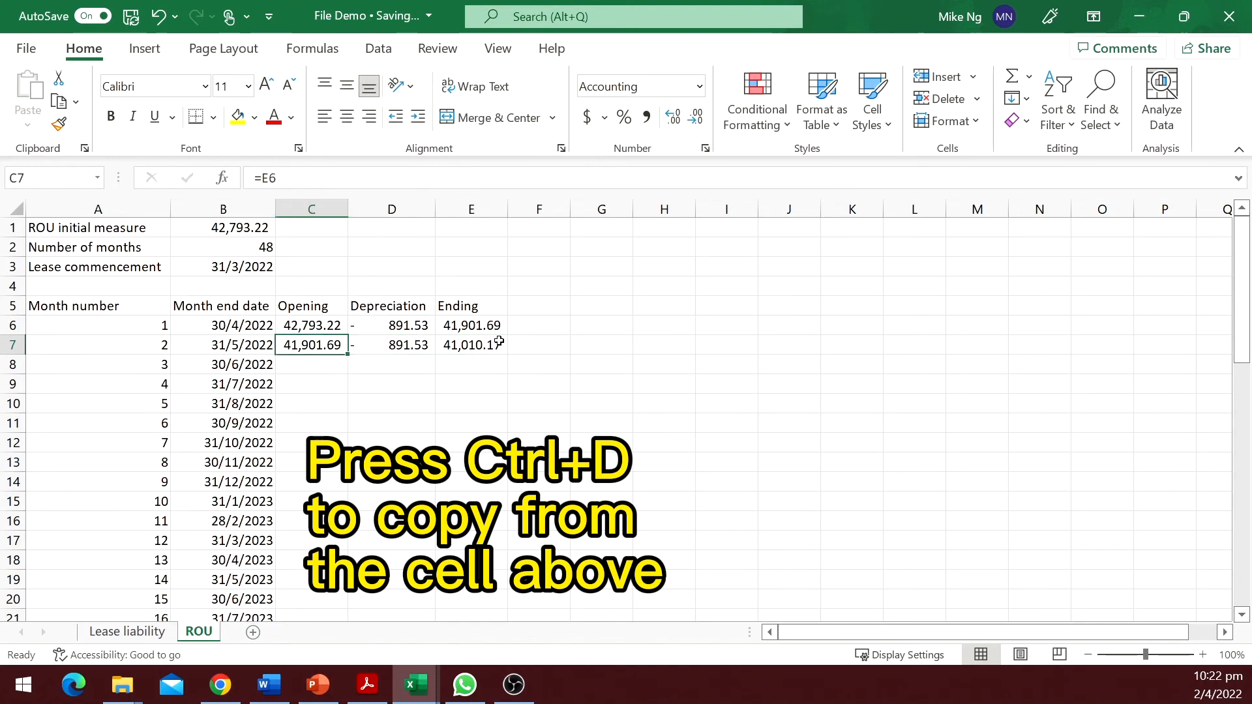
key(shift+Right)
key(shift+Right)
double_click(506, 352)
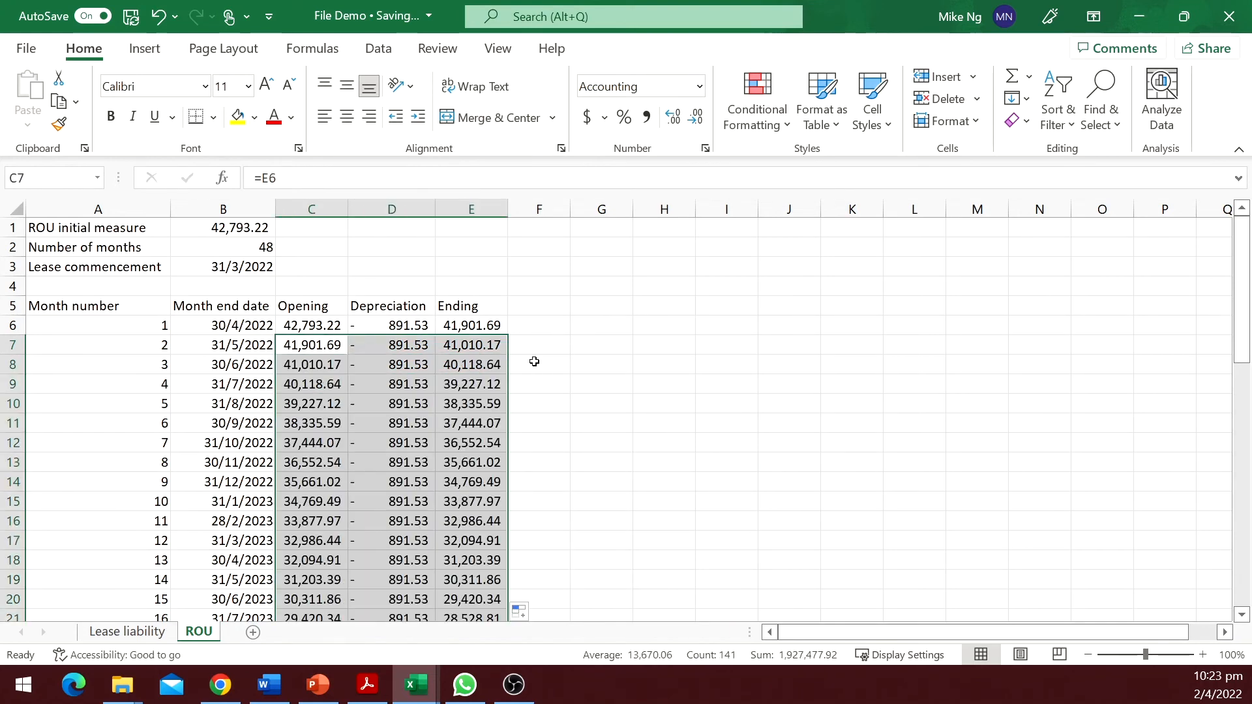
Check the final month's ending balance at the bottom of the schedule.
click(480, 406)
key(ctrl+Down)
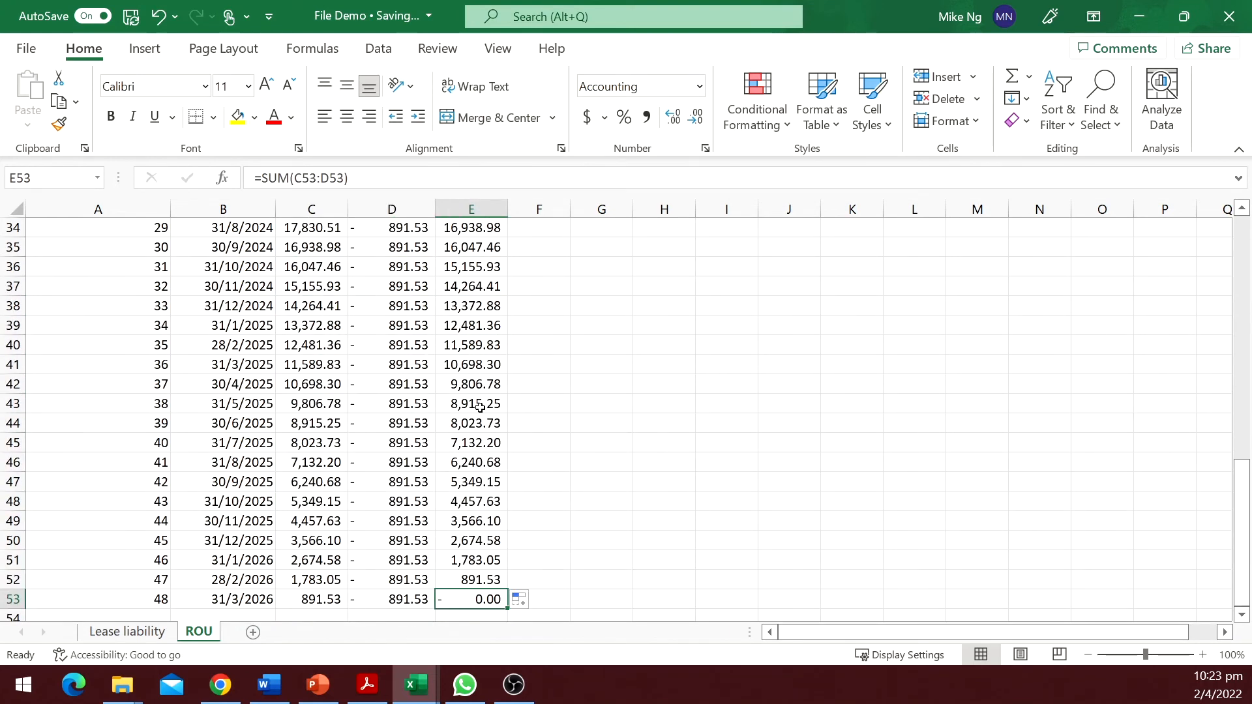
scroll(481, 494, down, 3)
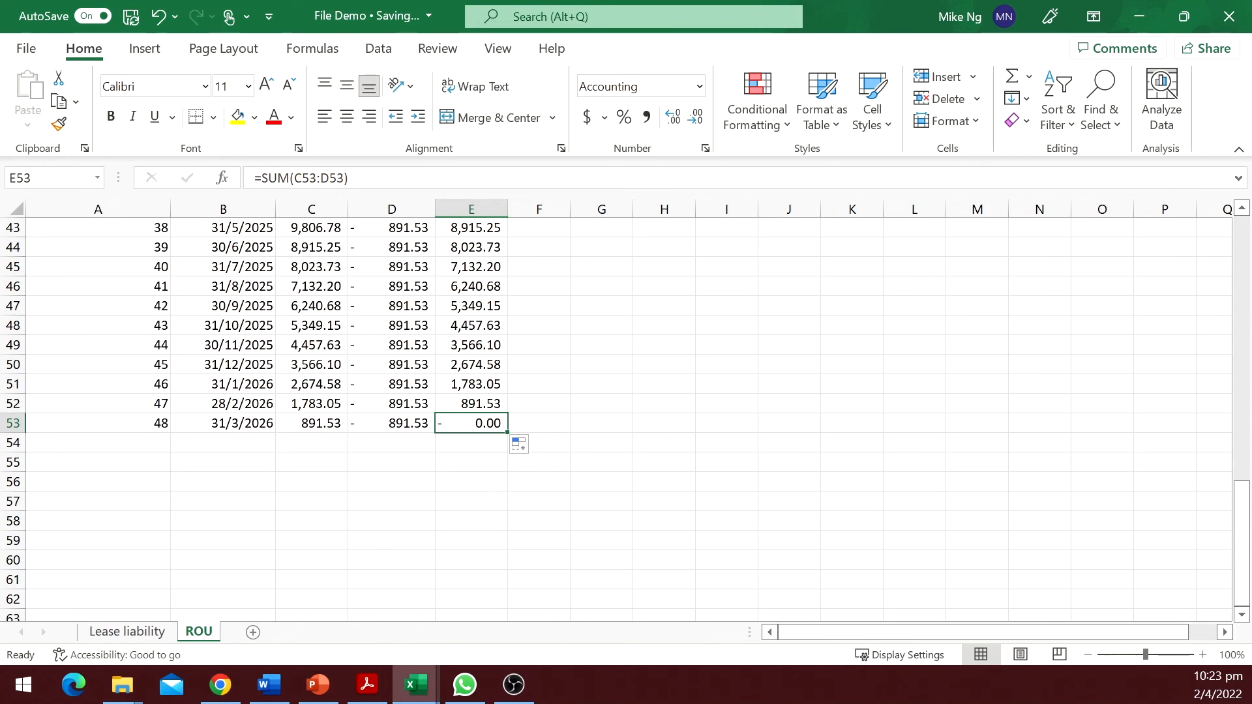
click(514, 685)
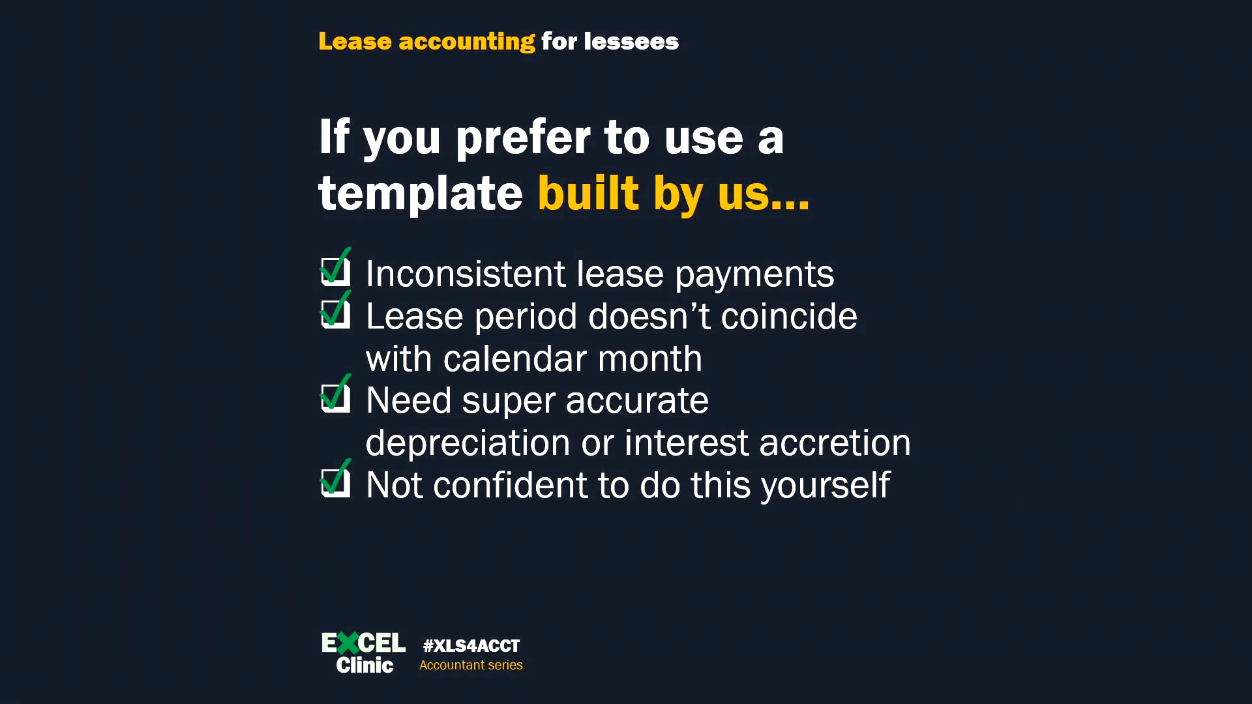
Enter entity name Client Pte Ltd, lessor Lessor Pte Ltd, lease ID 11 and lease start date 11/1/2022.
text(Client Pte Ltd)
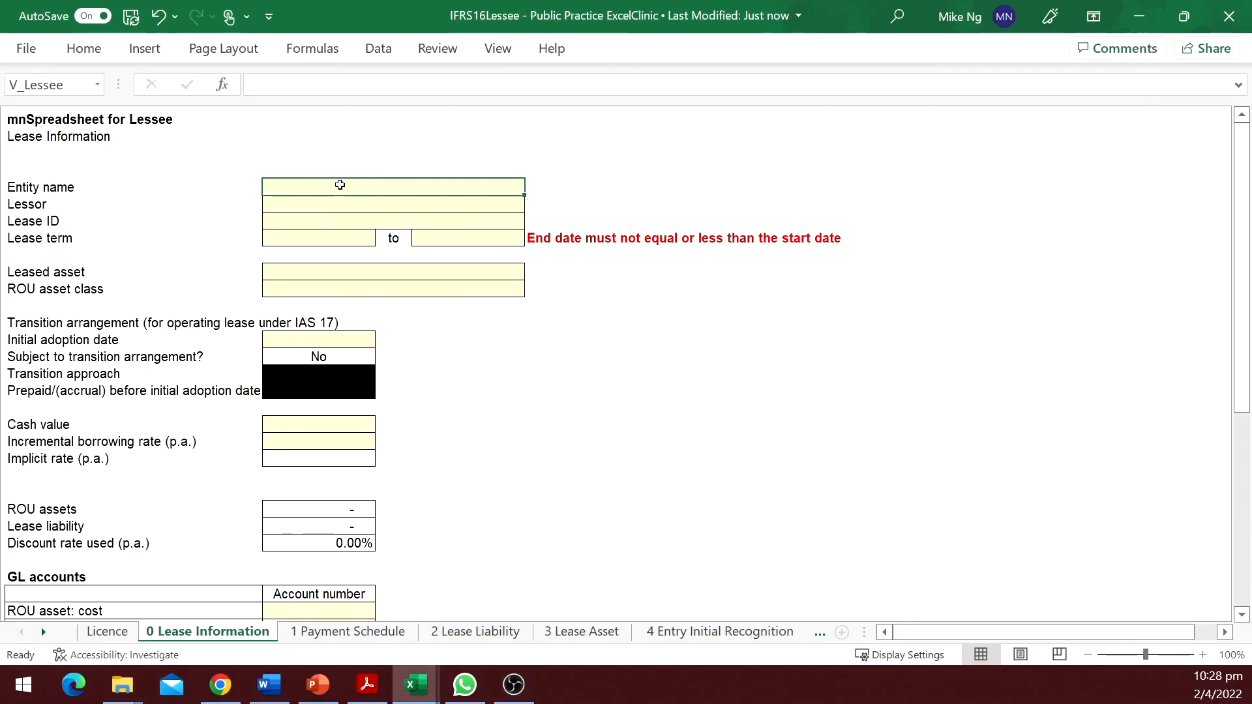
key(Return)
text(Lessor Pte Ltd)
key(Return)
text(11)
Enter a 1000 payment in C10 and set the next payment date in B11 to =EDATE(B10,1).
key(Return)
text(11/1/202211/1/2022)
key(Tab)
text(1000)
key(Return)
text(=edate(B10,1))
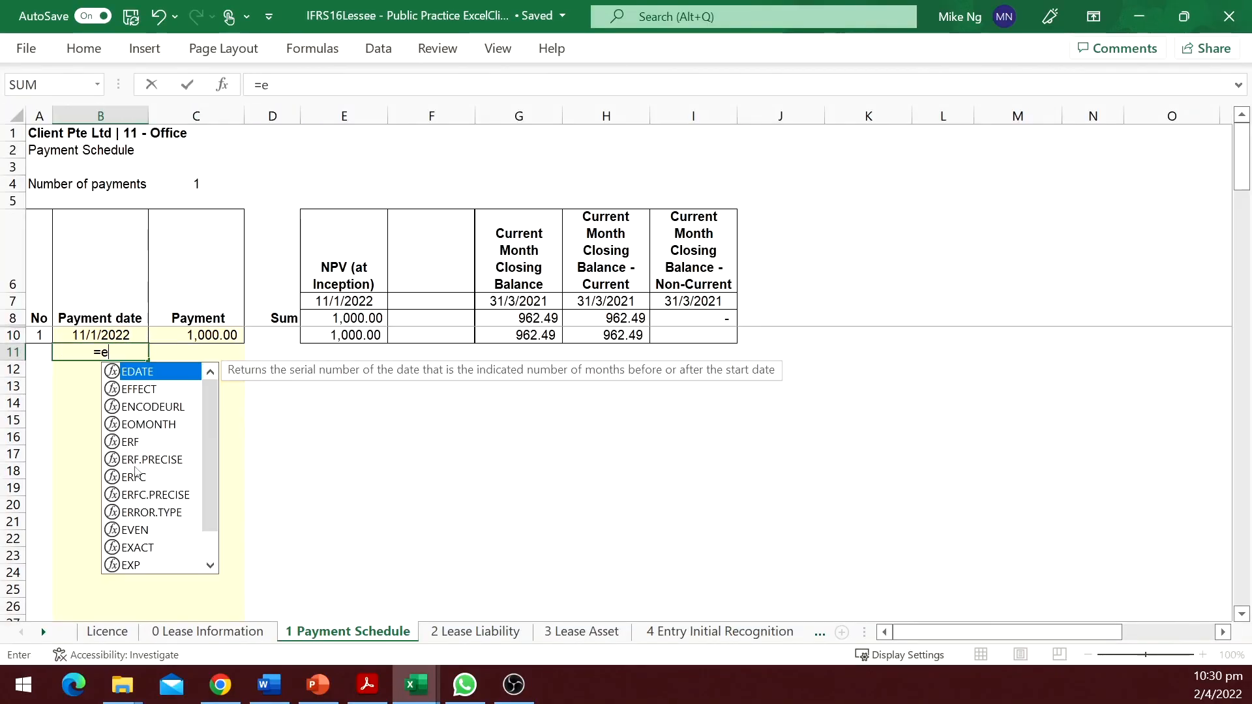
key(Return)
Fill the payment dates and amounts down the schedule to 35 payments.
drag(243, 360, 196, 604)
scroll(173, 450, up, 6)
click(196, 335)
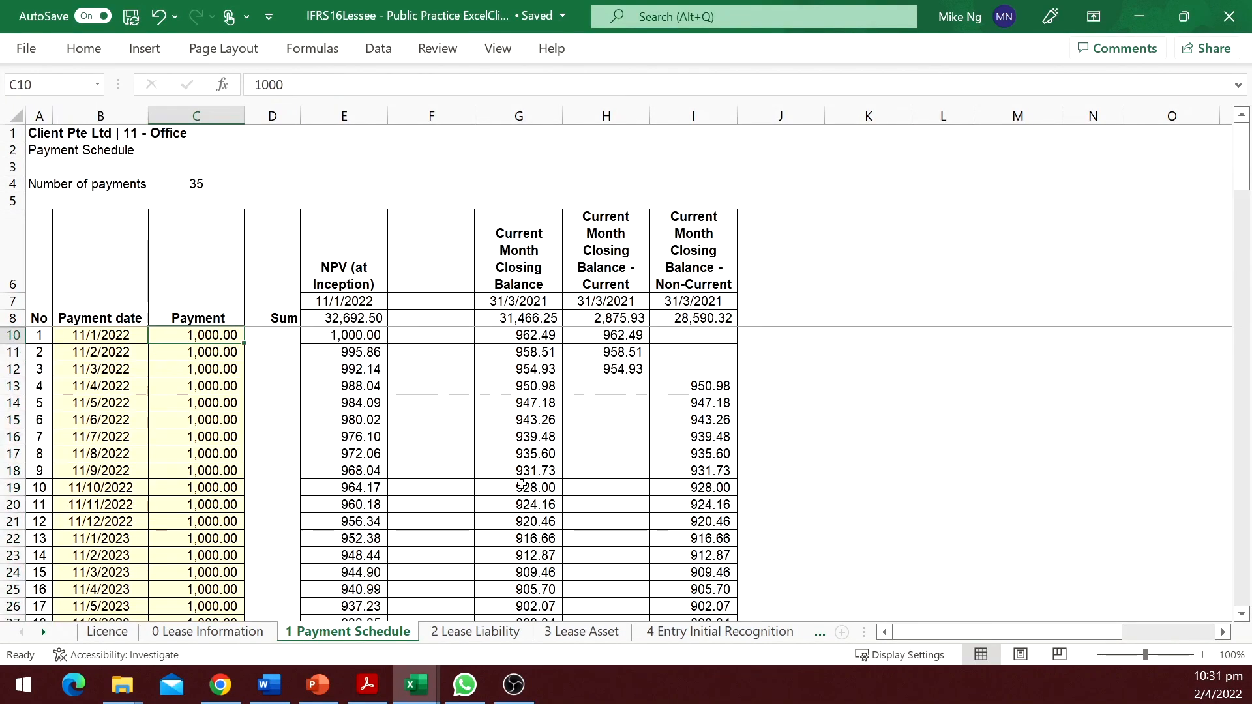
Review the generated Lease Liability and Lease Asset schedules.
click(508, 636)
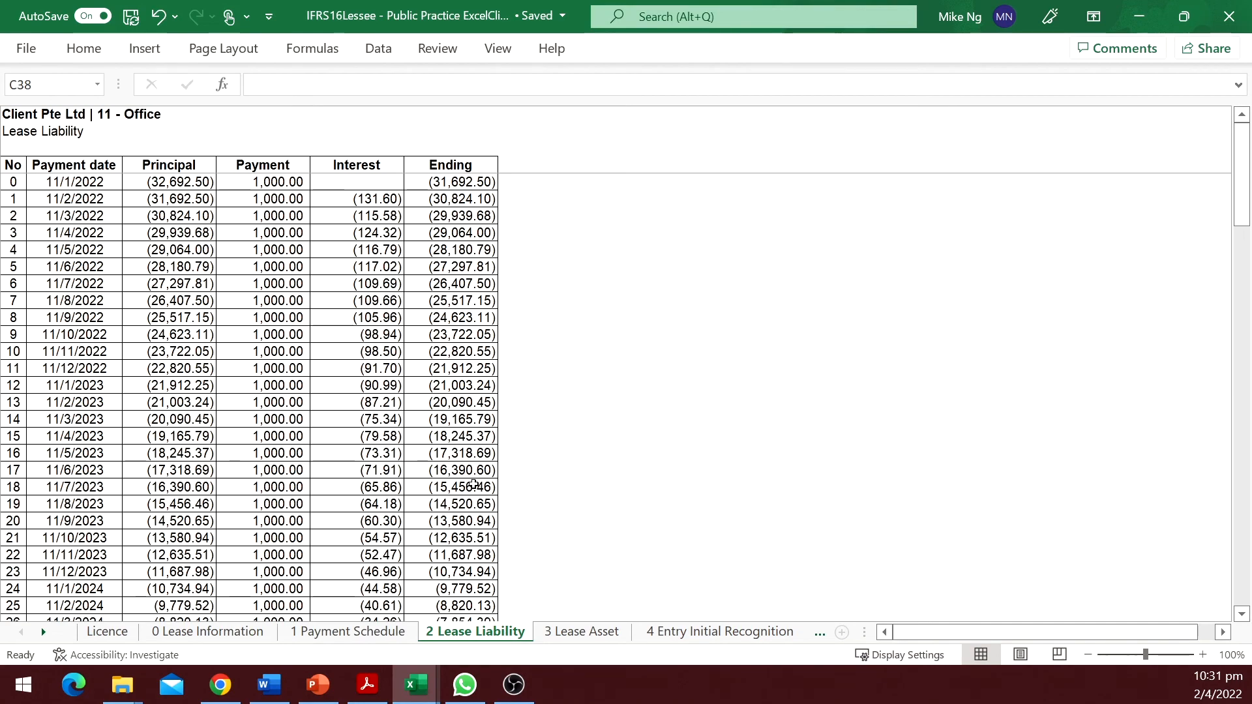
scroll(476, 488, down, 6)
click(567, 634)
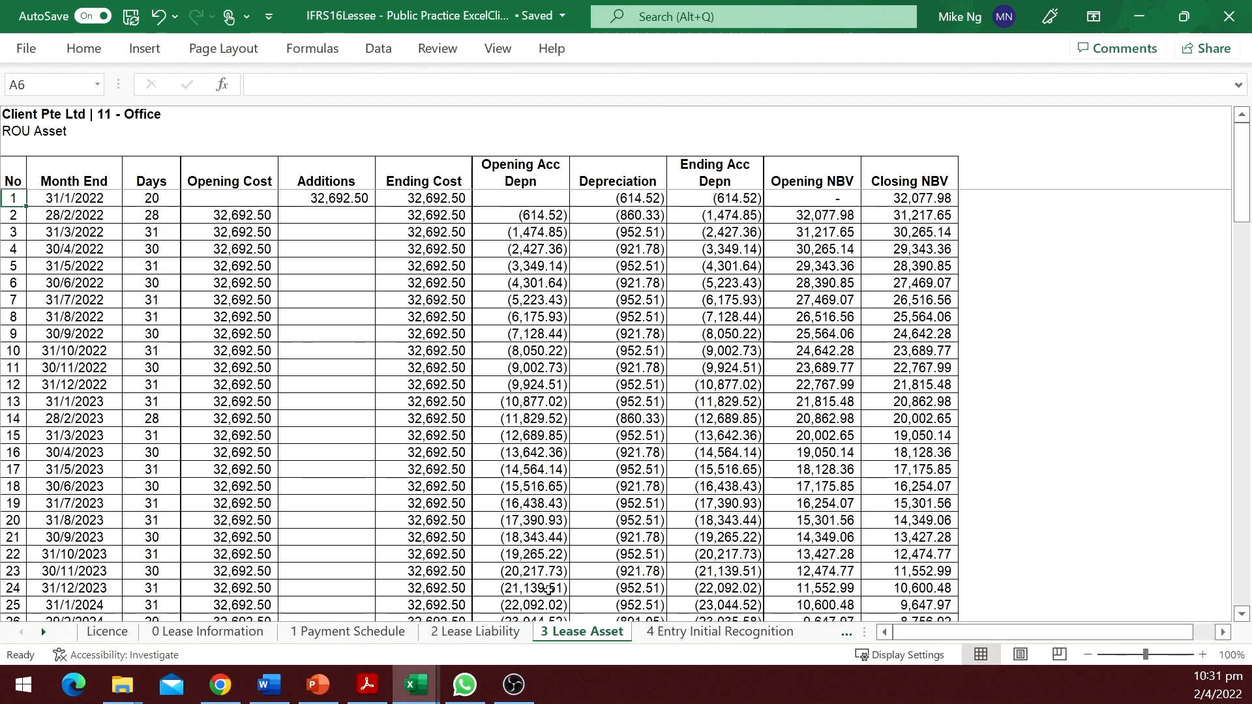
scroll(513, 508, down, 5)
scroll(513, 507, down, 3)
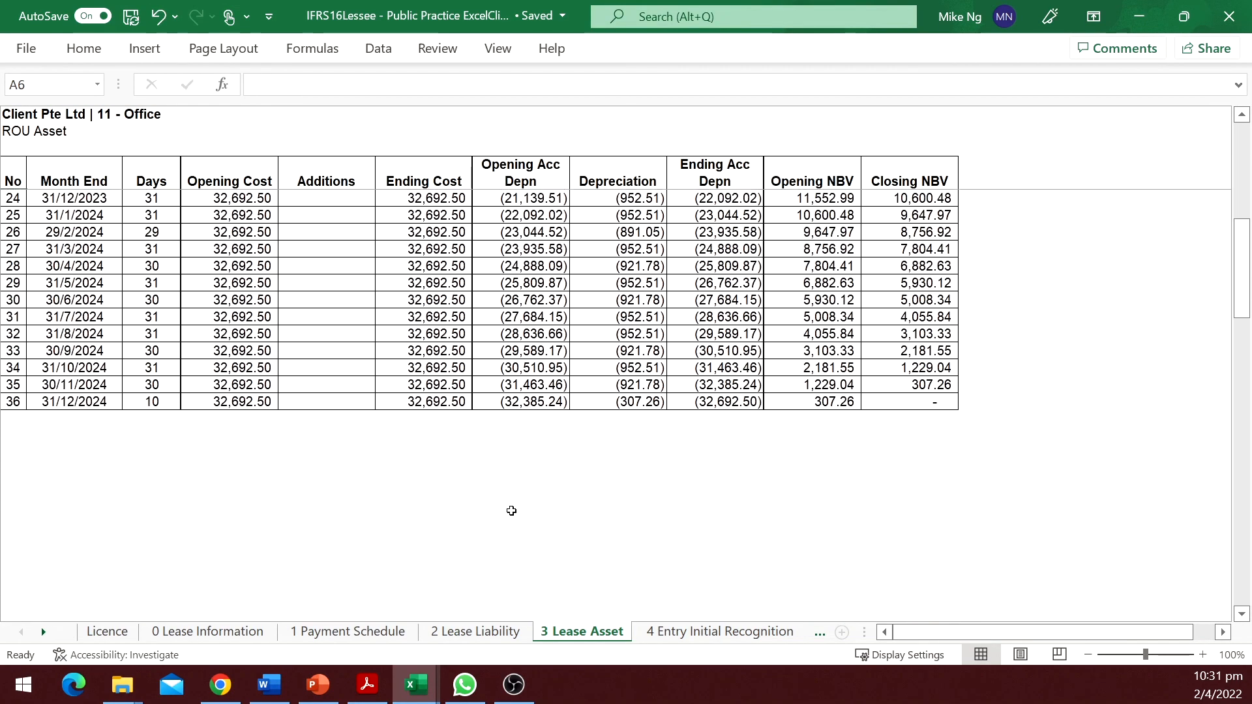
click(874, 402)
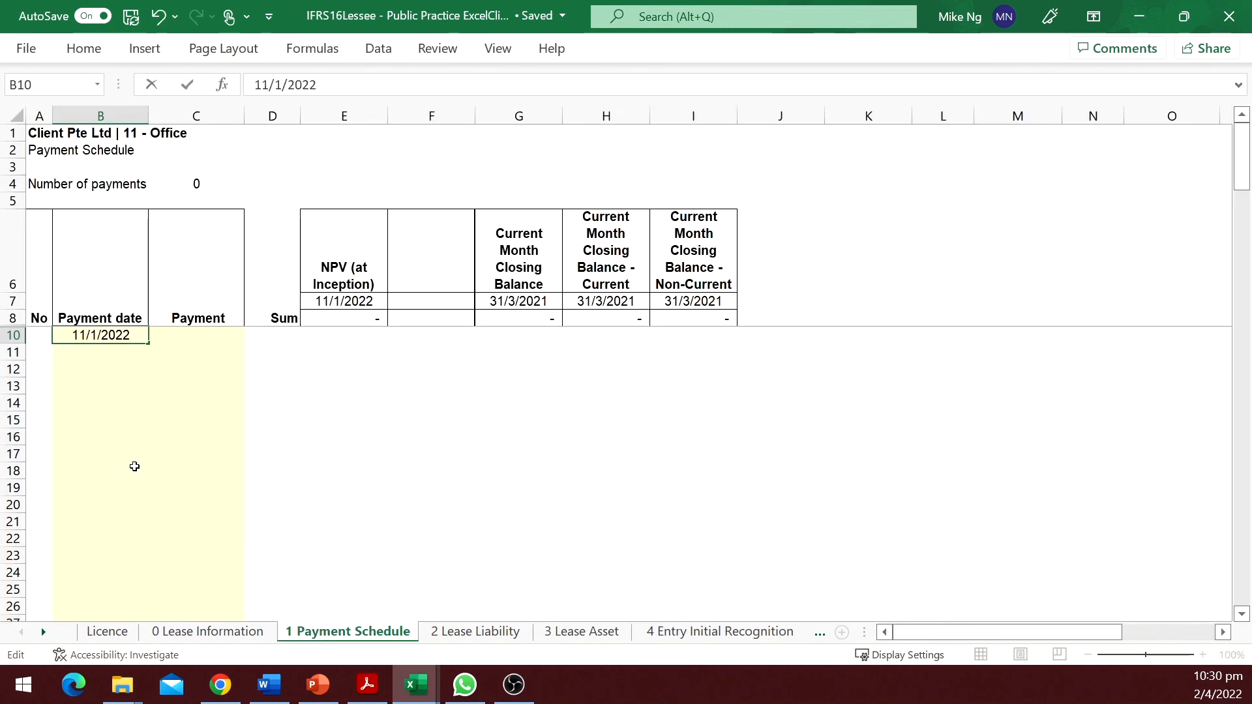
Enter 1000 in C10, set B11 to =EDATE(b10,1) and enter 1000 as the second payment.
key(Tab)
text(1000)
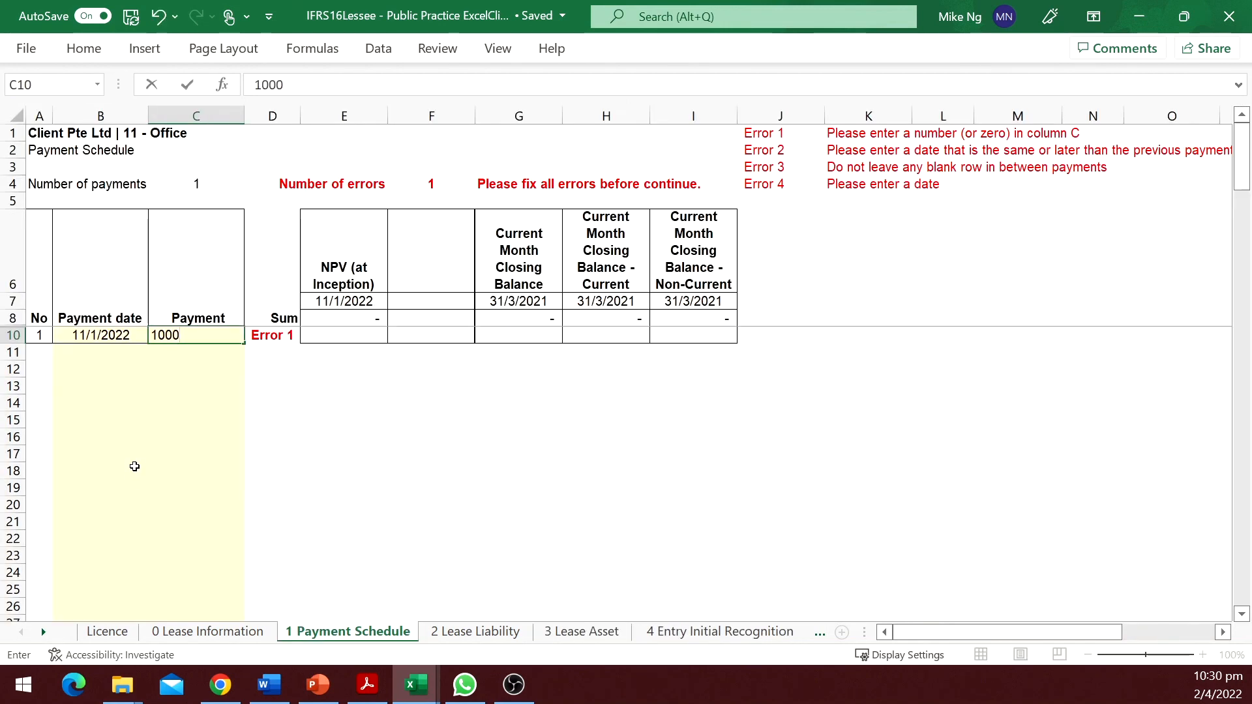
key(Return)
text(=edate(b10,1))
key(Tab)
text(1000)
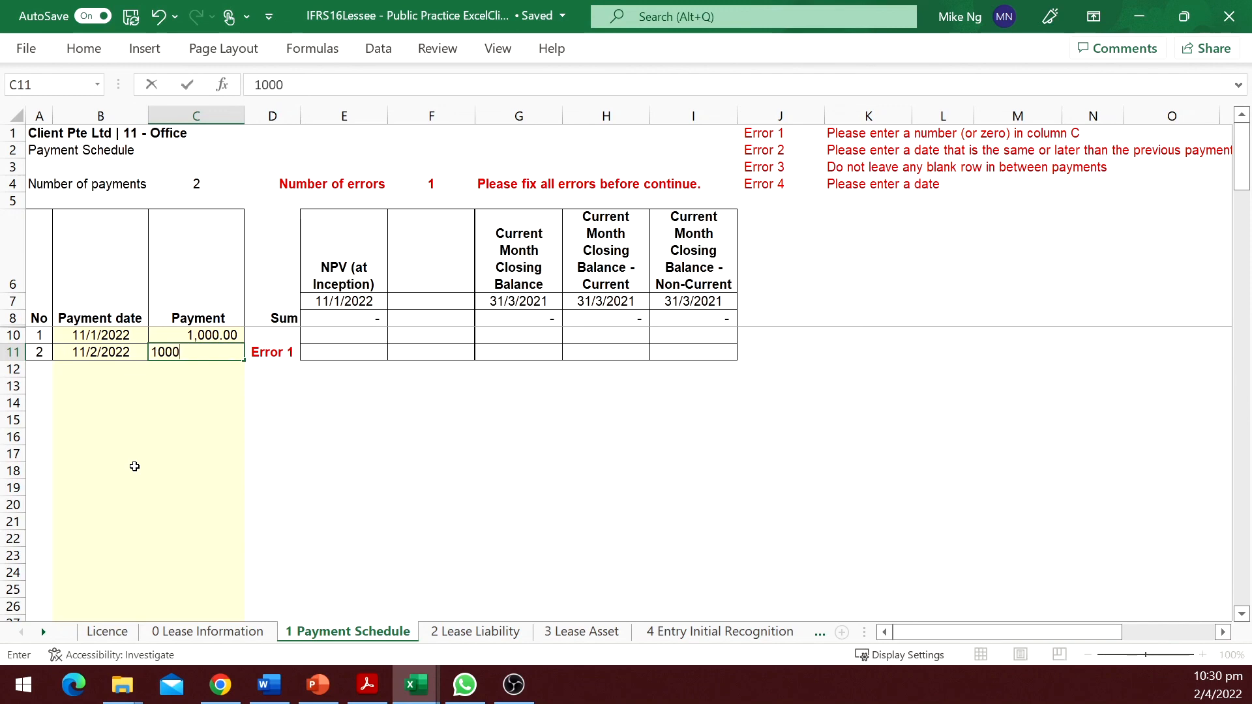
key(ctrl+Return)
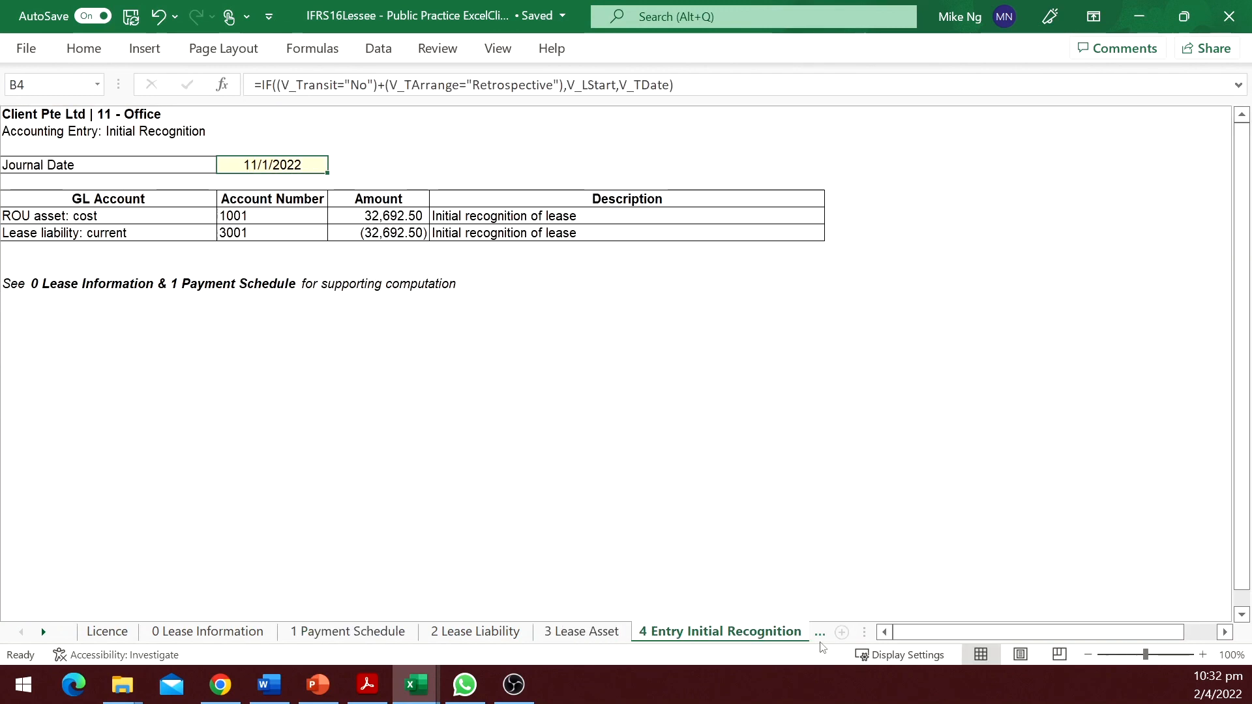
Review the initial recognition, lease payment and month-end journal entry sheets.
click(337, 164)
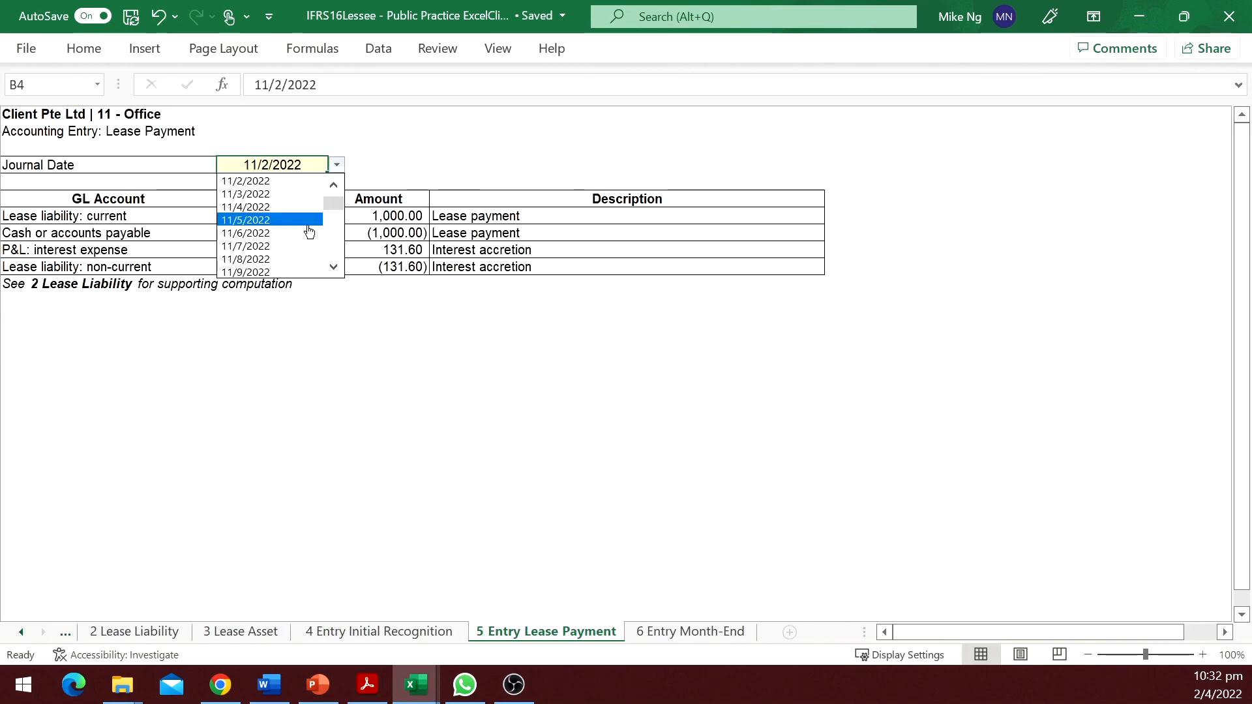
click(308, 224)
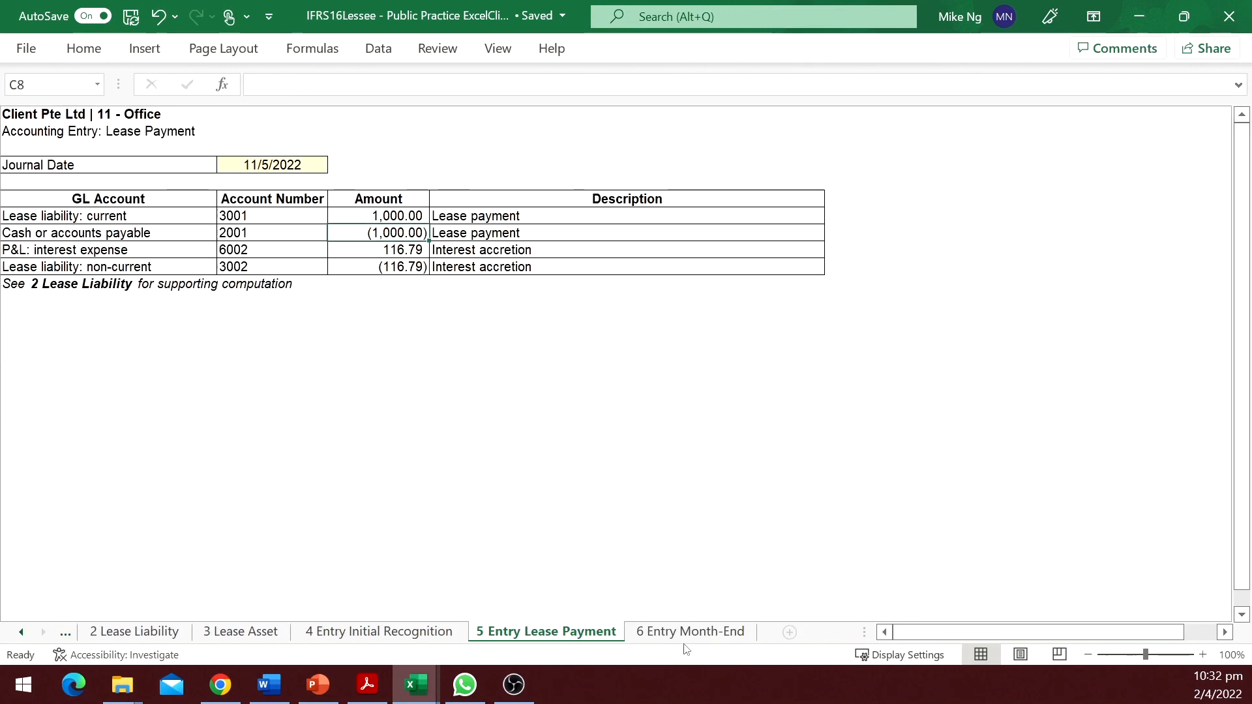
click(688, 633)
scroll(439, 311, down, 1)
scroll(439, 311, down, 2)
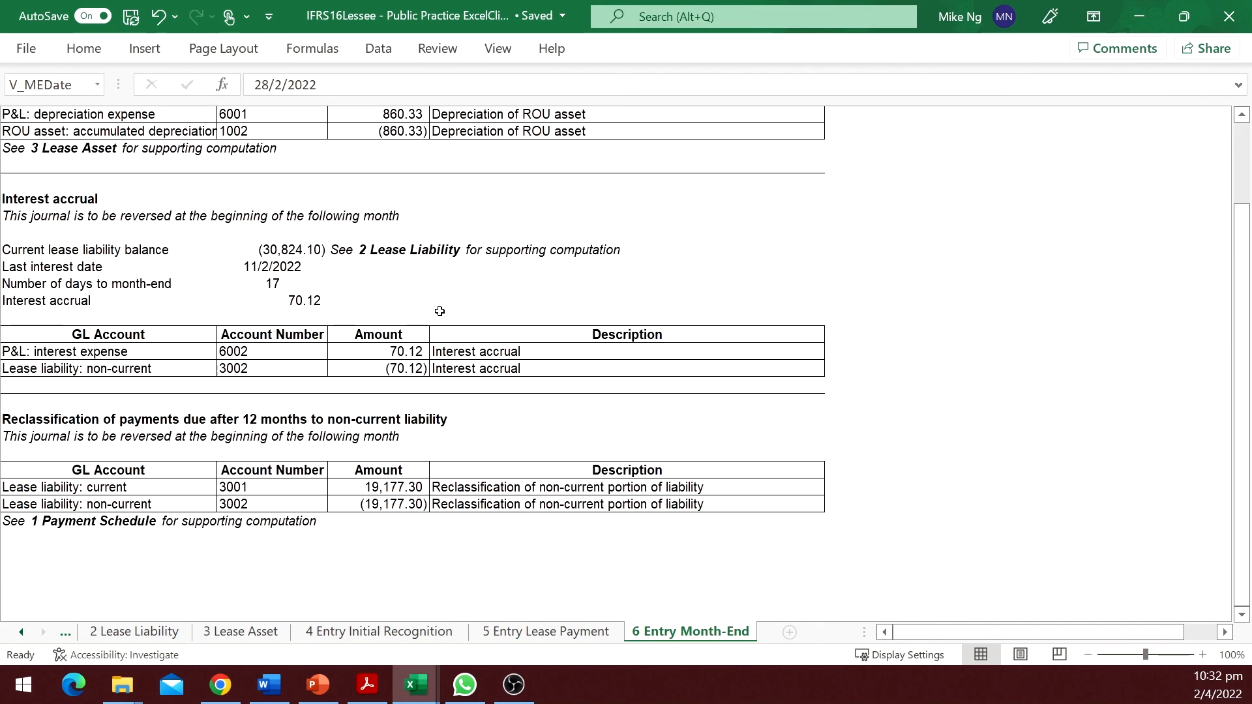
click(382, 310)
click(391, 453)
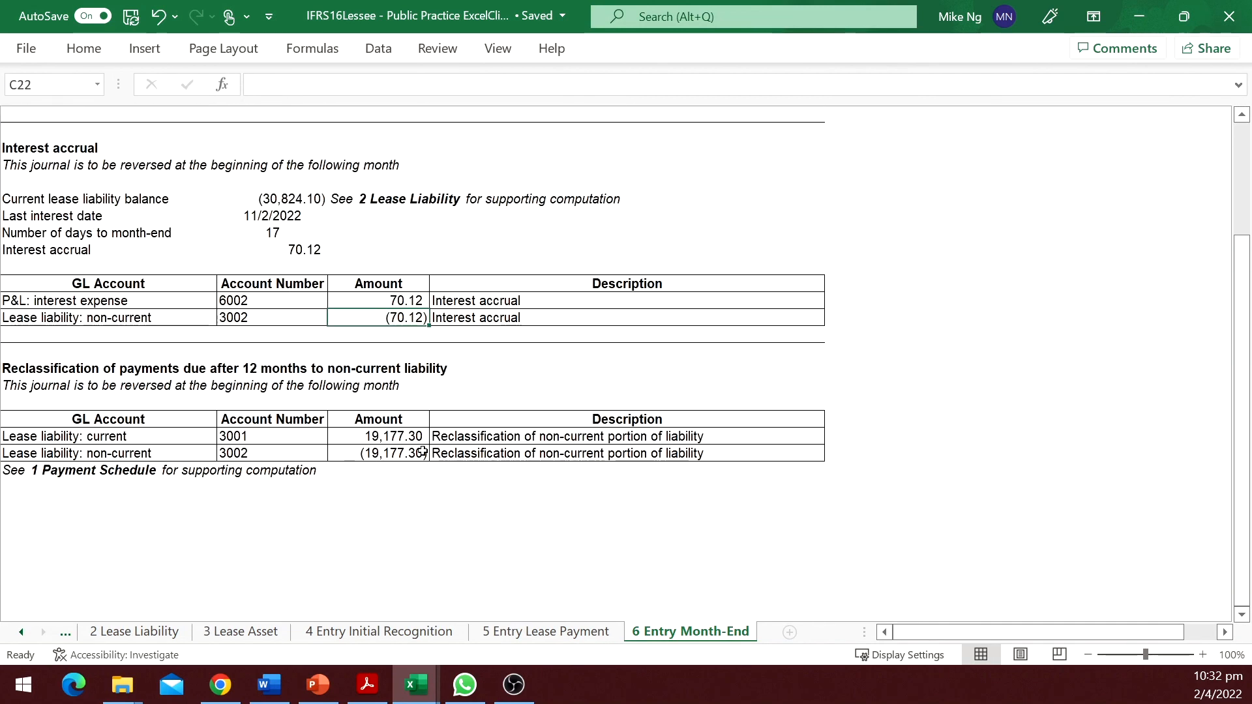
scroll(503, 520, down, 1)
scroll(502, 525, up, 4)
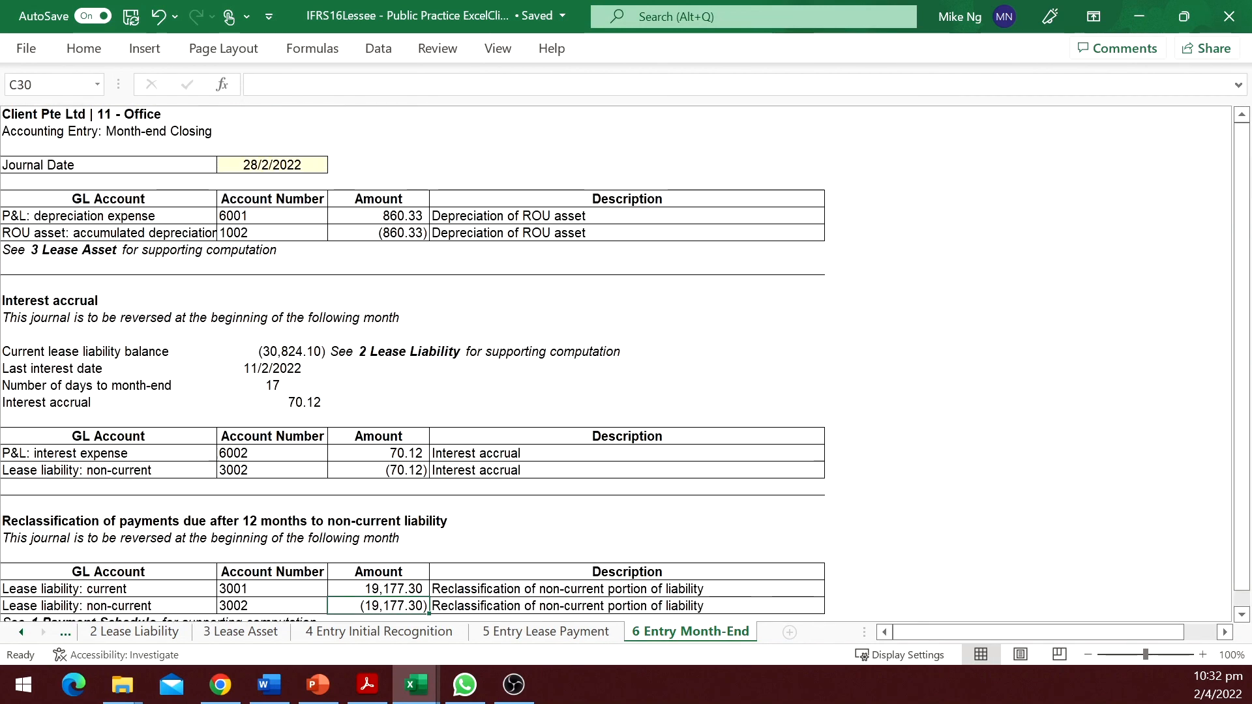
Clear the incremental borrowing rate and set the cash value to 32000.
mouse_move(1217, 684)
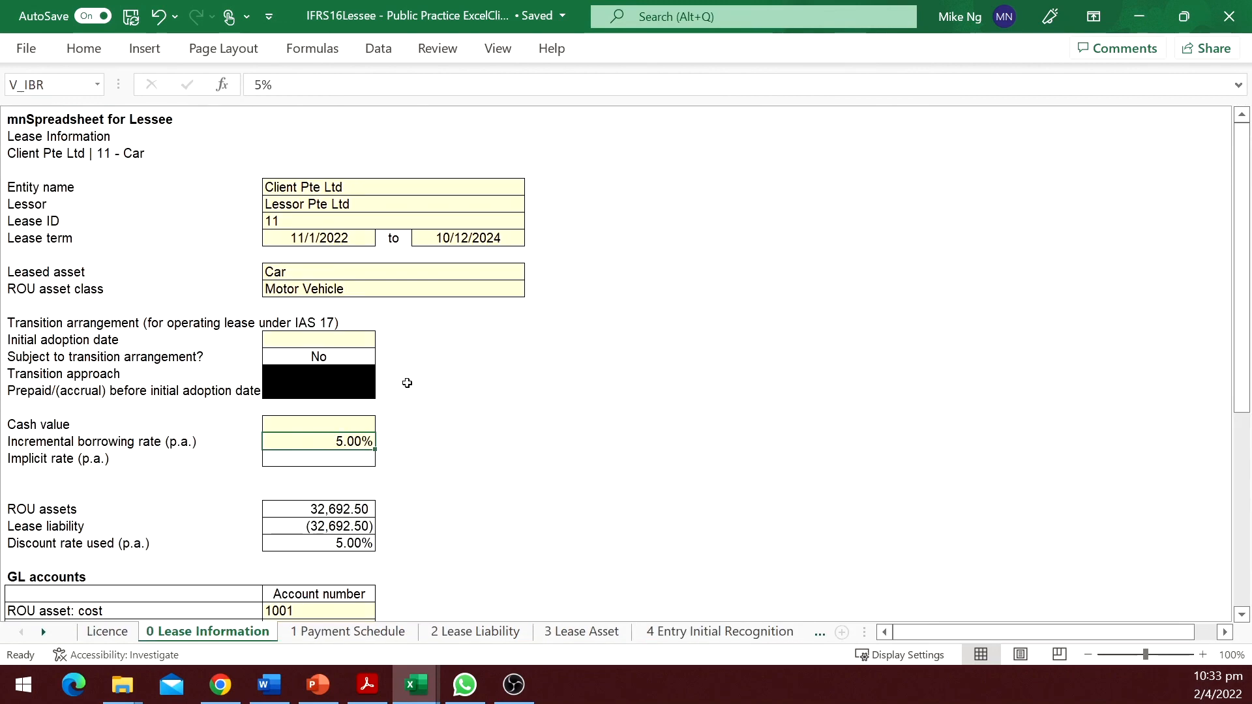
key(Delete)
key(Up)
text(32000)
key(Return)
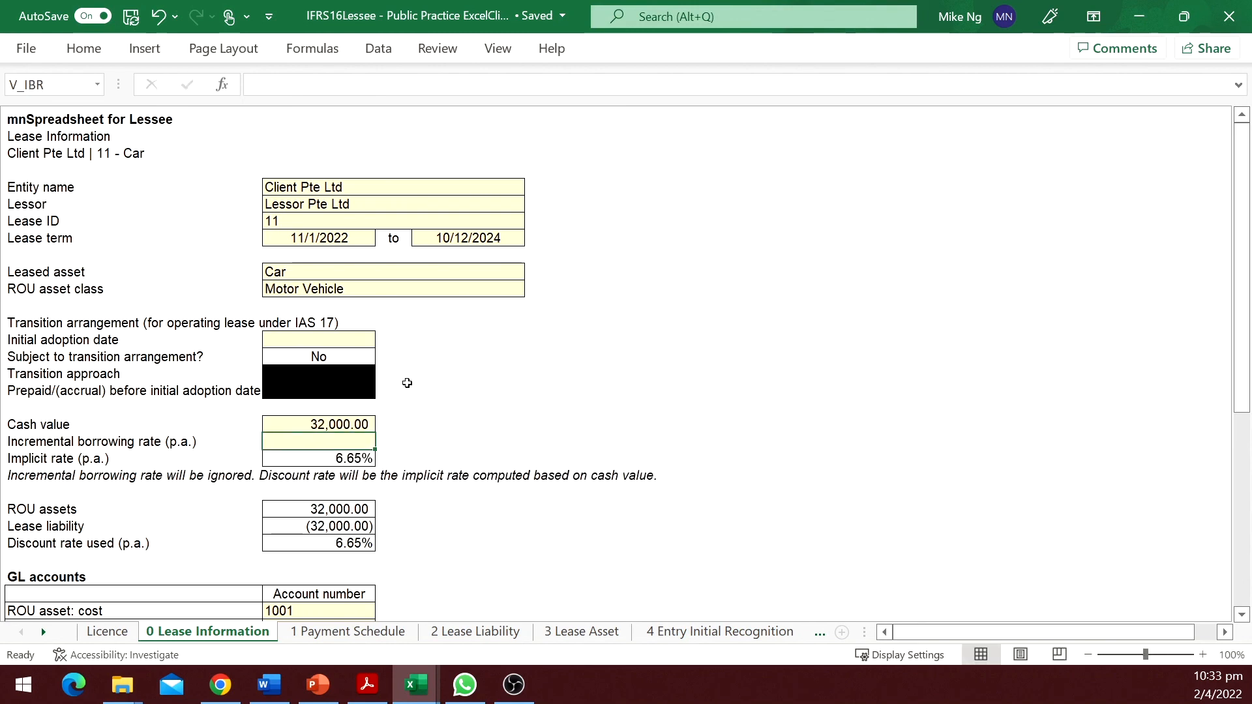